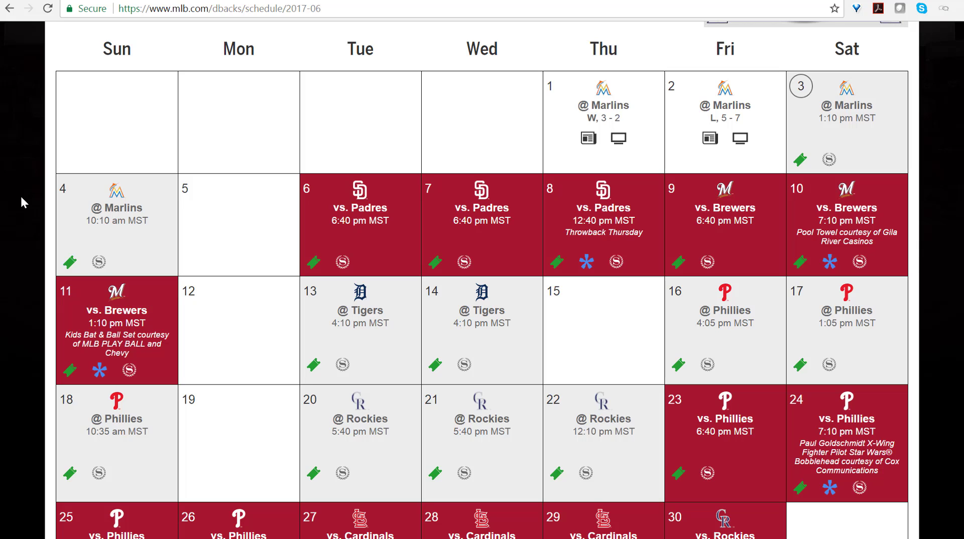
View the details of the June 8, June 9 and June 11 home games and open the full promotions list
{"action": "mouse_move", "coordinate": [613, 219]}
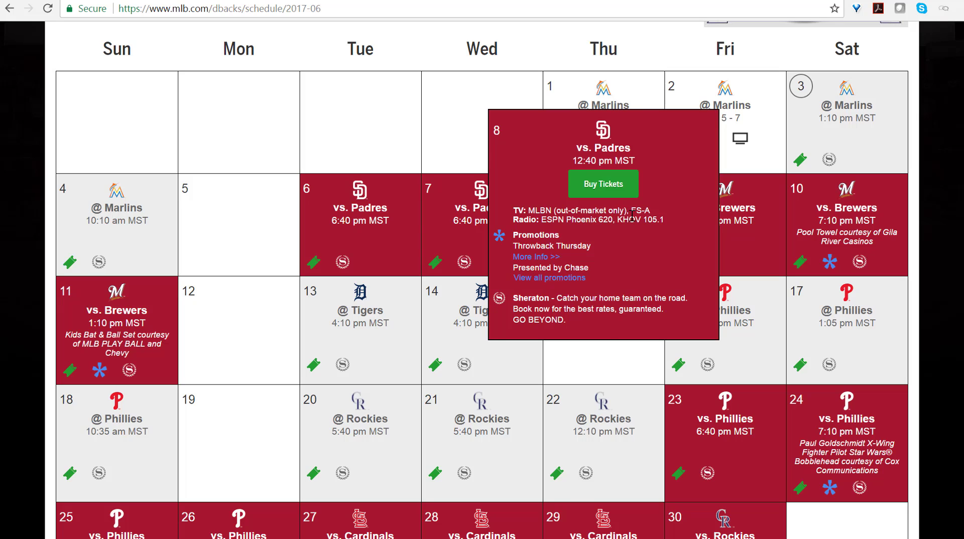
{"action": "mouse_move", "coordinate": [748, 234]}
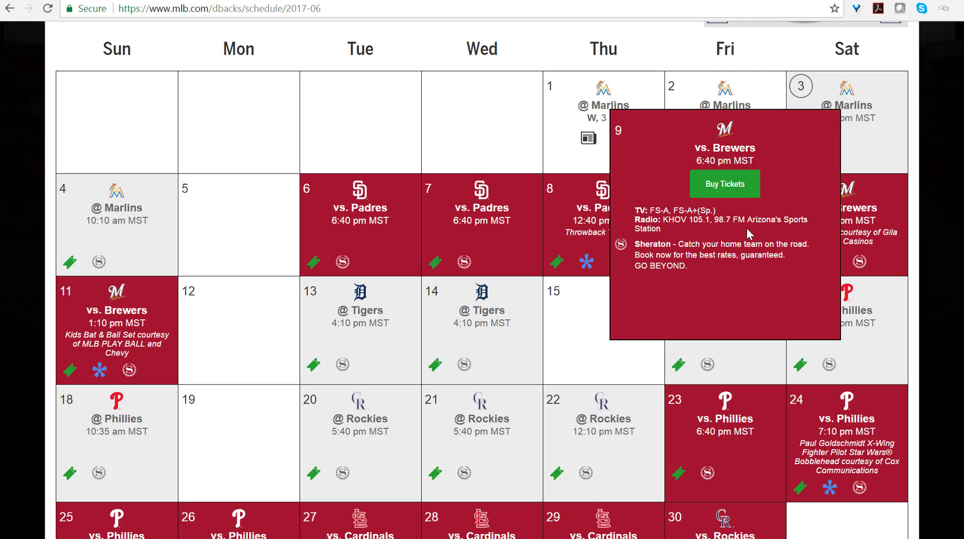
{"action": "mouse_move", "coordinate": [140, 310]}
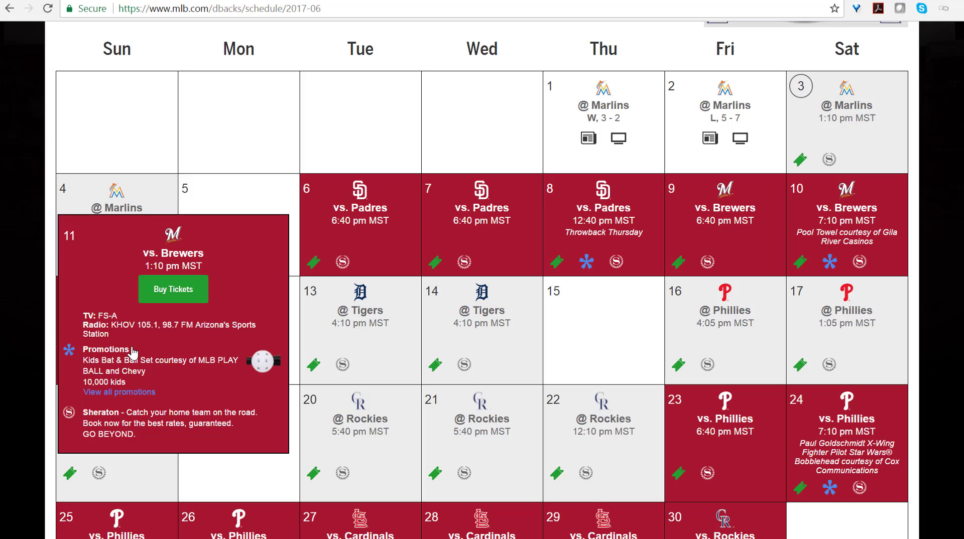
{"action": "left_click", "coordinate": [137, 397]}
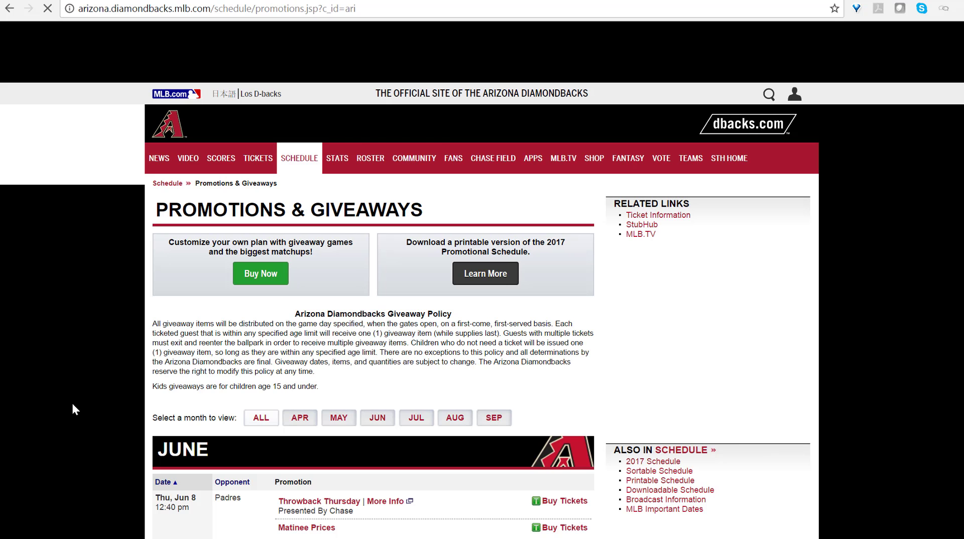
Examine the June promotions and giveaways, especially those for the Sunday, June 11 Brewers game
{"action": "scroll", "coordinate": [81, 355], "scroll_direction": "down", "scroll_amount": 2}
{"action": "scroll", "coordinate": [80, 354], "scroll_direction": "down", "scroll_amount": 2}
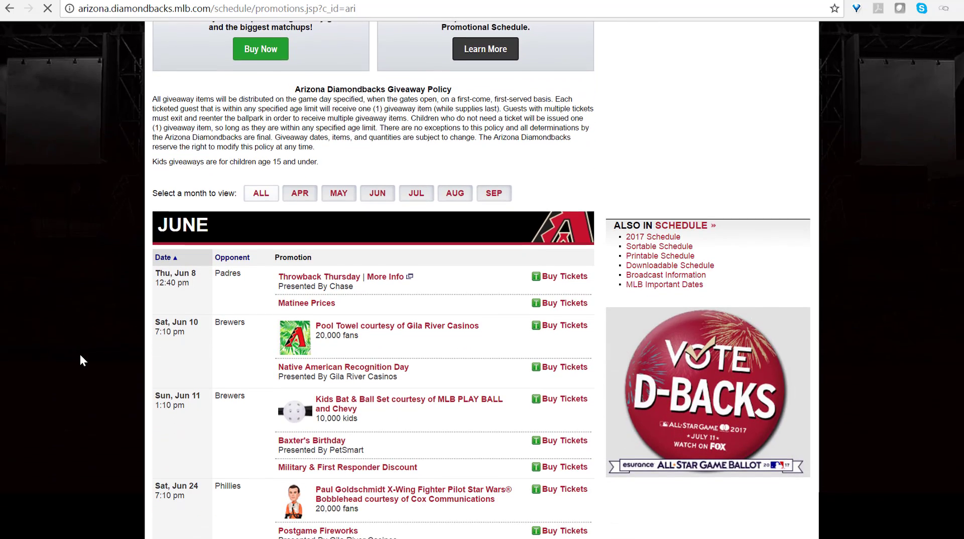
{"action": "scroll", "coordinate": [79, 354], "scroll_direction": "down", "scroll_amount": 2}
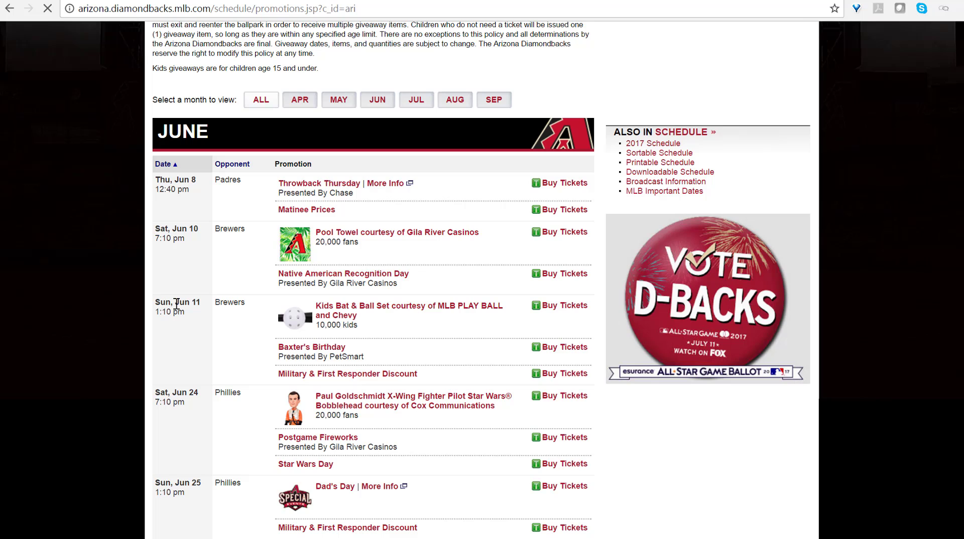
{"action": "triple_click", "coordinate": [178, 306]}
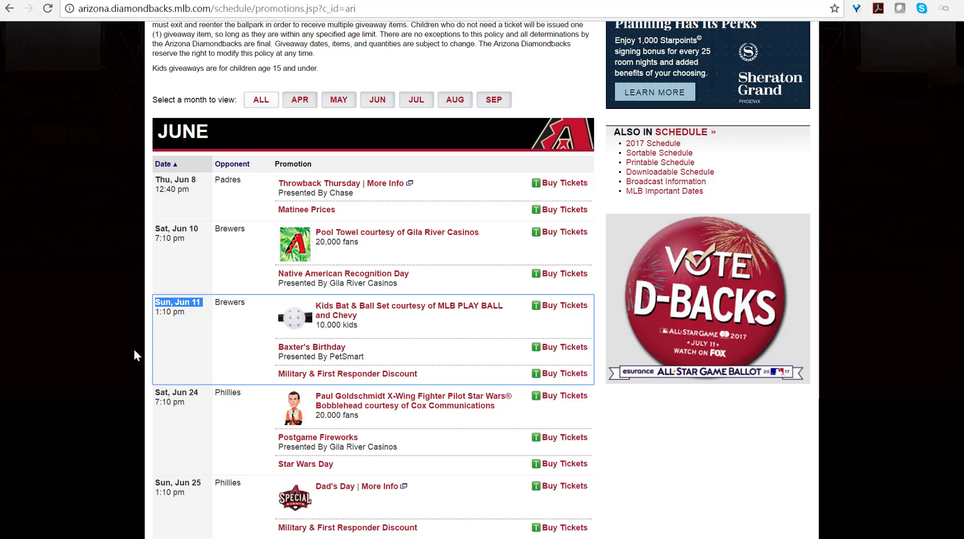
{"action": "left_click", "coordinate": [147, 306]}
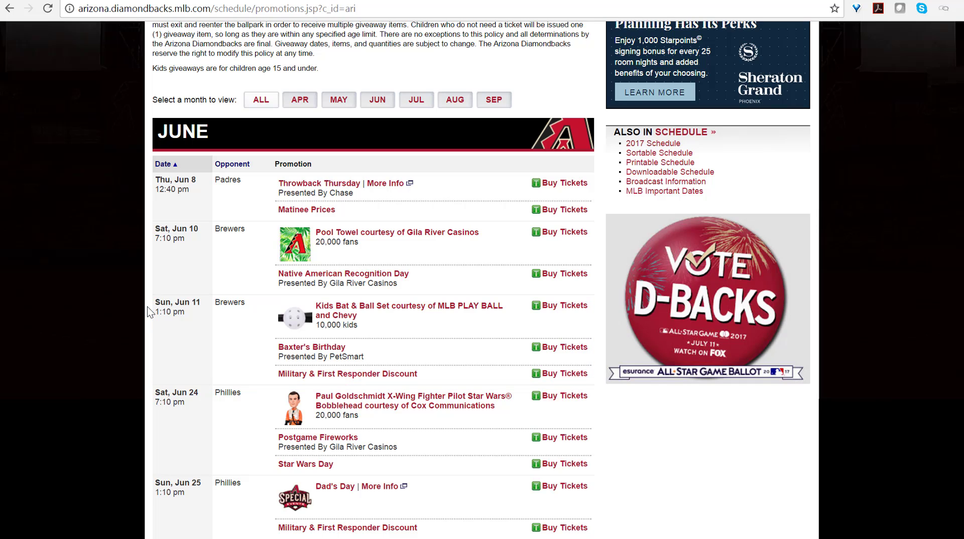
Switch to Baseball Reference, open the 2017 Arizona Diamondbacks team page and look through its batting, pitching, fielding and player value tables
{"action": "left_click", "coordinate": [701, 1]}
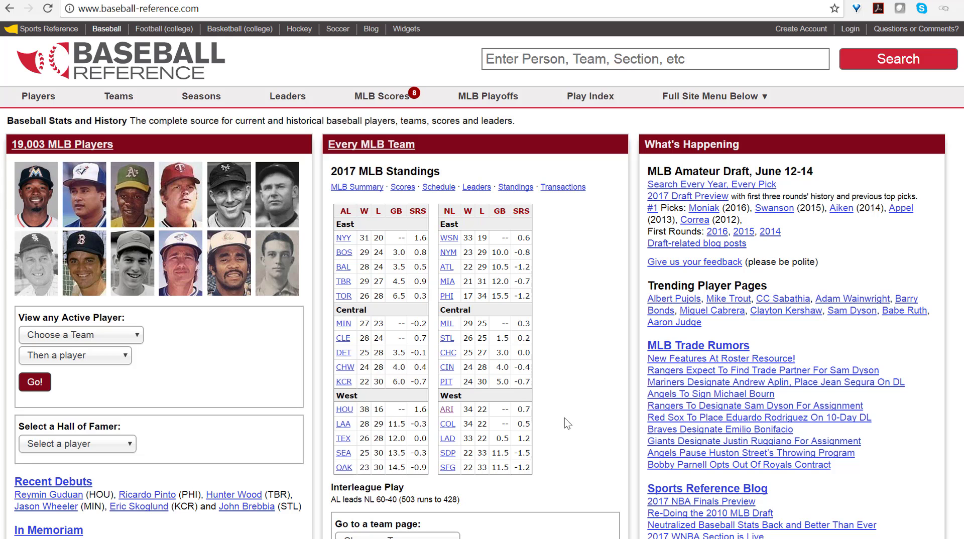
{"action": "left_click", "coordinate": [447, 411]}
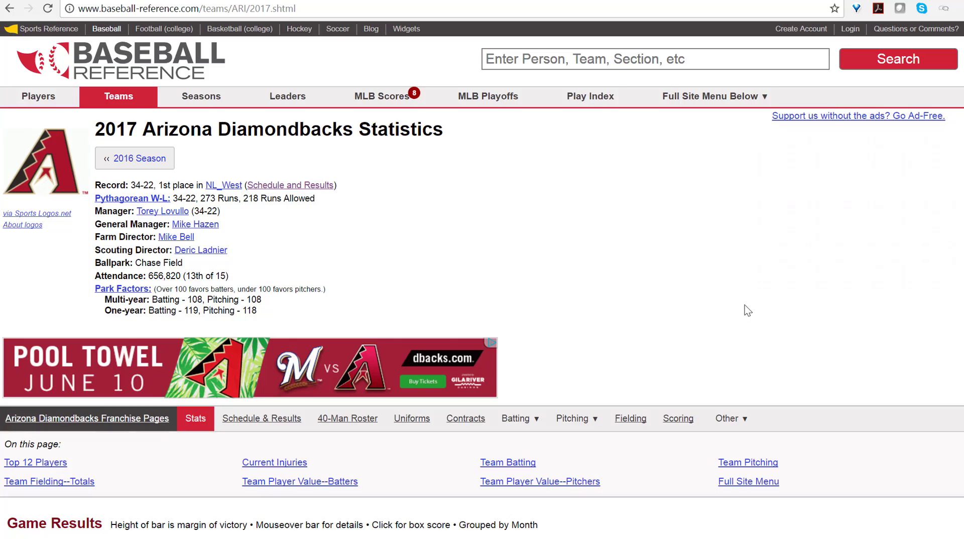
{"action": "scroll", "coordinate": [748, 310], "scroll_direction": "down", "scroll_amount": 7}
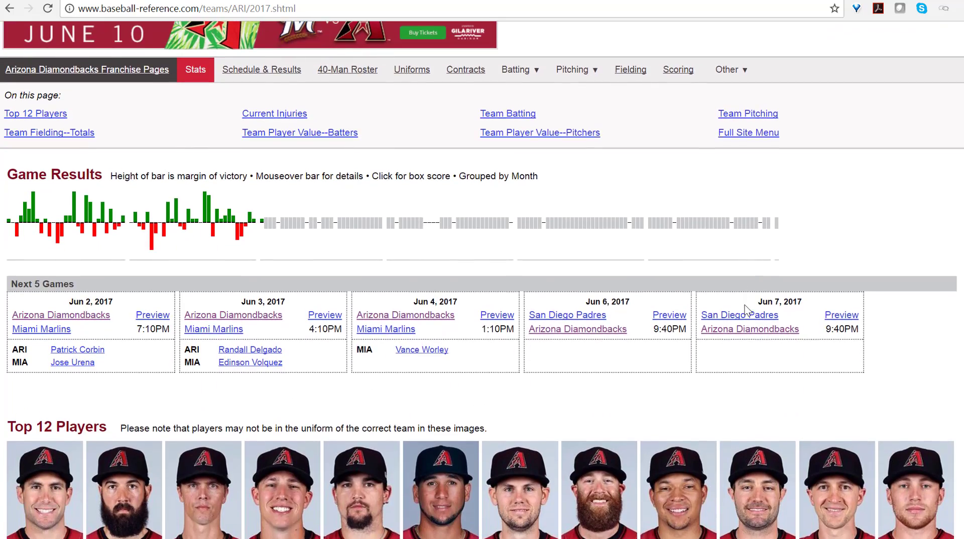
{"action": "scroll", "coordinate": [744, 308], "scroll_direction": "down", "scroll_amount": 13}
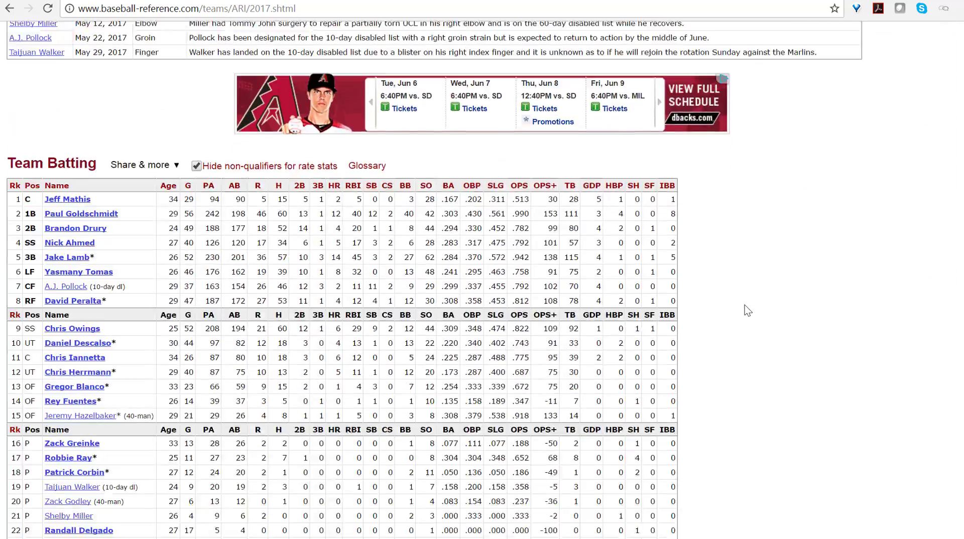
{"action": "scroll", "coordinate": [748, 310], "scroll_direction": "down", "scroll_amount": 11}
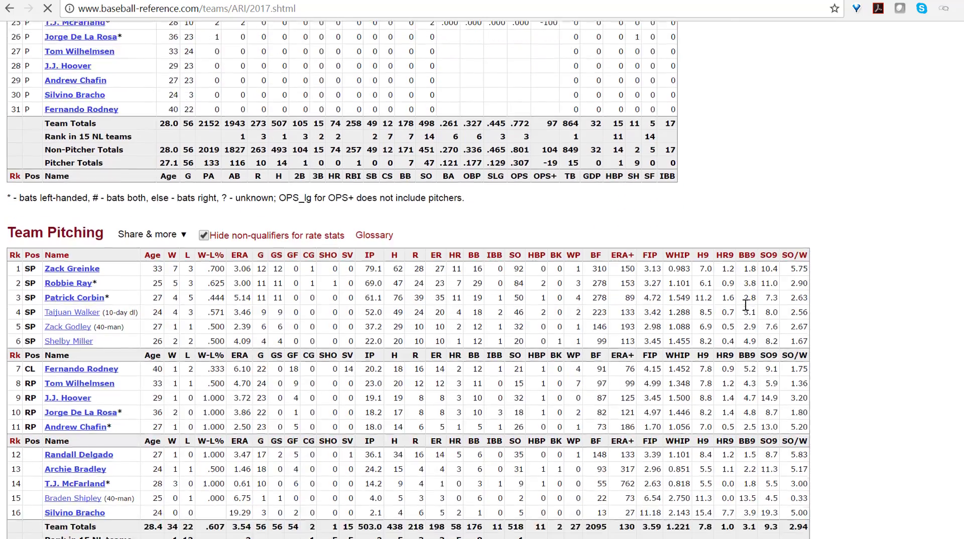
{"action": "scroll", "coordinate": [745, 305], "scroll_direction": "down", "scroll_amount": 12}
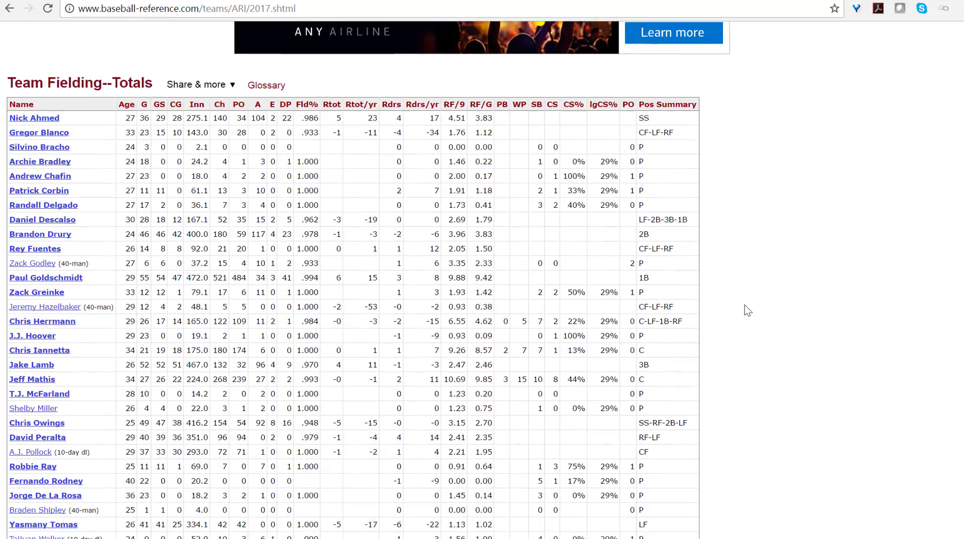
{"action": "scroll", "coordinate": [747, 311], "scroll_direction": "down", "scroll_amount": 9}
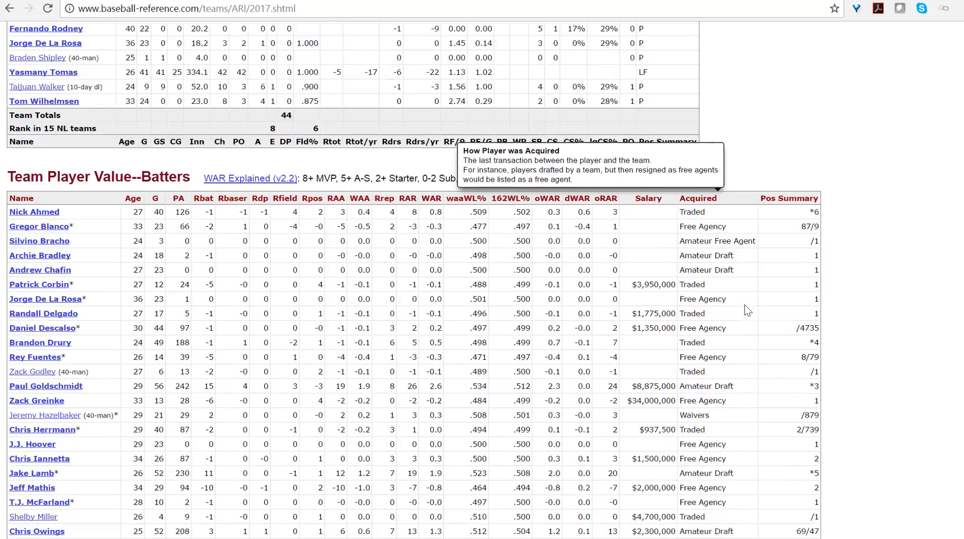
{"action": "scroll", "coordinate": [747, 310], "scroll_direction": "down", "scroll_amount": 3}
{"action": "key", "text": "Home"}
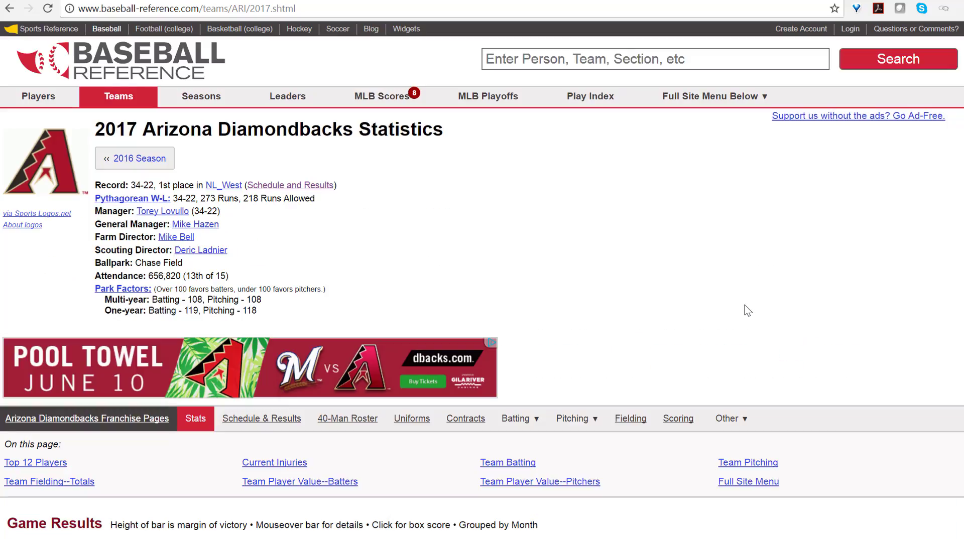
Open the Diamondbacks' 2017 Schedule and Results page and find the attendance figures in the Team Game-by-Game Schedule
{"action": "left_click", "coordinate": [298, 186]}
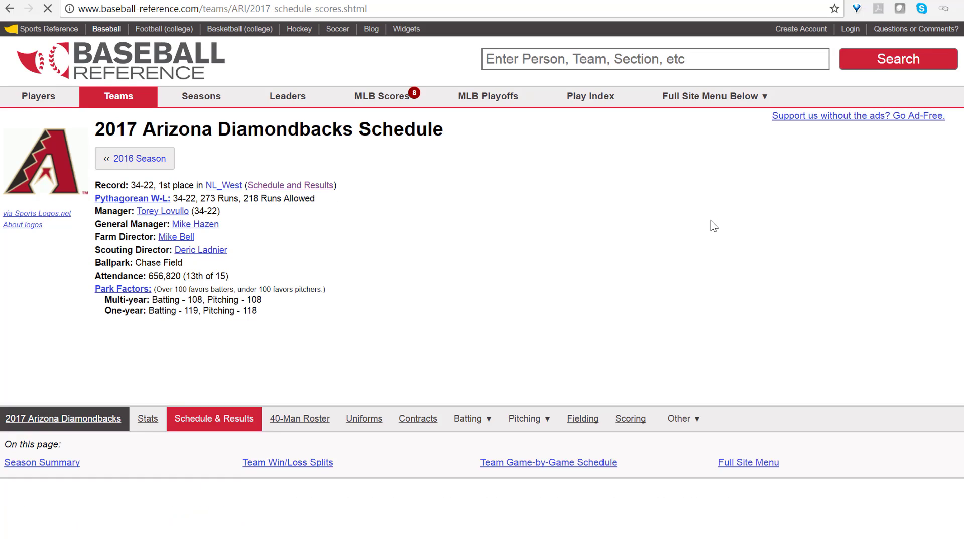
{"action": "scroll", "coordinate": [711, 227], "scroll_direction": "down", "scroll_amount": 6}
{"action": "scroll", "coordinate": [711, 221], "scroll_direction": "down", "scroll_amount": 13}
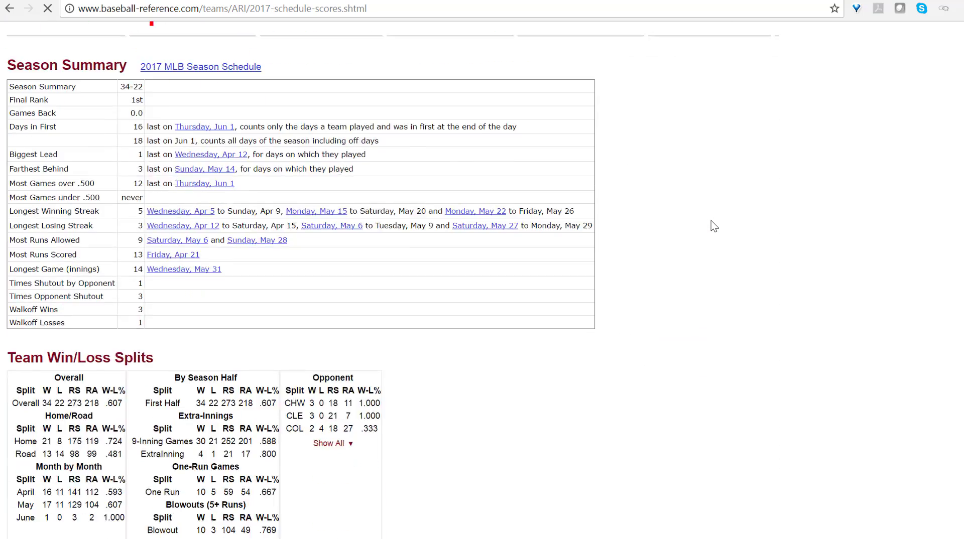
{"action": "scroll", "coordinate": [711, 221], "scroll_direction": "down", "scroll_amount": 2}
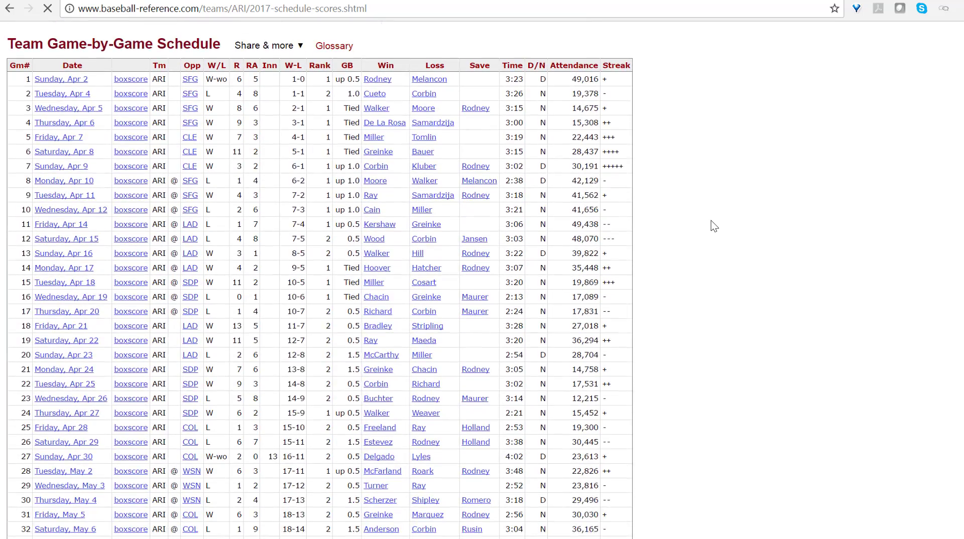
{"action": "mouse_move", "coordinate": [575, 77]}
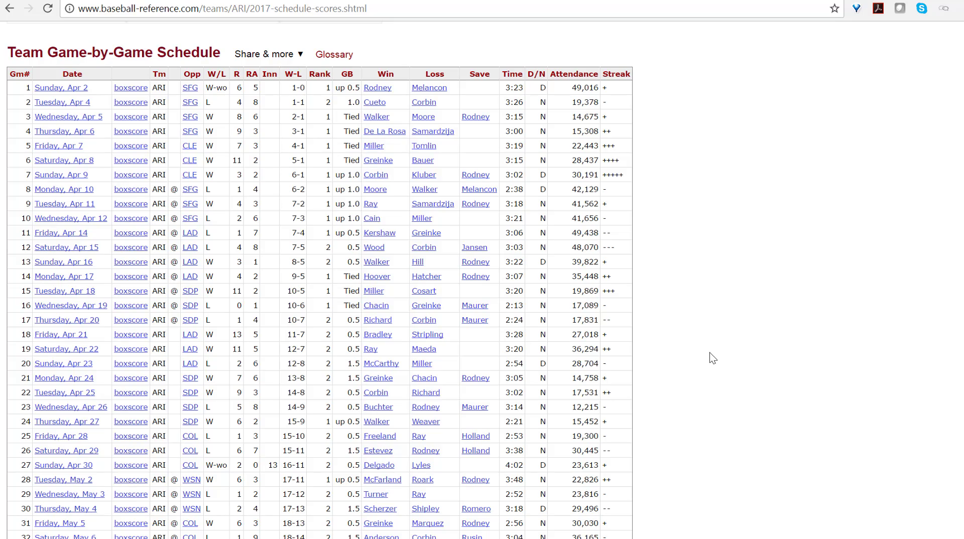
Examine the game-by-game schedule from the season opener to the upcoming games starting Friday, Jun 2
{"action": "scroll", "coordinate": [709, 352], "scroll_direction": "down", "scroll_amount": 9}
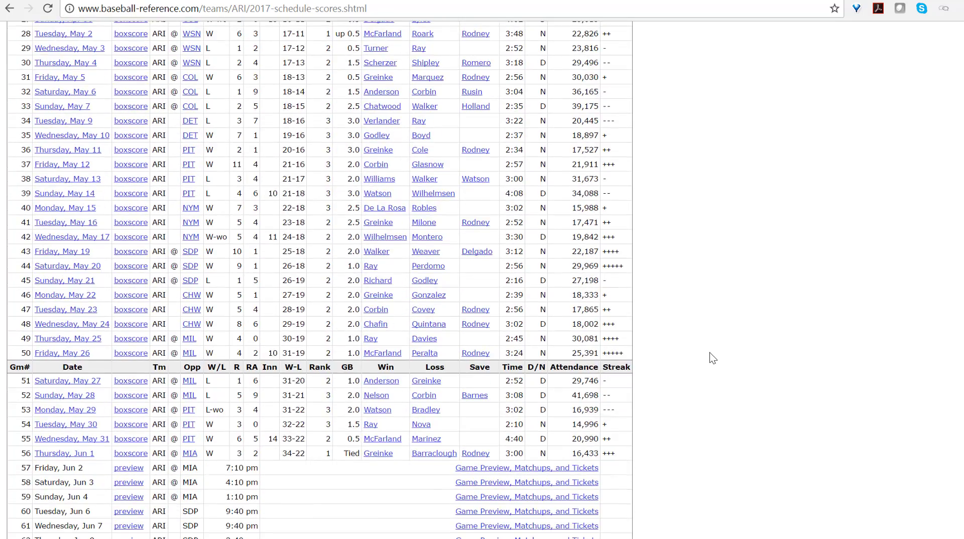
{"action": "scroll", "coordinate": [709, 353], "scroll_direction": "down", "scroll_amount": 4}
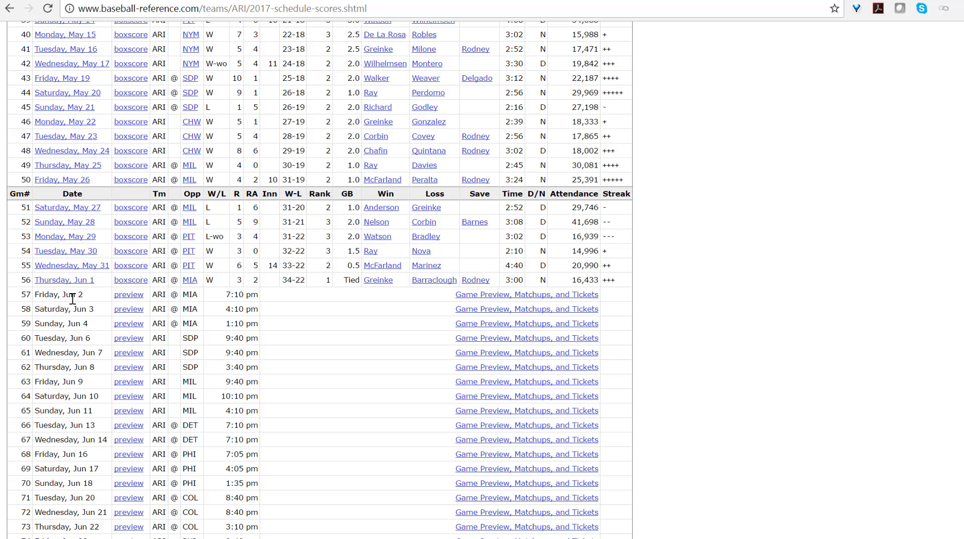
{"action": "triple_click", "coordinate": [46, 296]}
{"action": "scroll", "coordinate": [729, 379], "scroll_direction": "up", "scroll_amount": 6}
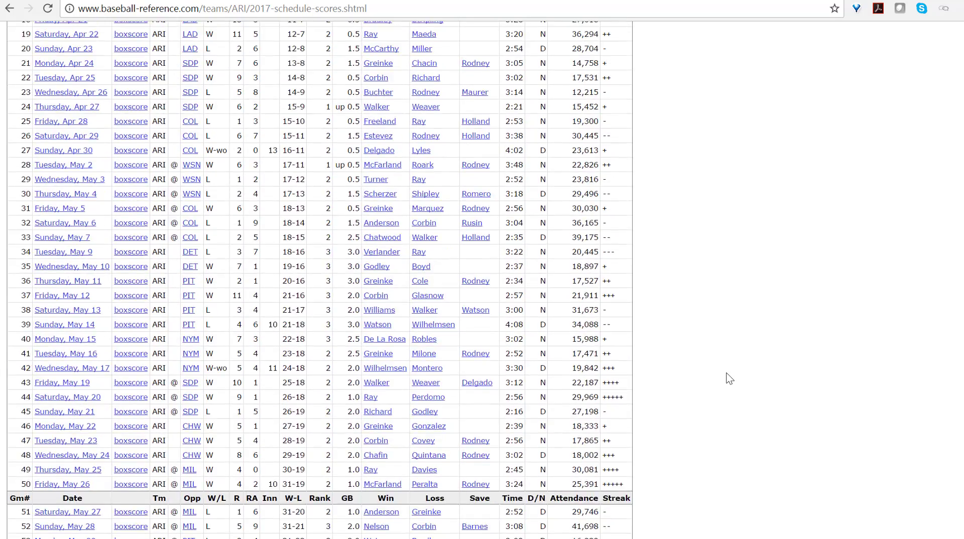
{"action": "scroll", "coordinate": [729, 378], "scroll_direction": "up", "scroll_amount": 8}
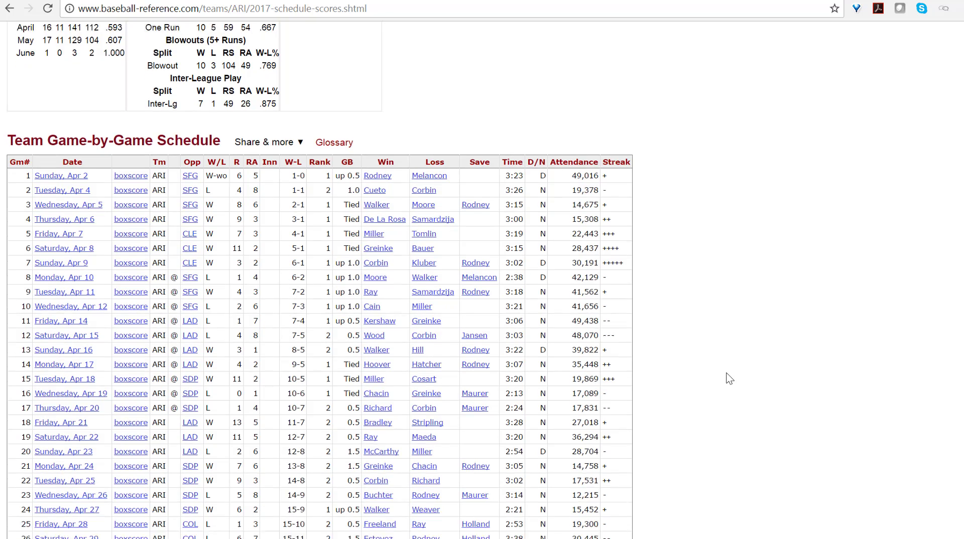
Put the Team Game-by-Game Schedule into Modify & Share Table mode and delete its Streak column
{"action": "scroll", "coordinate": [729, 379], "scroll_direction": "down", "scroll_amount": 1}
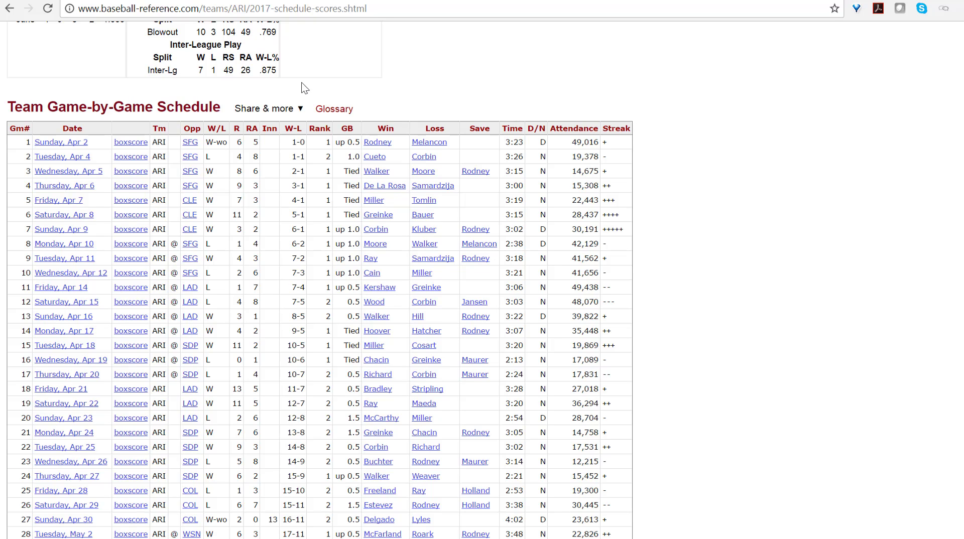
{"action": "left_click", "coordinate": [301, 114]}
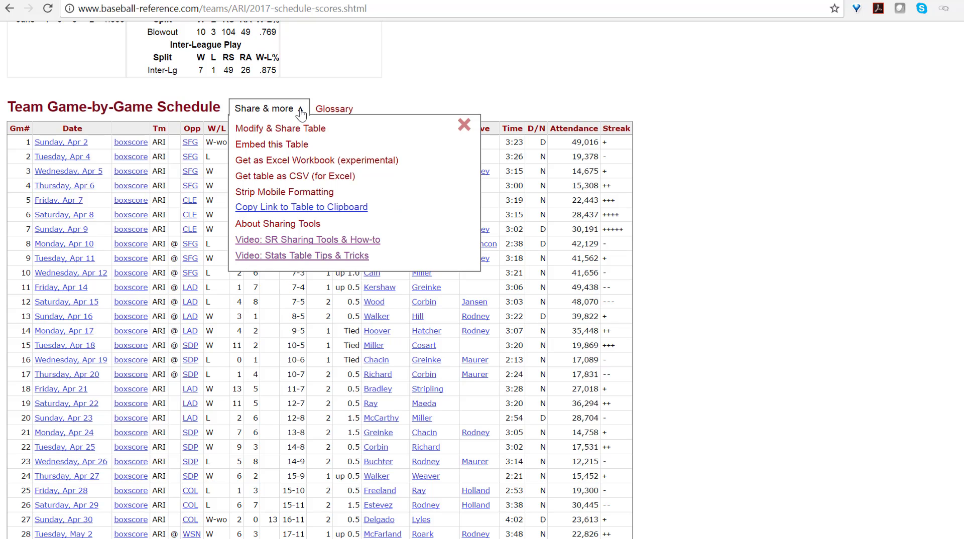
{"action": "left_click", "coordinate": [278, 132]}
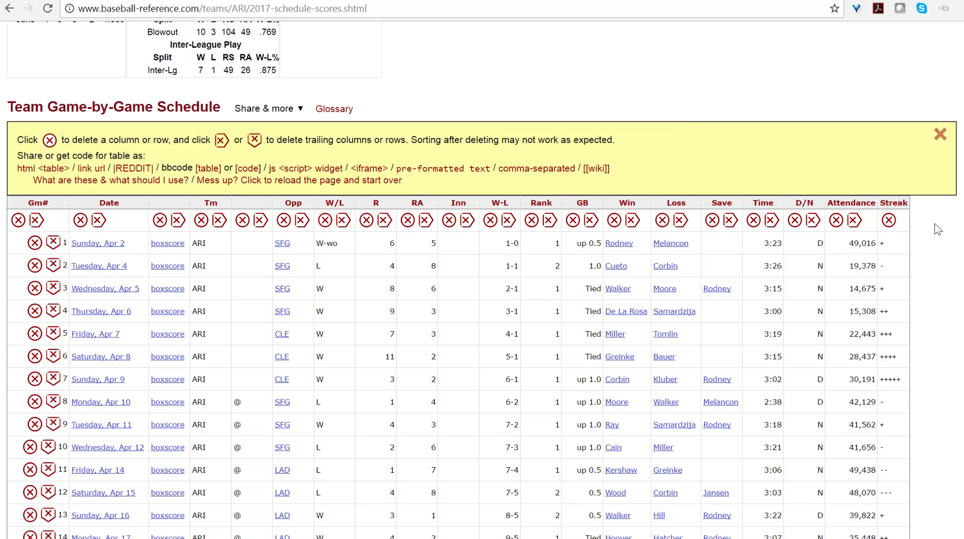
{"action": "left_click", "coordinate": [889, 221]}
{"action": "left_click", "coordinate": [888, 220]}
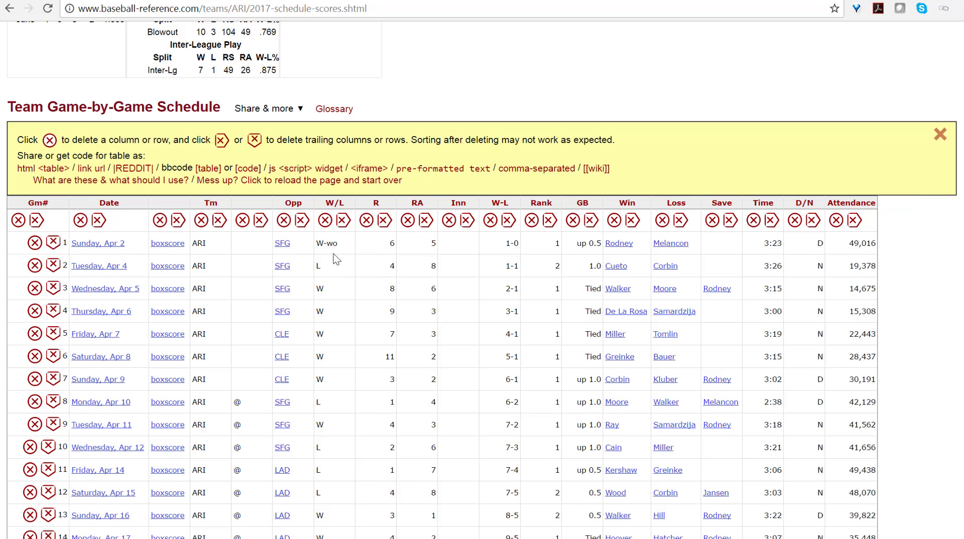
Delete every column from Opp through D/N in the Team Game-by-Game Schedule table
{"action": "left_click", "coordinate": [285, 221]}
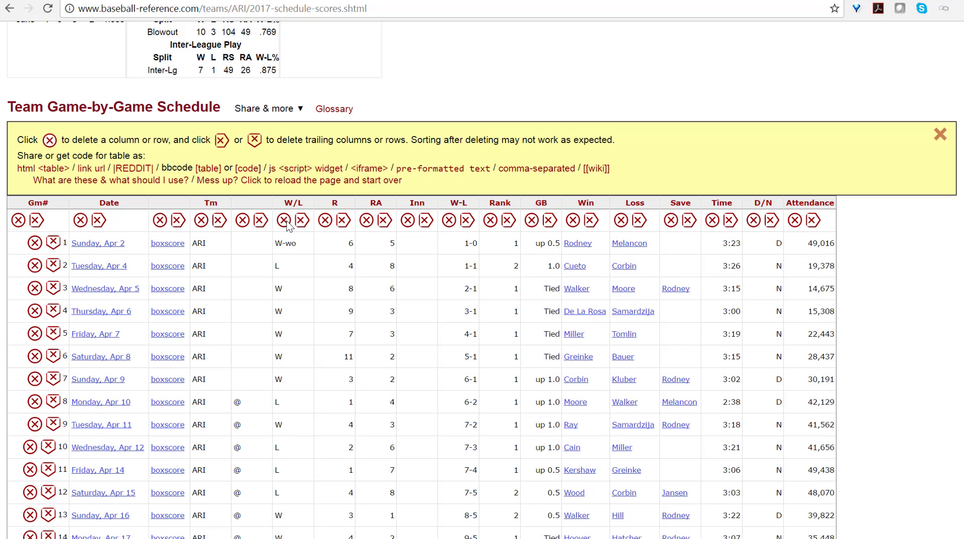
{"action": "left_click", "coordinate": [285, 222]}
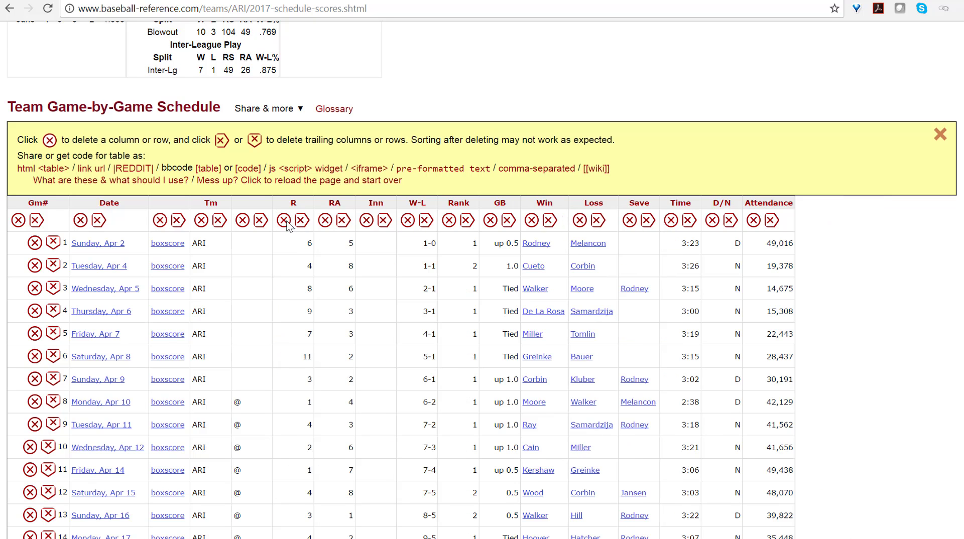
{"action": "left_click", "coordinate": [284, 220]}
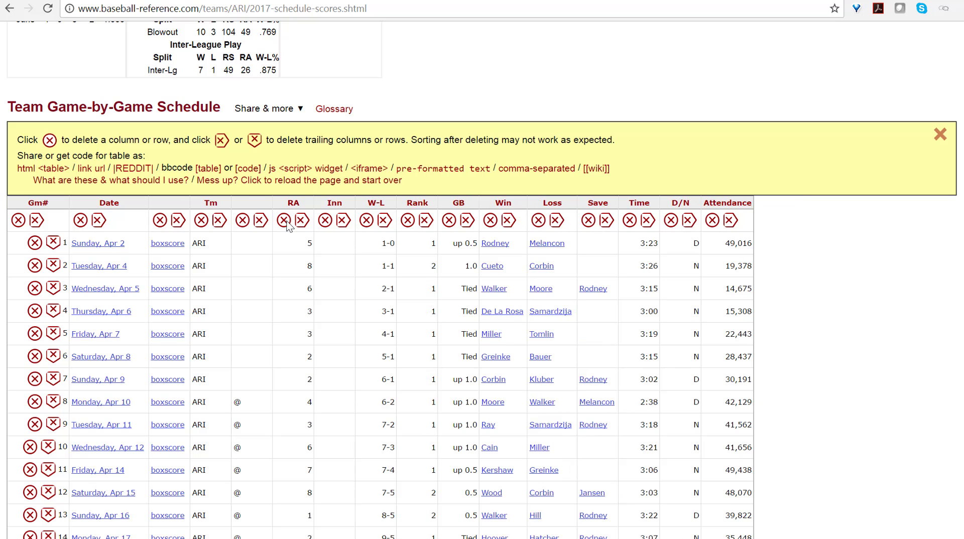
{"action": "left_click", "coordinate": [284, 221]}
{"action": "left_click", "coordinate": [284, 221]}
{"action": "left_click", "coordinate": [284, 221]}
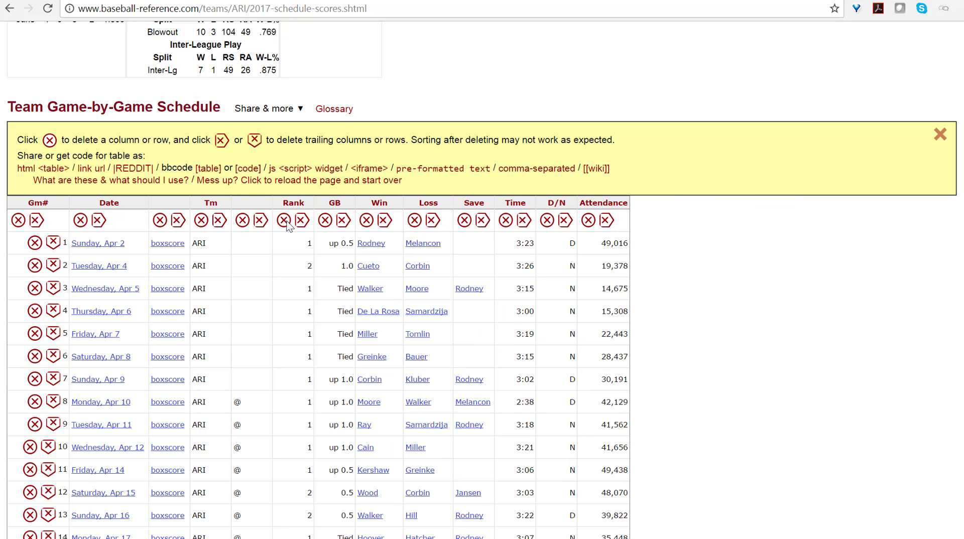
{"action": "left_click", "coordinate": [284, 221]}
{"action": "left_click", "coordinate": [284, 221]}
{"action": "left_click", "coordinate": [284, 220]}
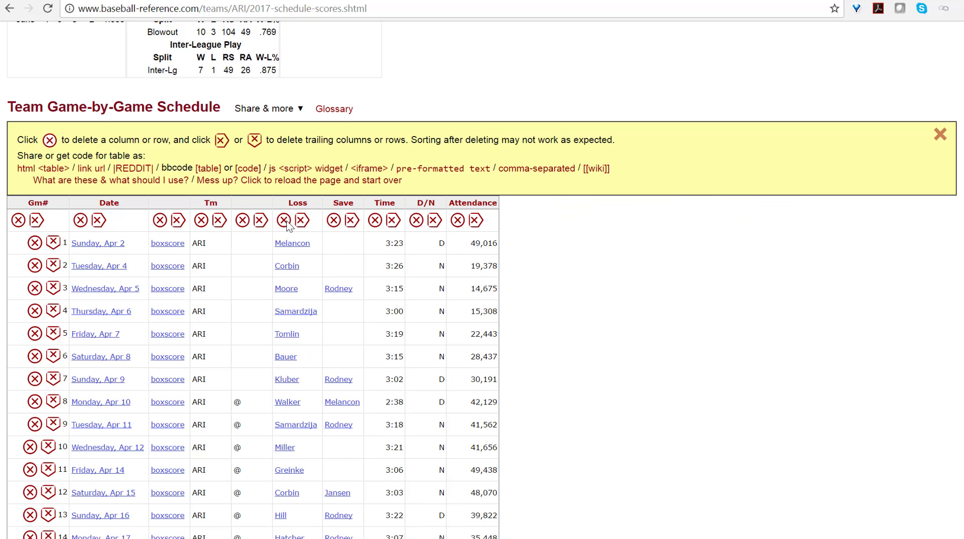
{"action": "left_click", "coordinate": [284, 221]}
{"action": "left_click", "coordinate": [284, 221]}
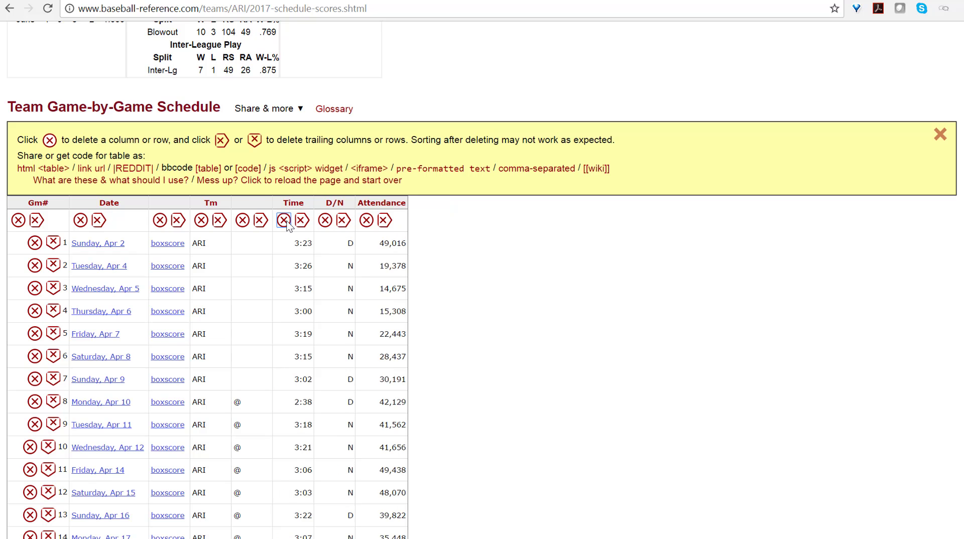
{"action": "left_click", "coordinate": [284, 221]}
{"action": "left_click", "coordinate": [284, 220]}
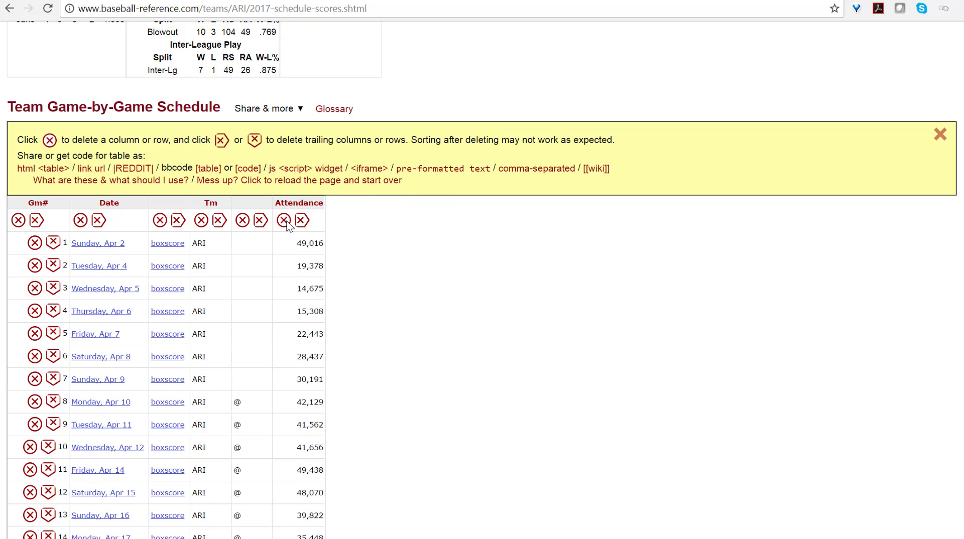
Delete the Tm and boxscore columns from the Team Game-by-Game Schedule table
{"action": "mouse_move", "coordinate": [255, 207]}
{"action": "left_click", "coordinate": [201, 221]}
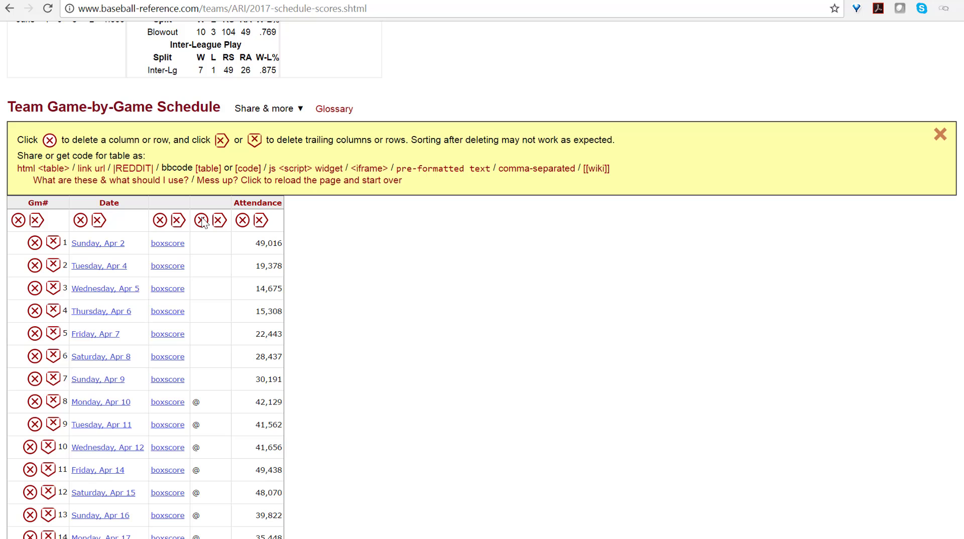
{"action": "left_click", "coordinate": [159, 220]}
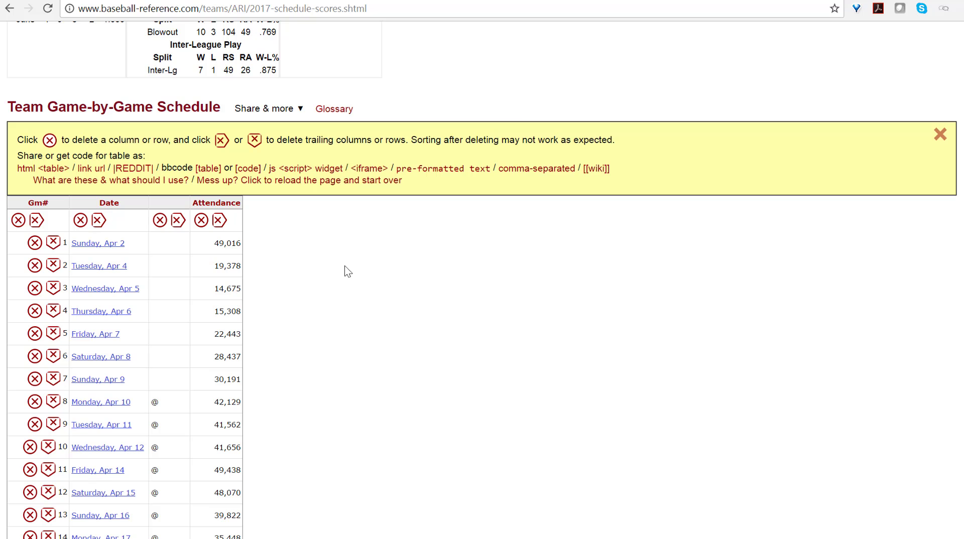
{"action": "mouse_move", "coordinate": [172, 208]}
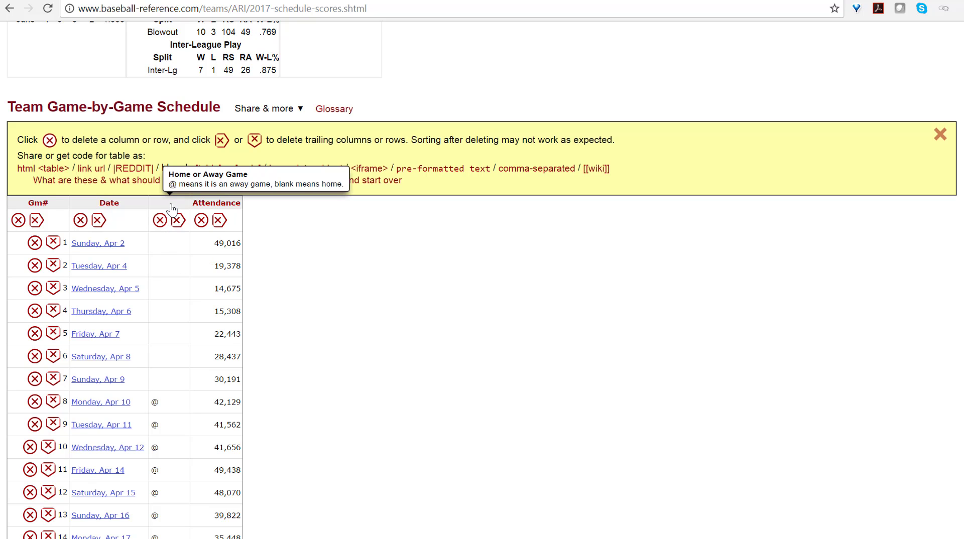
{"action": "mouse_move", "coordinate": [220, 208]}
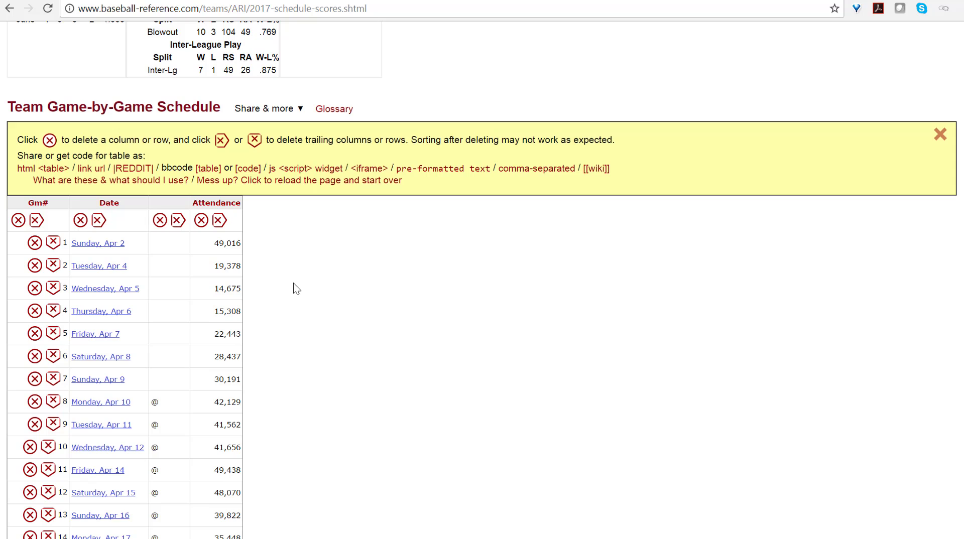
Delete all rows following game 56, Thursday, Jun 1, from the schedule table
{"action": "scroll", "coordinate": [294, 284], "scroll_direction": "down", "scroll_amount": 2}
{"action": "scroll", "coordinate": [293, 282], "scroll_direction": "down", "scroll_amount": 4}
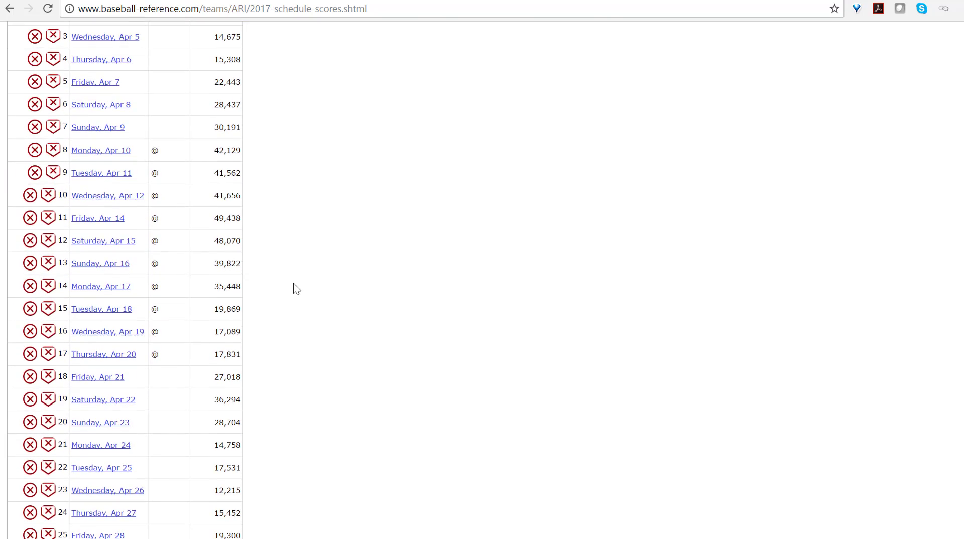
{"action": "scroll", "coordinate": [293, 282], "scroll_direction": "down", "scroll_amount": 5}
{"action": "scroll", "coordinate": [293, 282], "scroll_direction": "down", "scroll_amount": 8}
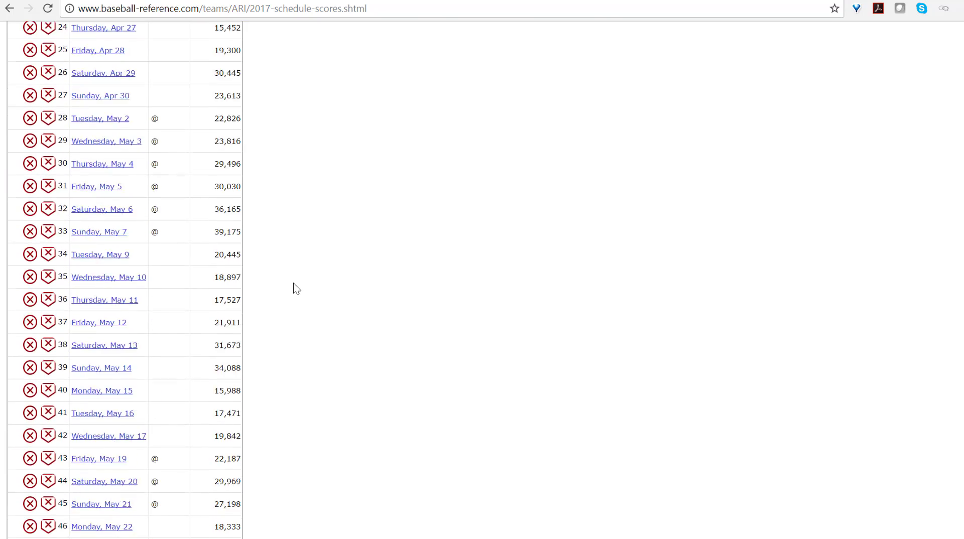
{"action": "scroll", "coordinate": [293, 282], "scroll_direction": "down", "scroll_amount": 6}
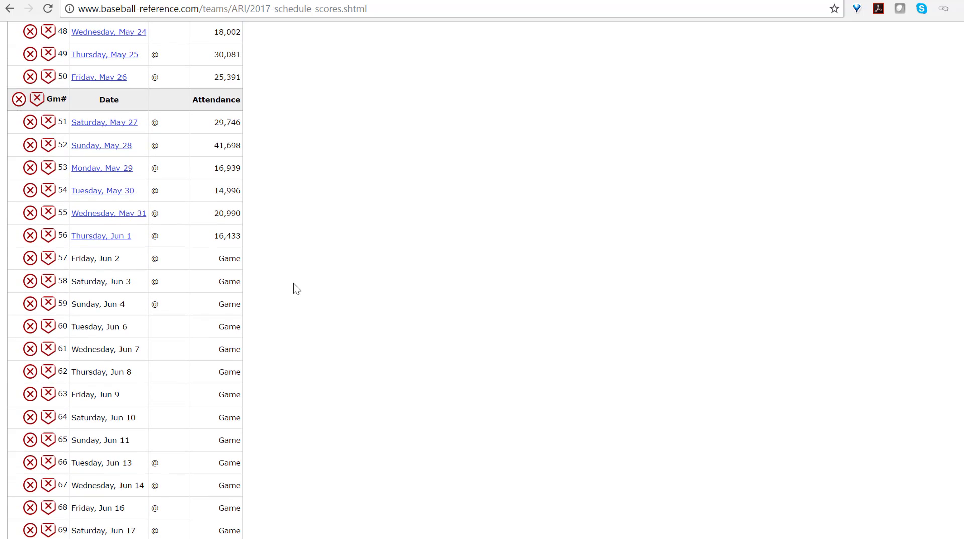
{"action": "left_click", "coordinate": [49, 236]}
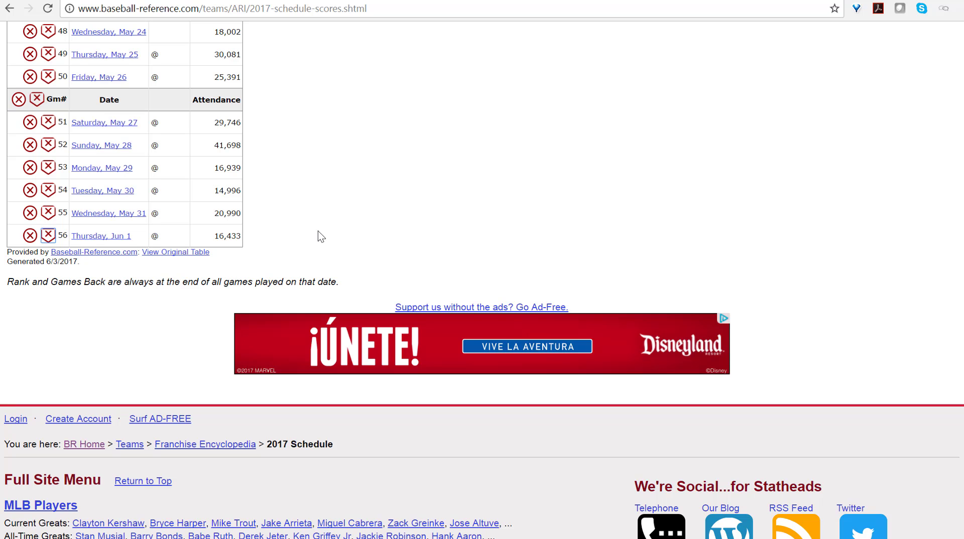
Convert the trimmed Team Game-by-Game Schedule table to CSV text for Excel and close the sharing options
{"action": "scroll", "coordinate": [318, 232], "scroll_direction": "up", "scroll_amount": 6}
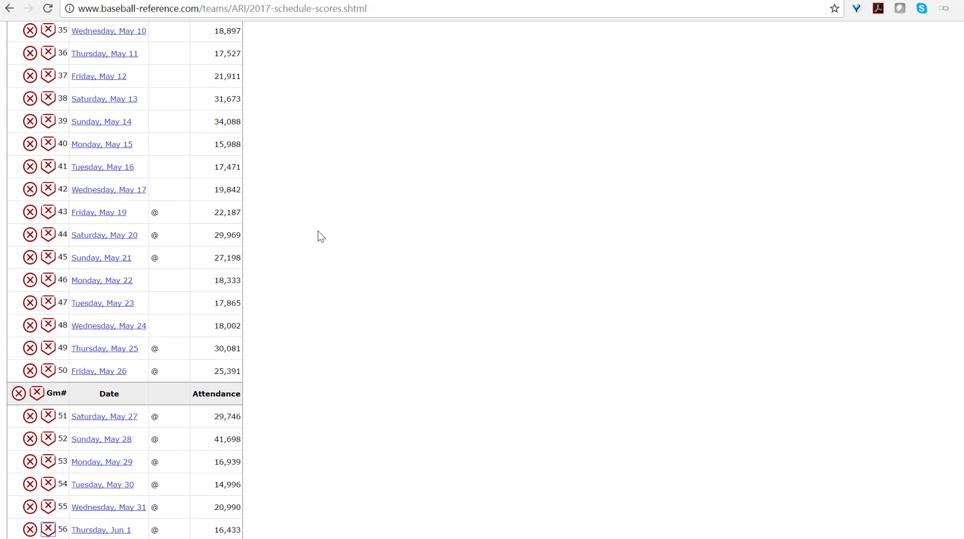
{"action": "scroll", "coordinate": [317, 231], "scroll_direction": "up", "scroll_amount": 7}
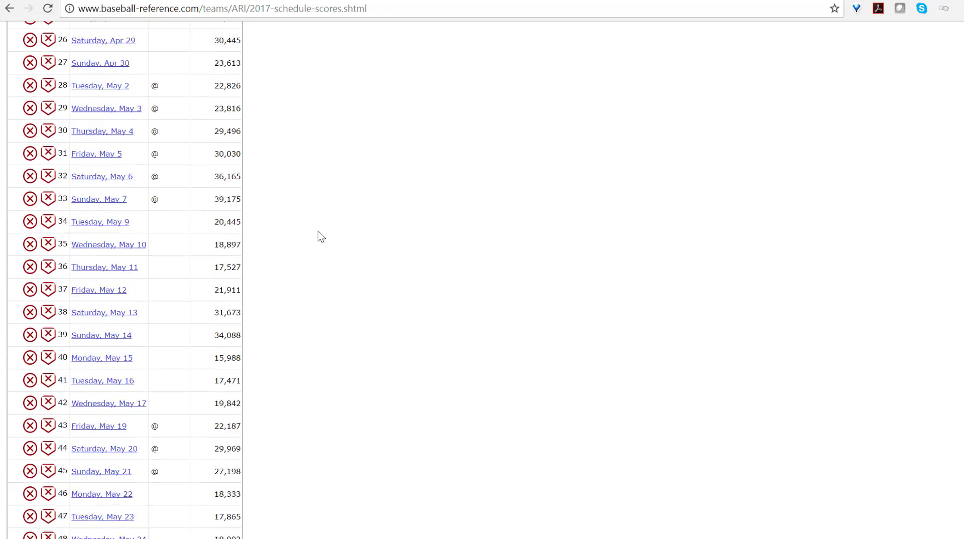
{"action": "scroll", "coordinate": [318, 231], "scroll_direction": "up", "scroll_amount": 8}
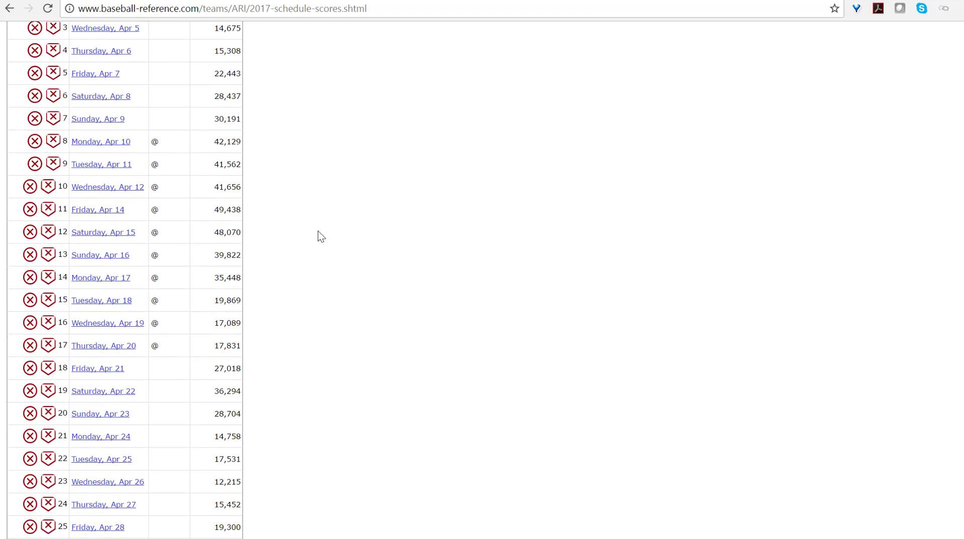
{"action": "scroll", "coordinate": [317, 231], "scroll_direction": "up", "scroll_amount": 8}
{"action": "scroll", "coordinate": [318, 231], "scroll_direction": "down", "scroll_amount": 4}
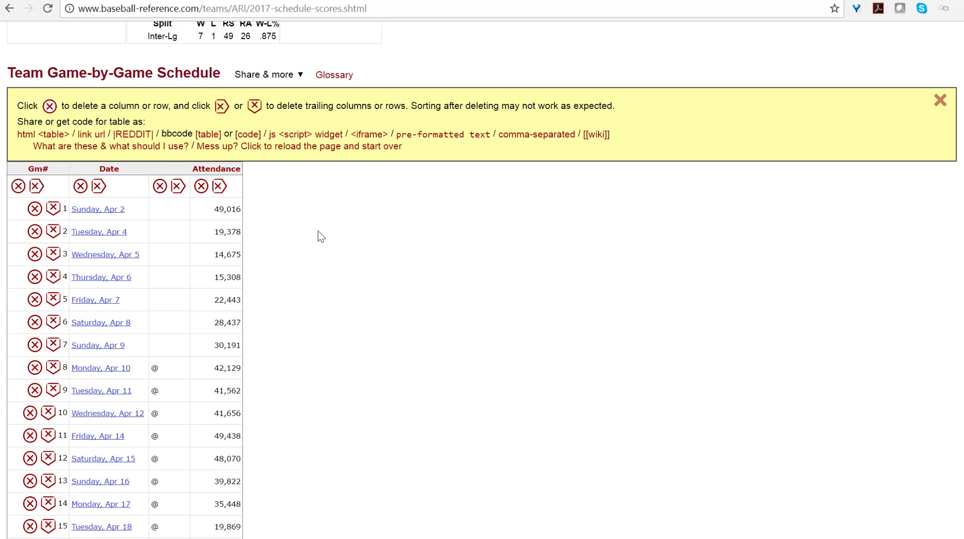
{"action": "left_click", "coordinate": [293, 78]}
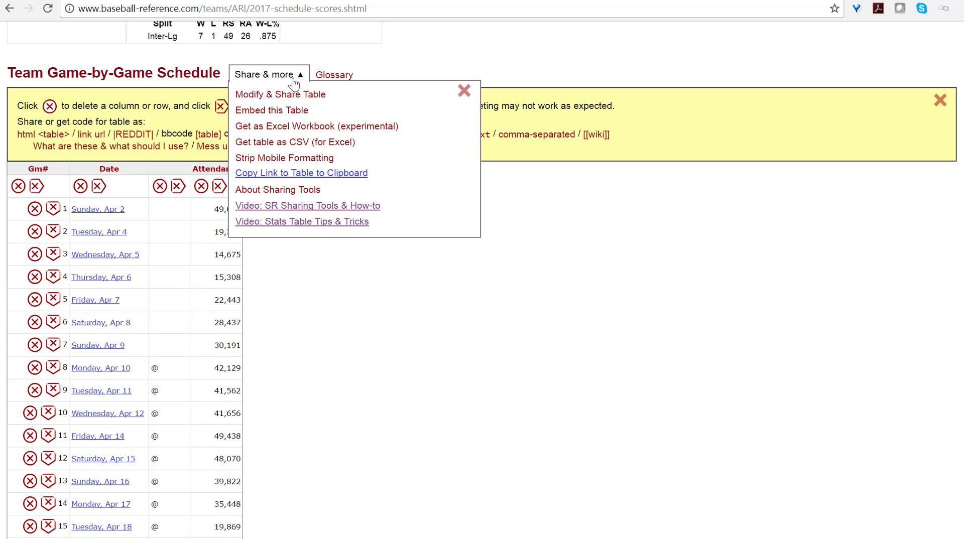
{"action": "left_click", "coordinate": [295, 145]}
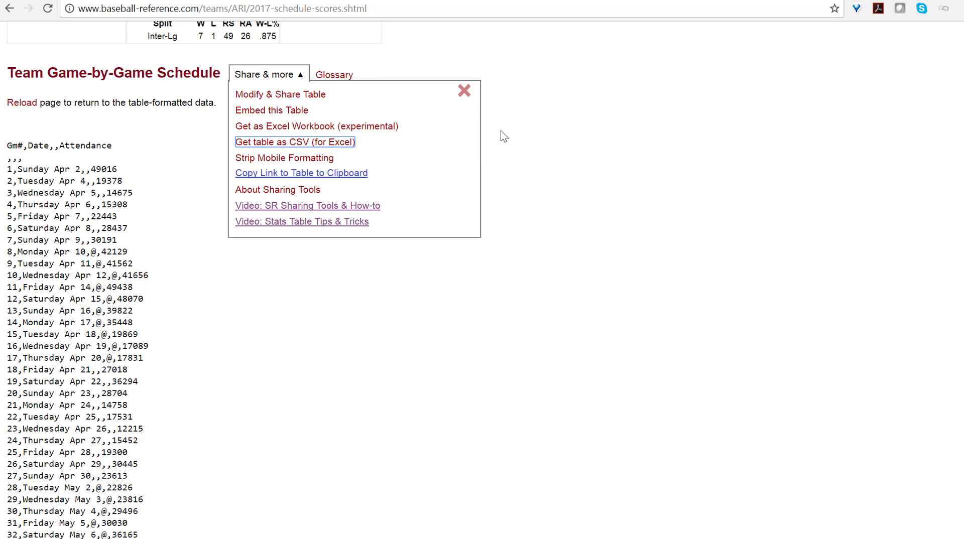
{"action": "left_click", "coordinate": [465, 92]}
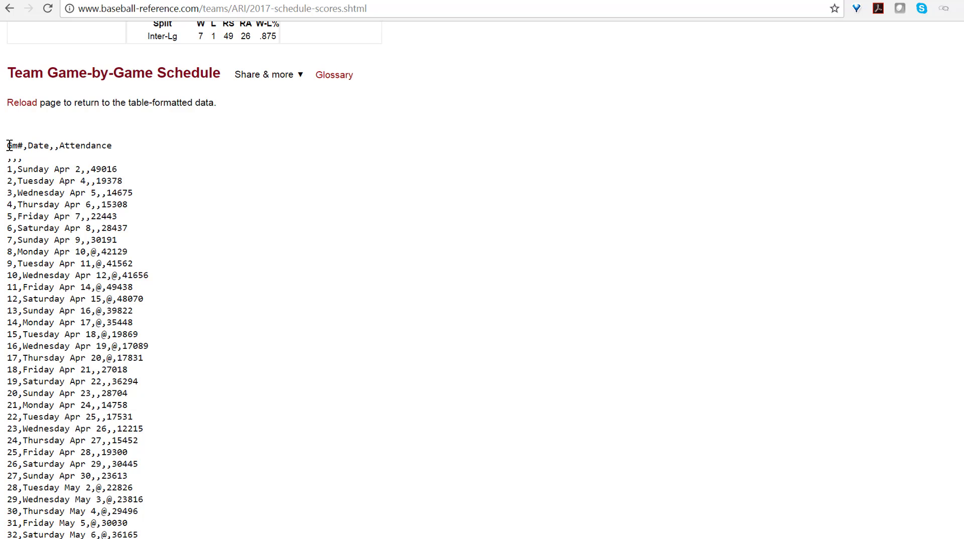
Copy all the CSV text from the Gm# header line through game 56, Thursday Jun 1
{"action": "left_click_drag", "start_coordinate": [9, 146], "coordinate": [149, 522]}
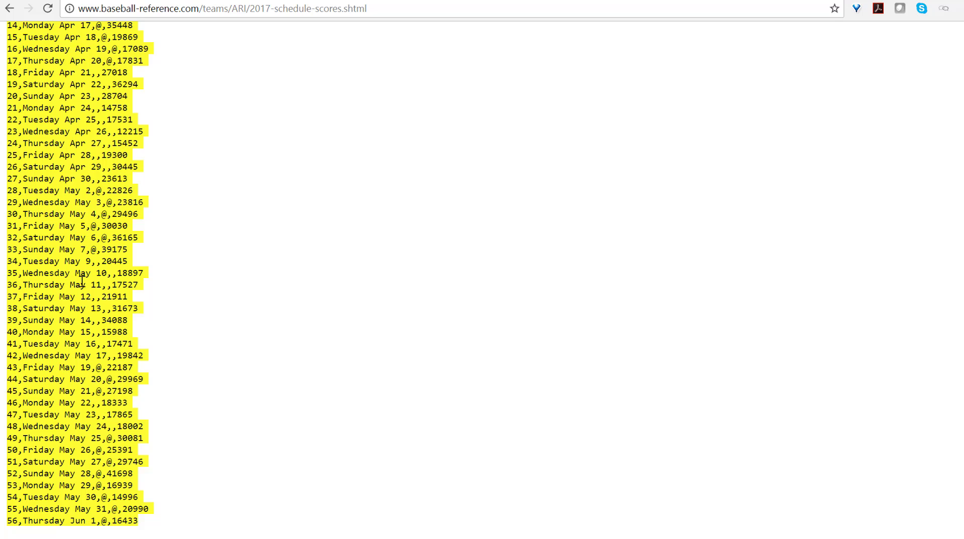
{"action": "right_click", "coordinate": [82, 281]}
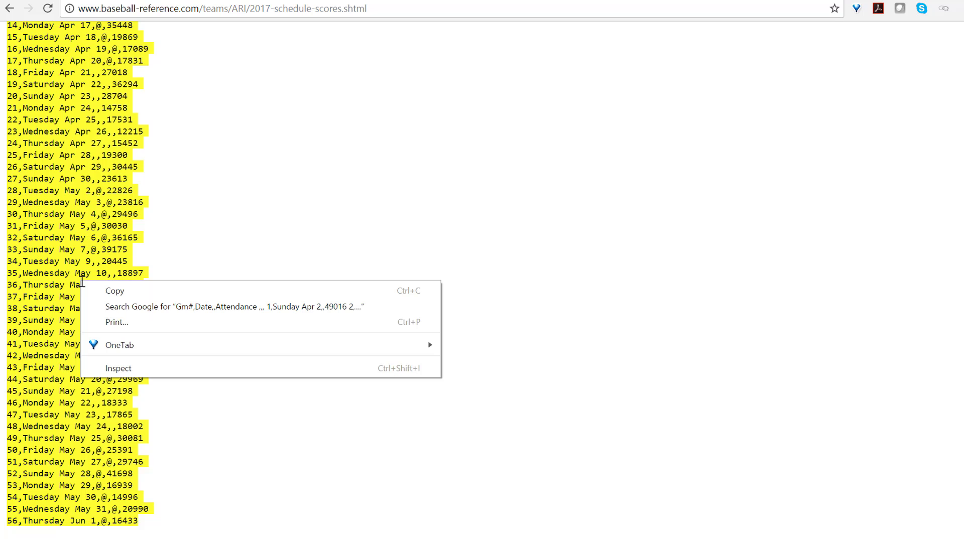
{"action": "left_click", "coordinate": [114, 291]}
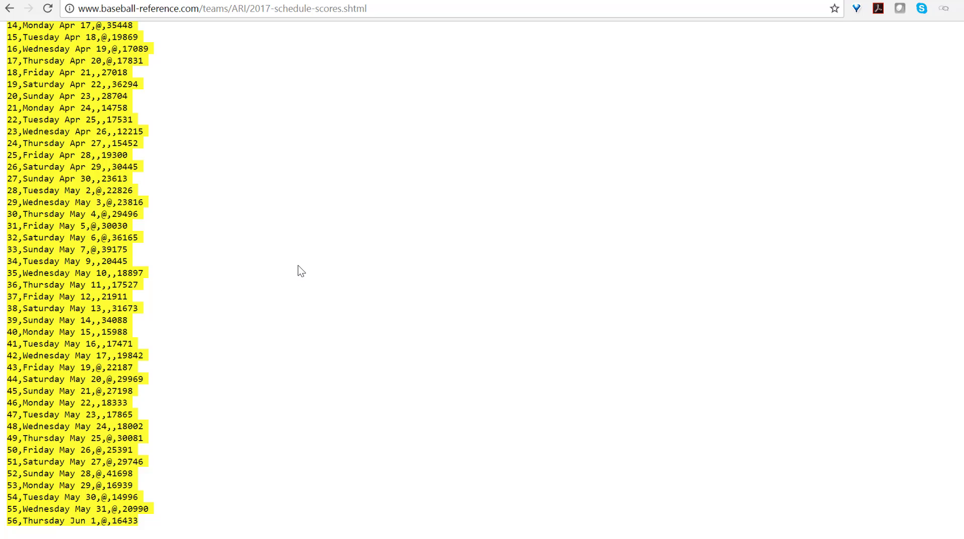
{"action": "scroll", "coordinate": [294, 292], "scroll_direction": "up", "scroll_amount": 7}
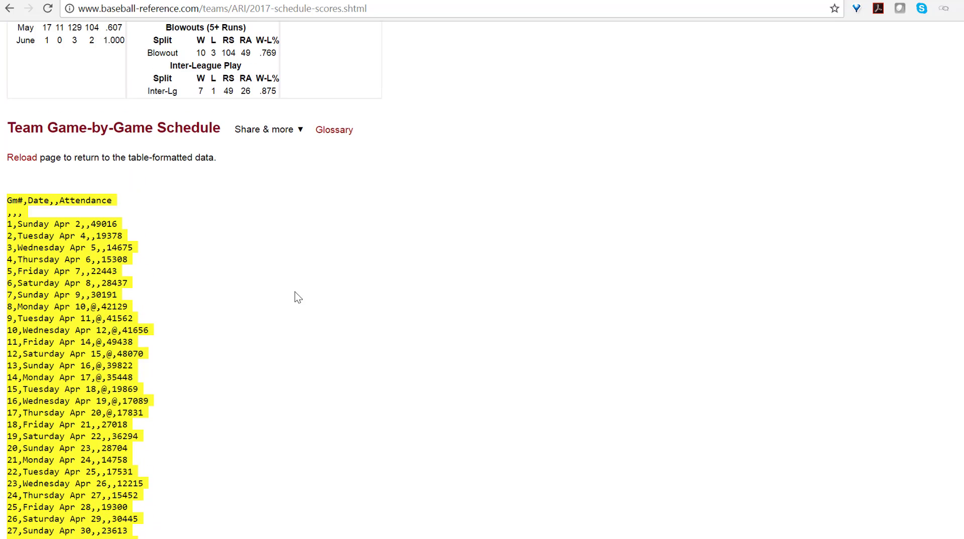
{"action": "scroll", "coordinate": [295, 296], "scroll_direction": "down", "scroll_amount": 3}
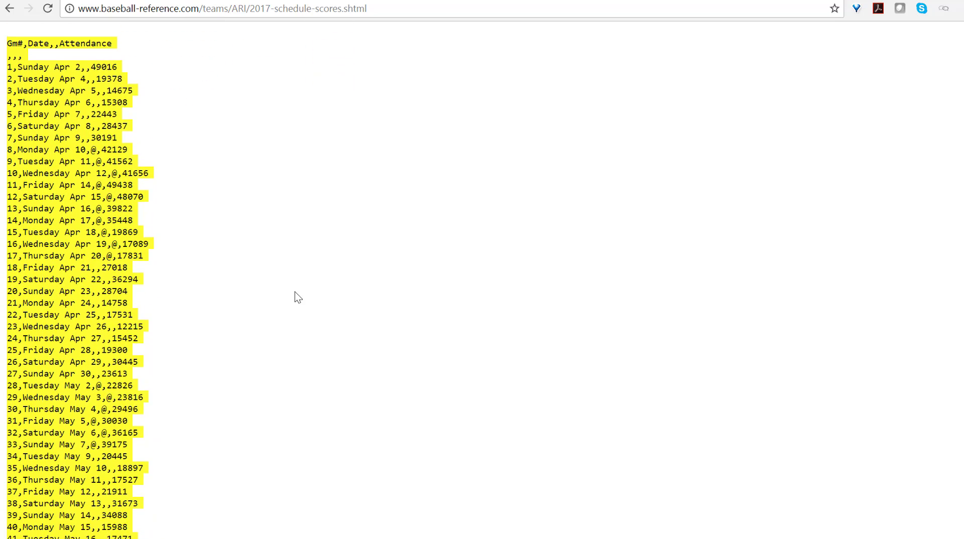
{"action": "scroll", "coordinate": [294, 297], "scroll_direction": "down", "scroll_amount": 1}
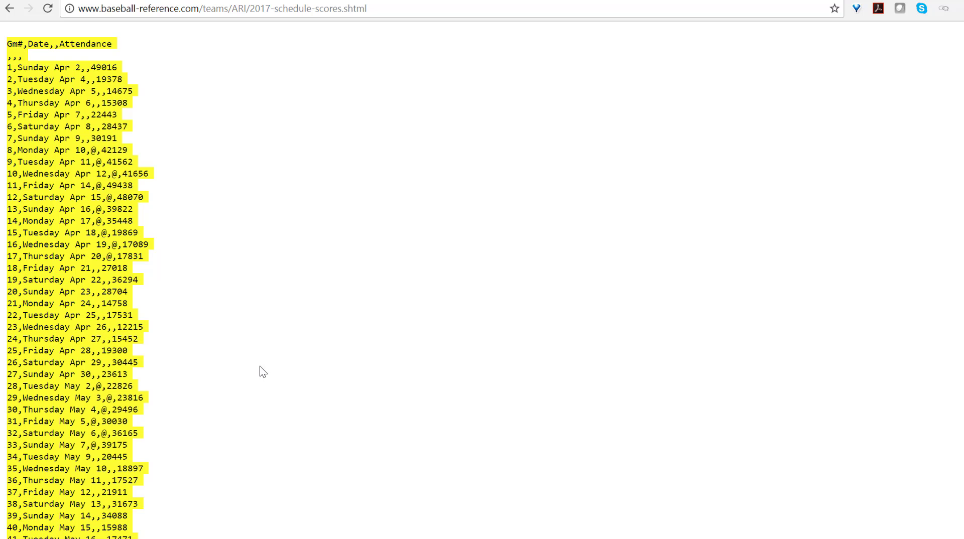
Switch to the blank Excel sheet and paste the CSV text at cell A1, matching the destination formatting
{"action": "key", "text": "alt+Tab"}
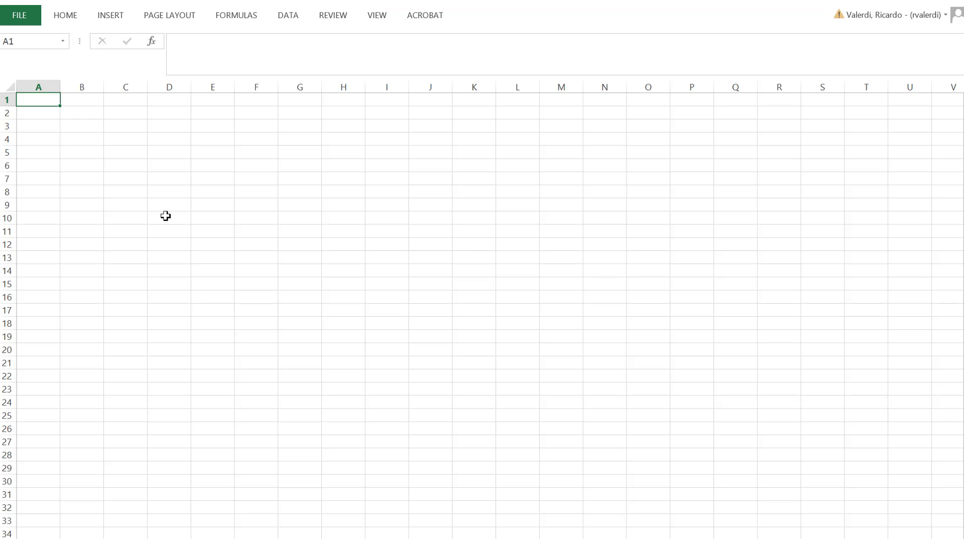
{"action": "right_click", "coordinate": [41, 101]}
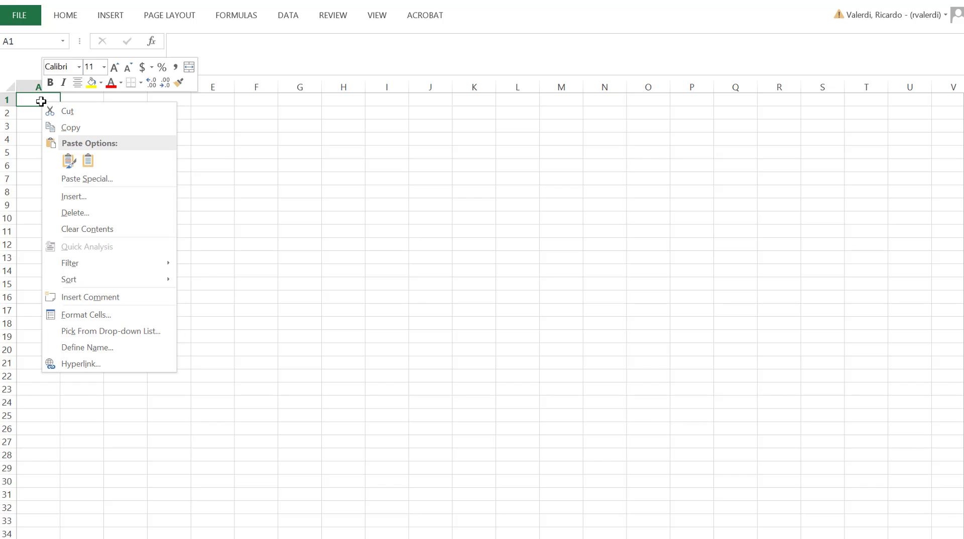
{"action": "left_click", "coordinate": [88, 160]}
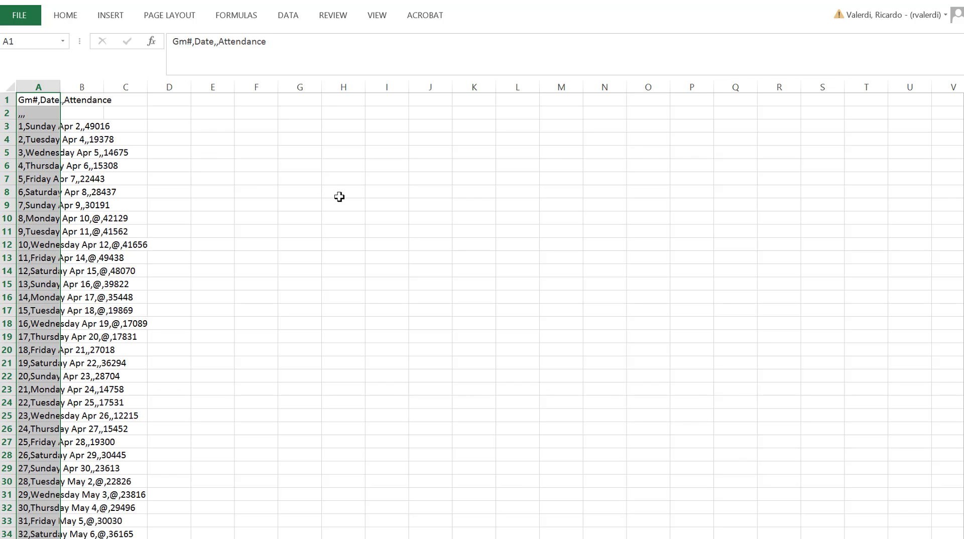
Examine the pasted lines in column A cell by cell, starting and ending at A1, to check how the data is stored
{"action": "left_click", "coordinate": [39, 102]}
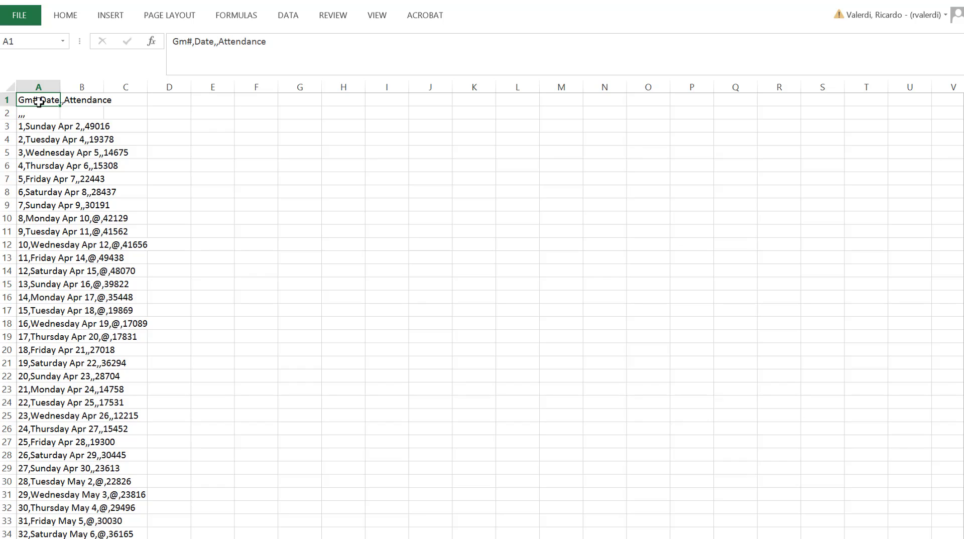
{"action": "key", "text": "Down"}
{"action": "key", "text": "Down"}
{"action": "key", "text": "Down"}
{"action": "key", "text": "Down"}
{"action": "key", "text": "Down"}
{"action": "key", "text": "Down"}
{"action": "key", "text": "Down"}
{"action": "key", "text": "Down"}
{"action": "key", "text": "Down"}
{"action": "key", "text": "Down"}
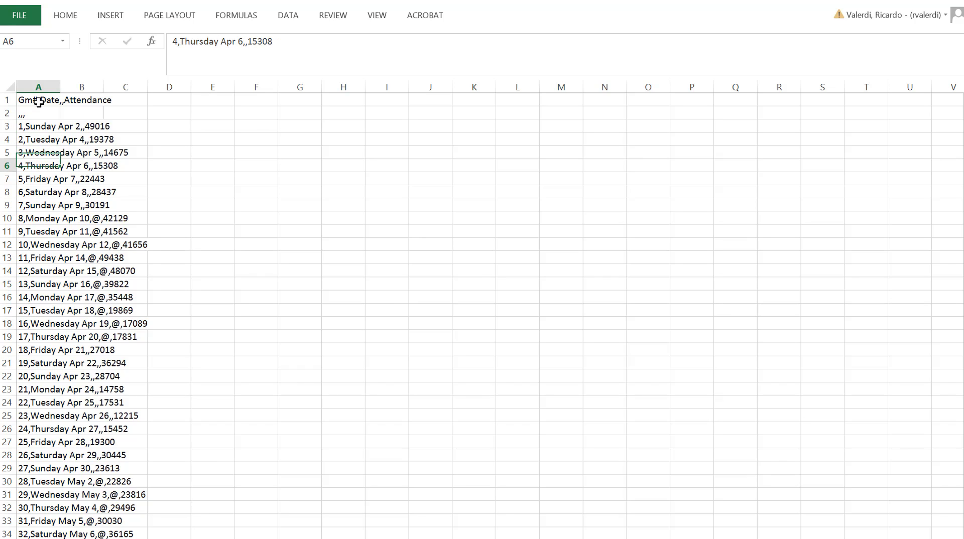
{"action": "key", "text": "Down"}
{"action": "key", "text": "Down"}
{"action": "key", "text": "Down"}
{"action": "key", "text": "Down"}
{"action": "key", "text": "Up"}
{"action": "key", "text": "Up"}
{"action": "key", "text": "Up"}
{"action": "key", "text": "Up"}
{"action": "key", "text": "Up"}
{"action": "key", "text": "Up"}
{"action": "key", "text": "Up"}
{"action": "key", "text": "Up"}
{"action": "key", "text": "Up"}
{"action": "key", "text": "Up"}
{"action": "key", "text": "Up"}
{"action": "key", "text": "Up"}
{"action": "key", "text": "Up"}
{"action": "key", "text": "Up"}
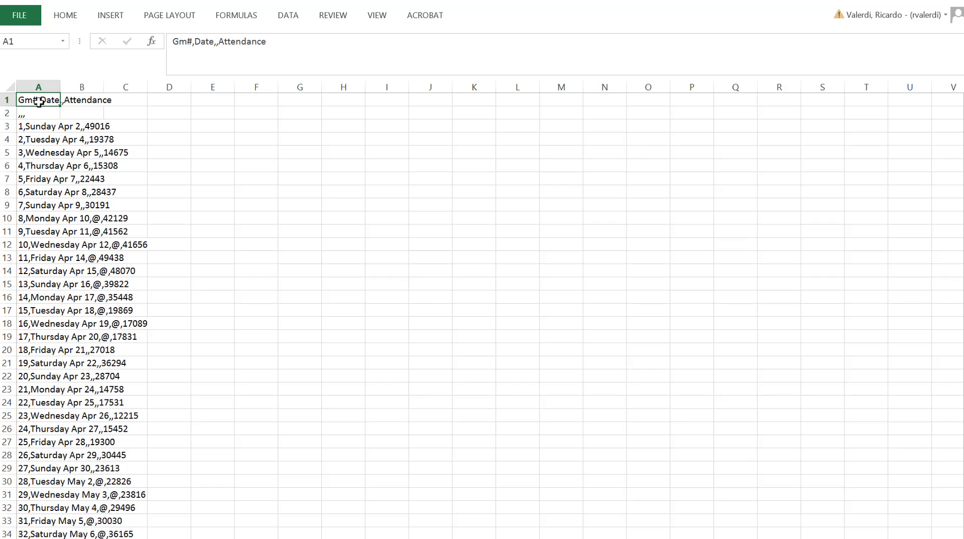
Split cell A1 with Text to Columns as delimited data, using Comma instead of Tab and the General column format
{"action": "left_click", "coordinate": [288, 15]}
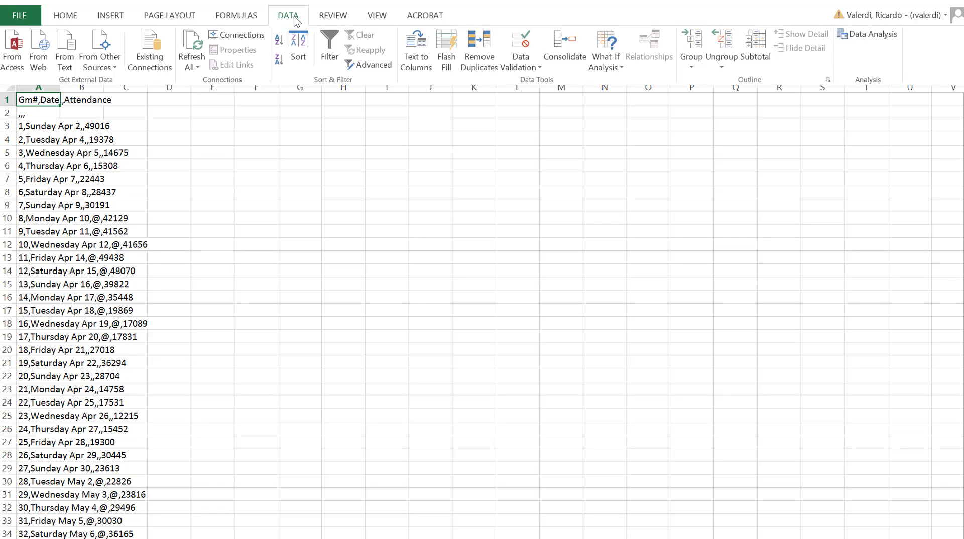
{"action": "left_click", "coordinate": [417, 62]}
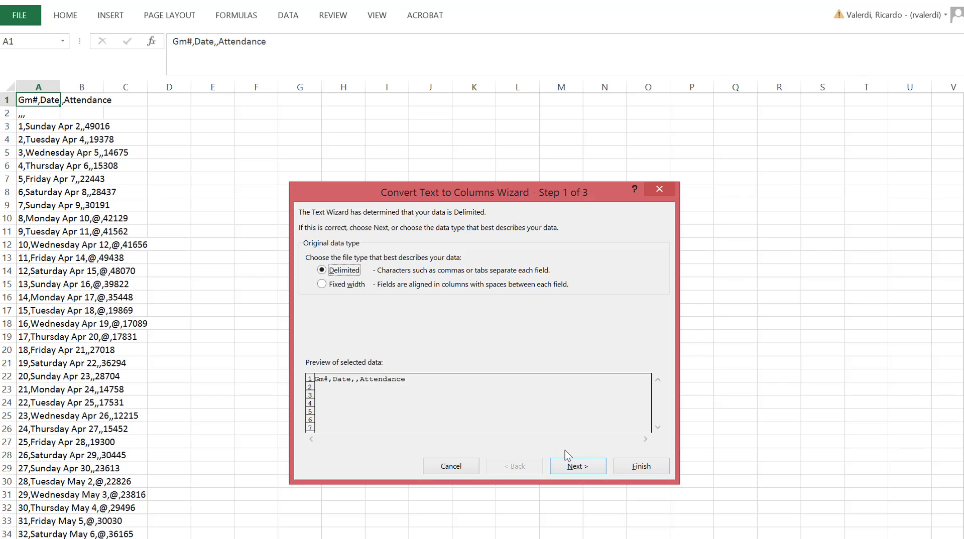
{"action": "left_click", "coordinate": [584, 467]}
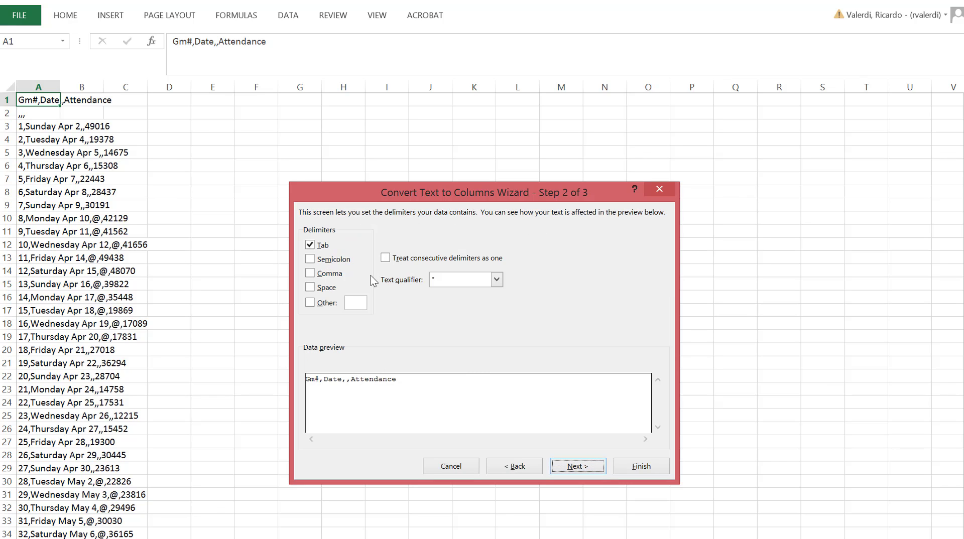
{"action": "left_click", "coordinate": [324, 246]}
{"action": "left_click", "coordinate": [325, 276]}
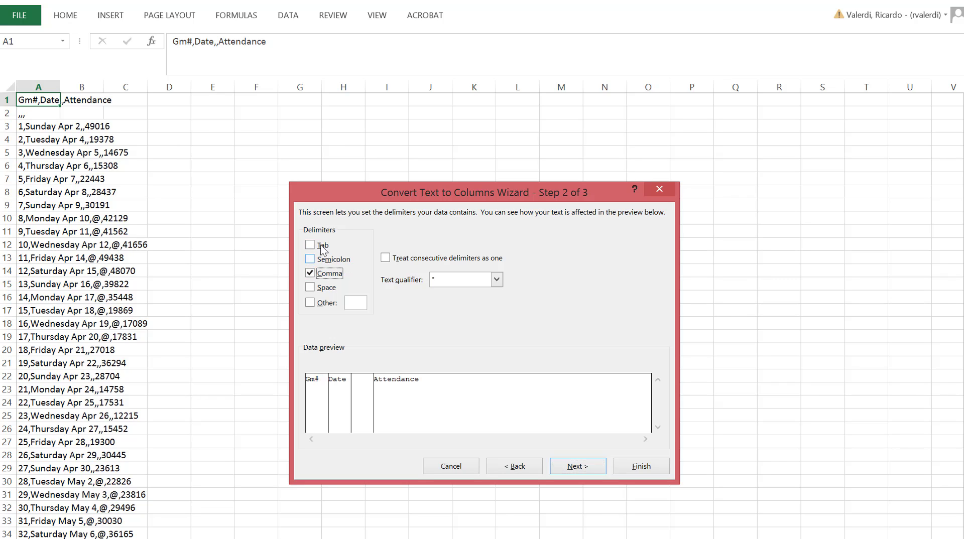
{"action": "left_click", "coordinate": [580, 468]}
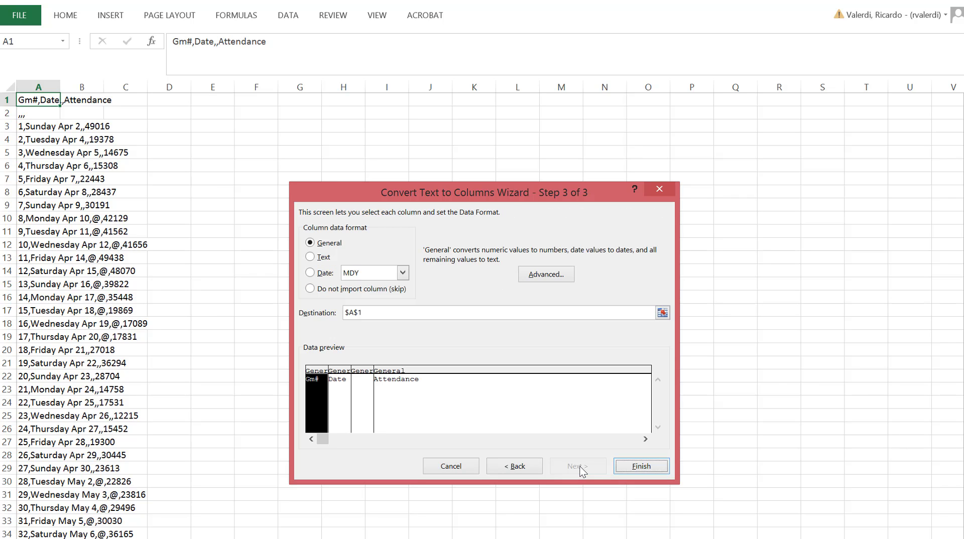
{"action": "left_click", "coordinate": [634, 464]}
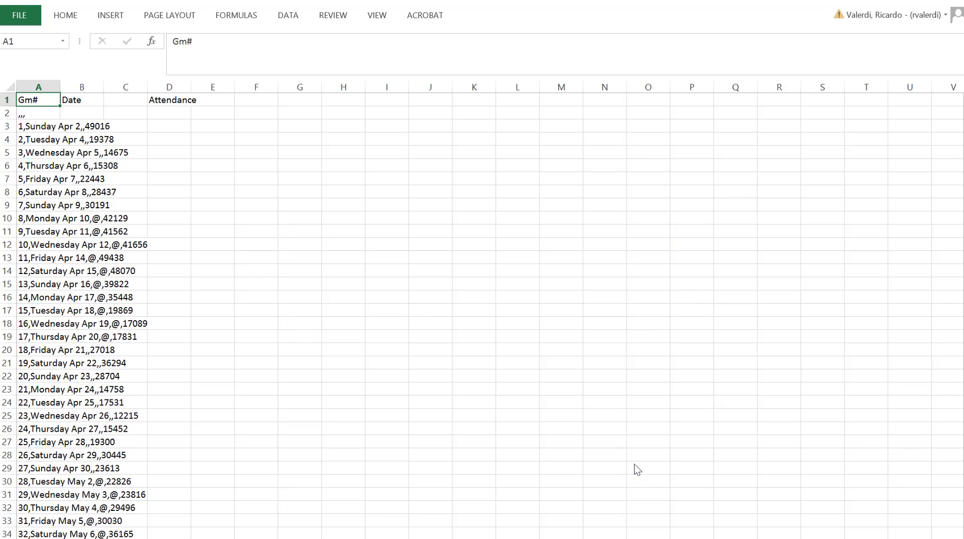
Undo the Text to Columns split that was applied to cell A1 only
{"action": "left_click", "coordinate": [9, 89]}
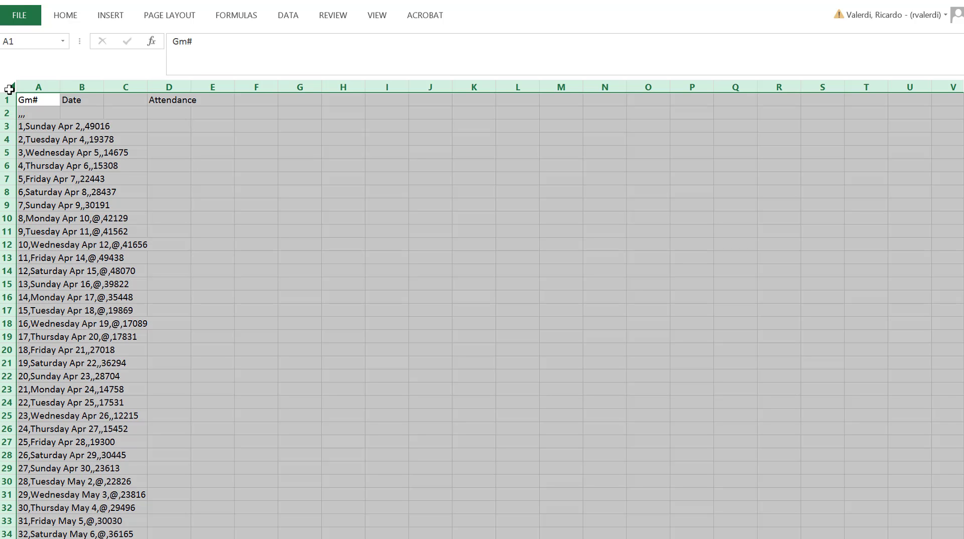
{"action": "left_click", "coordinate": [45, 100]}
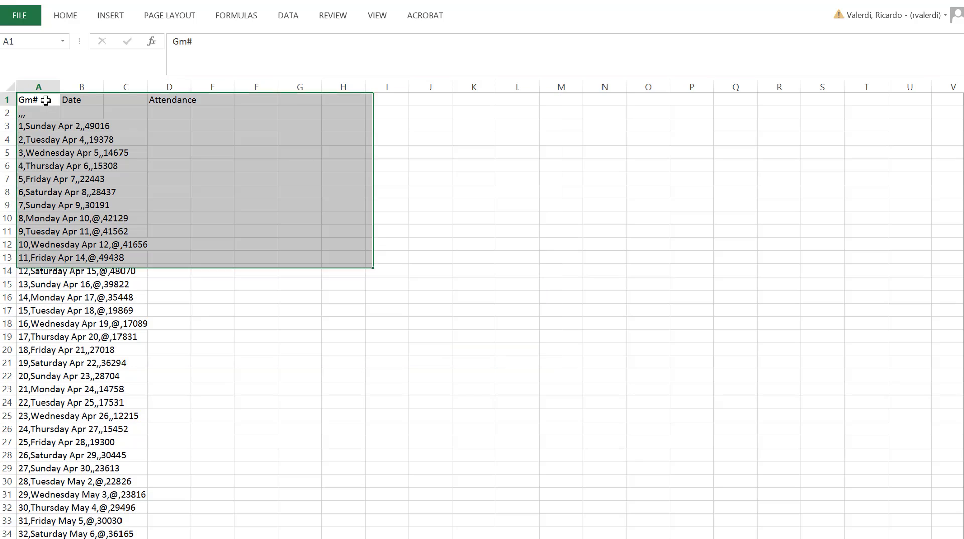
{"action": "key", "text": "ctrl+z"}
Split all of column A with Text to Columns as delimited data, using Comma as the delimiter
{"action": "left_click", "coordinate": [10, 88]}
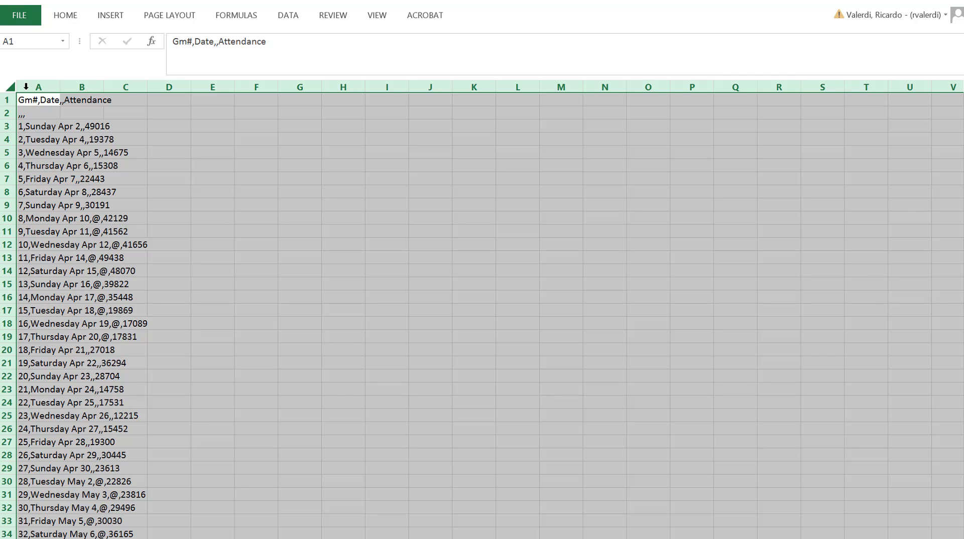
{"action": "left_click", "coordinate": [40, 98]}
{"action": "left_click", "coordinate": [45, 87]}
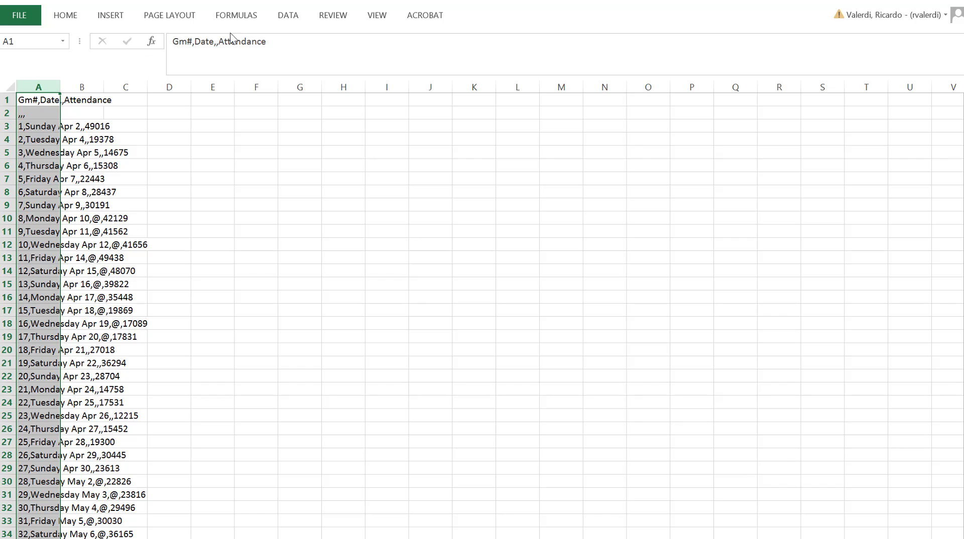
{"action": "left_click", "coordinate": [289, 16]}
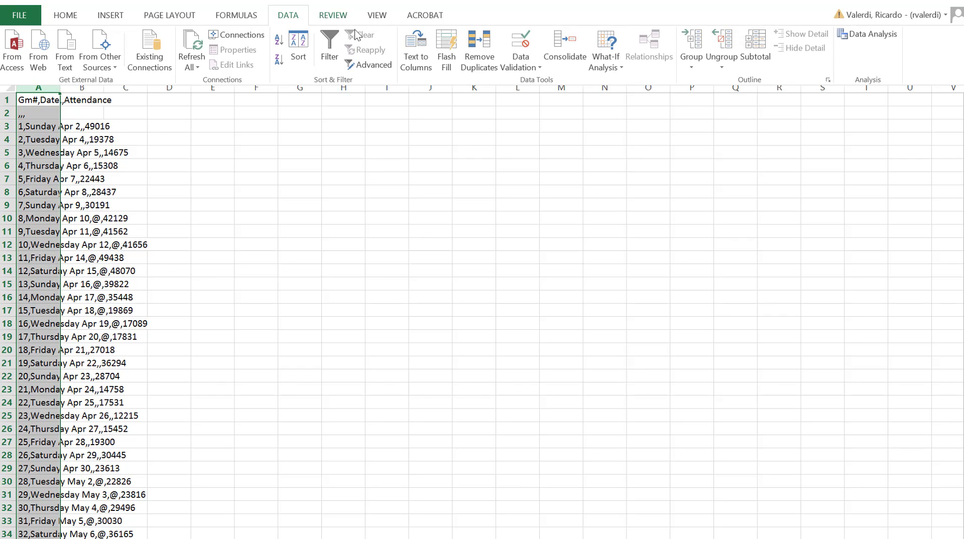
{"action": "left_click", "coordinate": [416, 60]}
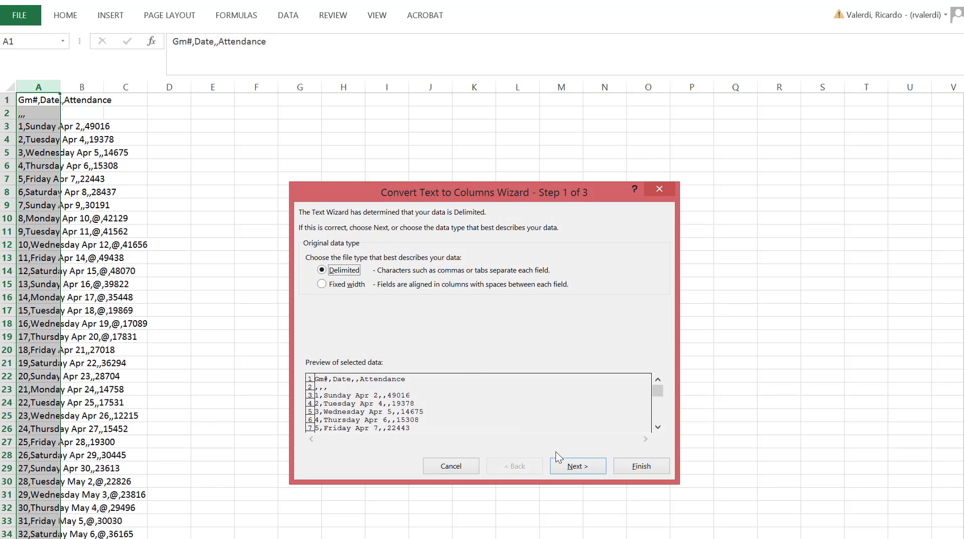
{"action": "left_click", "coordinate": [572, 467]}
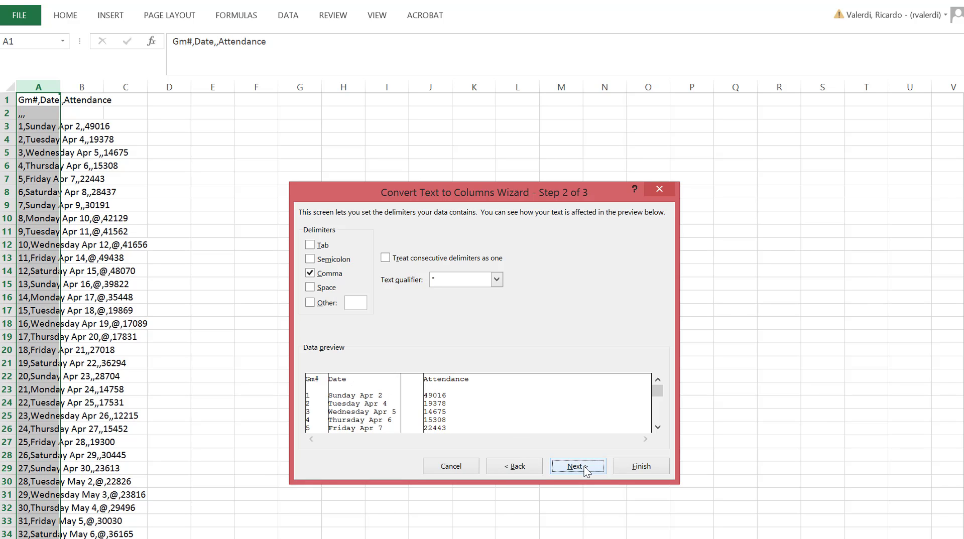
{"action": "left_click", "coordinate": [630, 467]}
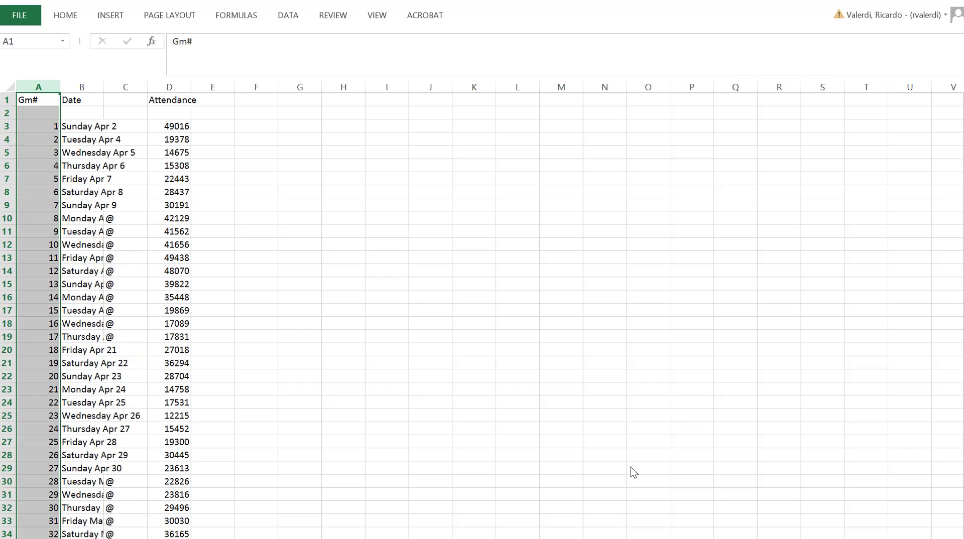
{"action": "left_click", "coordinate": [45, 100]}
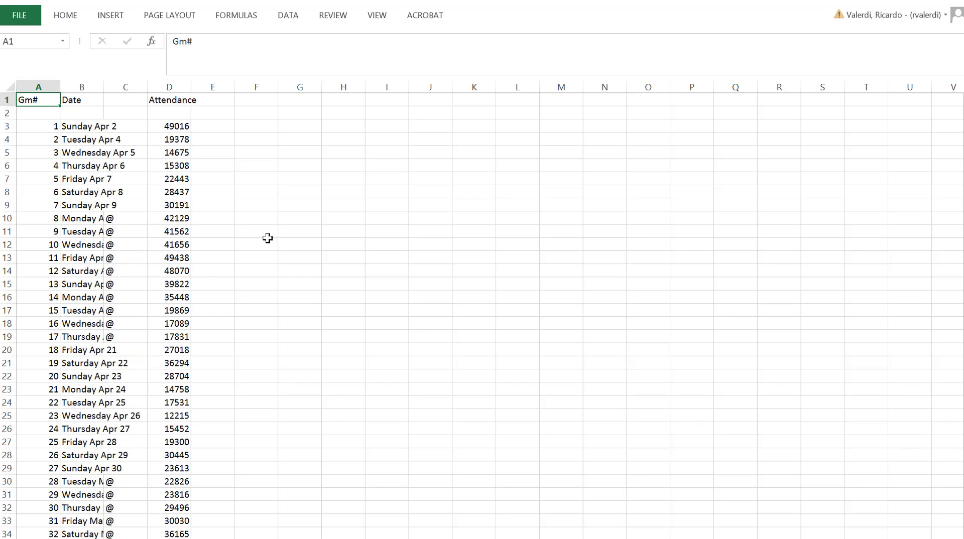
Fit the Date column's width to its contents and enter the header HorA in cell C1
{"action": "double_click", "coordinate": [105, 87]}
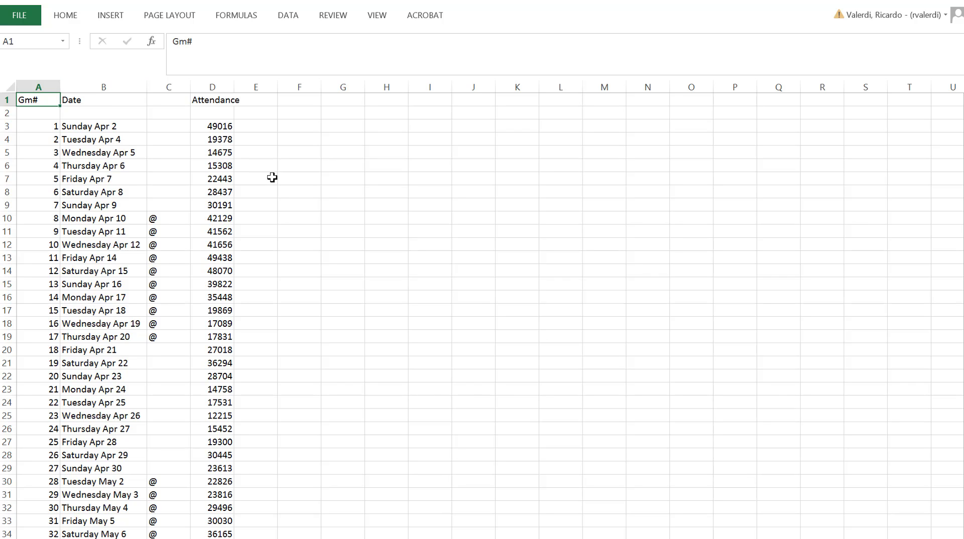
{"action": "left_click", "coordinate": [172, 101]}
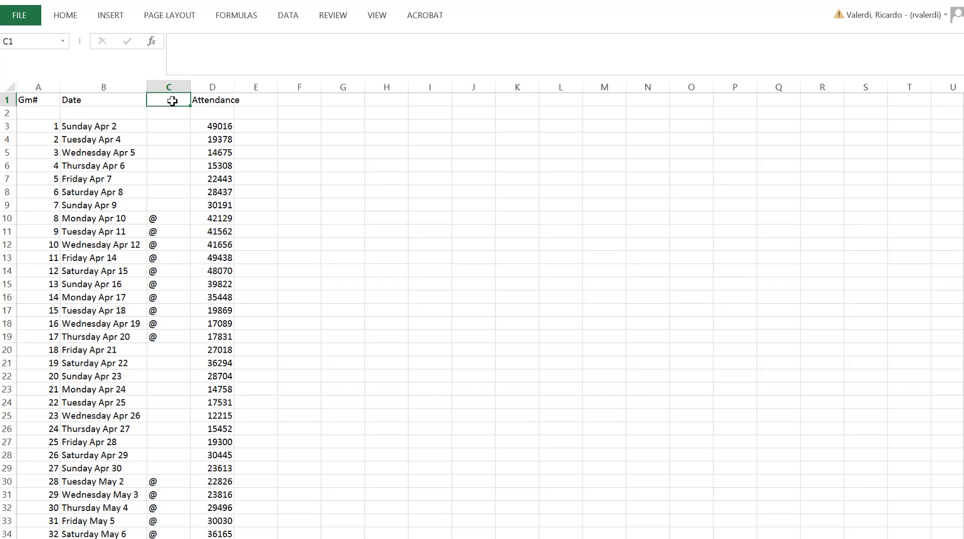
{"action": "type", "text": "HorA"}
{"action": "key", "text": "Return"}
{"action": "left_click", "coordinate": [184, 100]}
Examine the @ marks and blank cells in the HorA column, and rows 10 to 14, to tell away games from home games
{"action": "left_click", "coordinate": [158, 217]}
{"action": "left_click", "coordinate": [159, 231]}
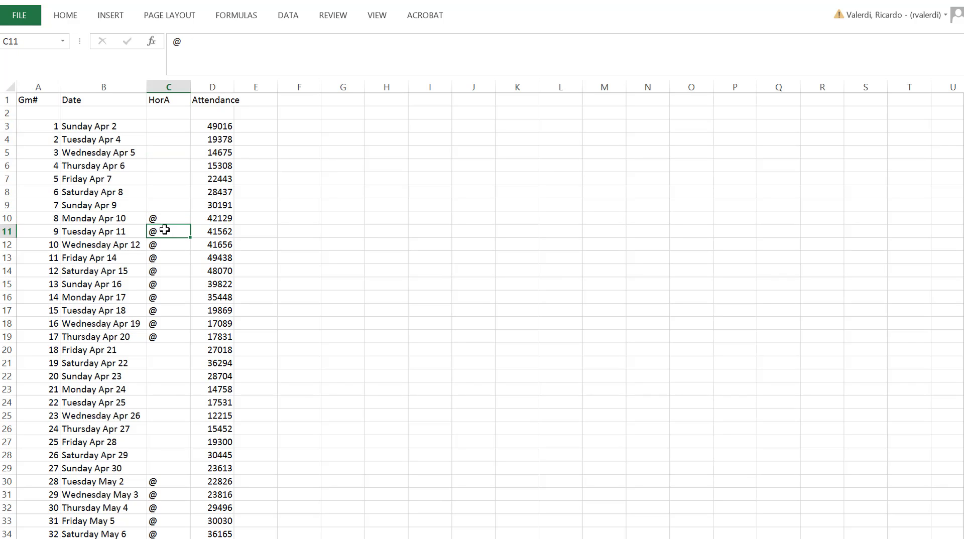
{"action": "left_click", "coordinate": [164, 245]}
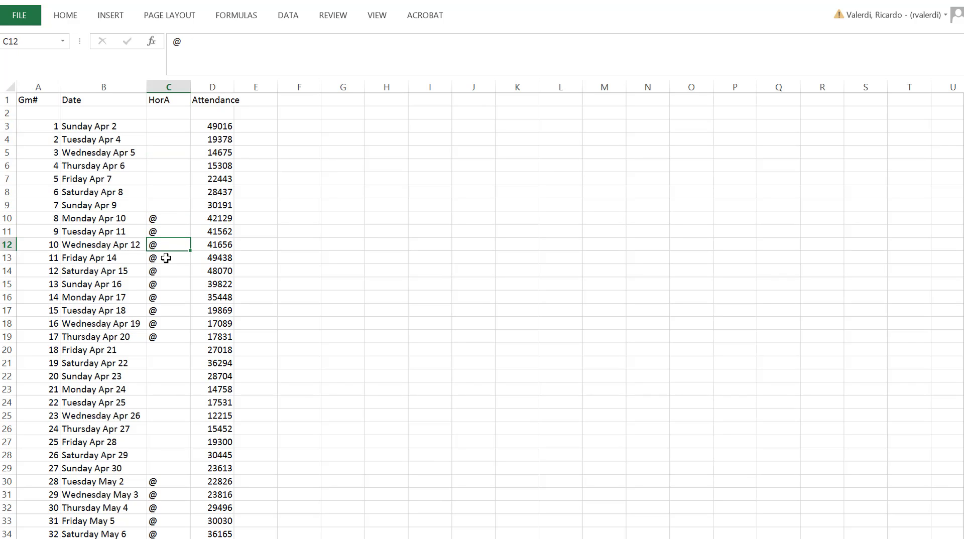
{"action": "left_click", "coordinate": [166, 259]}
{"action": "left_click", "coordinate": [165, 272]}
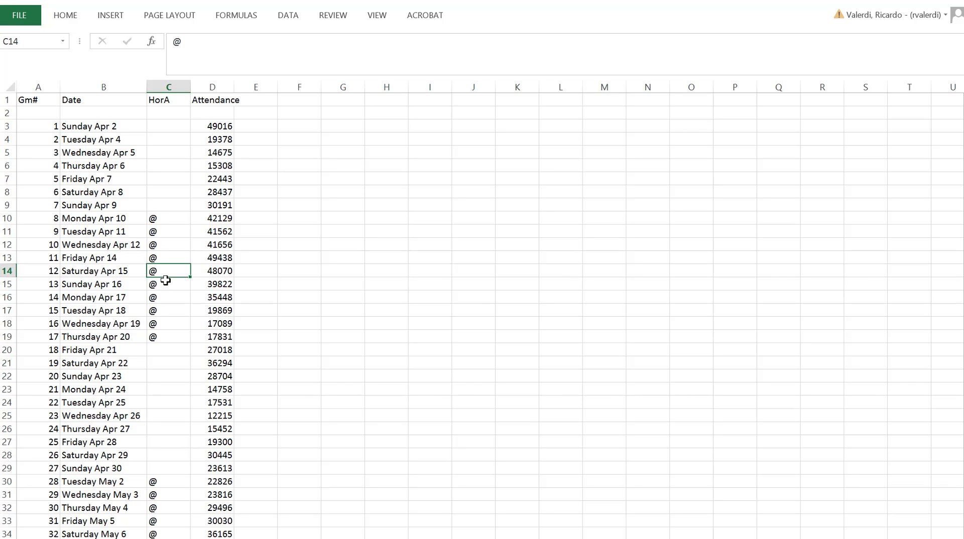
{"action": "left_click", "coordinate": [166, 285]}
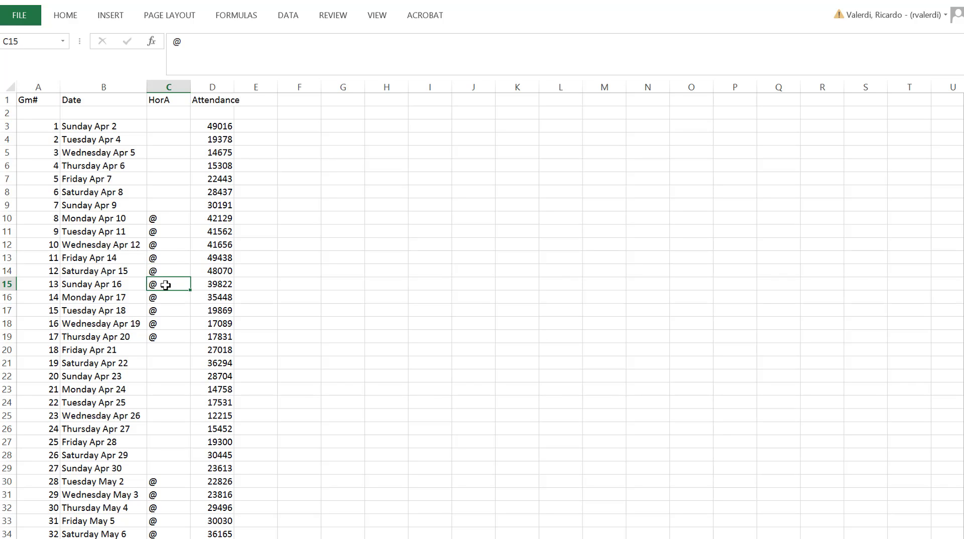
{"action": "left_click", "coordinate": [164, 217]}
{"action": "left_click_drag", "start_coordinate": [166, 228], "coordinate": [176, 467]}
{"action": "left_click", "coordinate": [170, 349]}
{"action": "scroll", "coordinate": [271, 445], "scroll_direction": "down", "scroll_amount": 2}
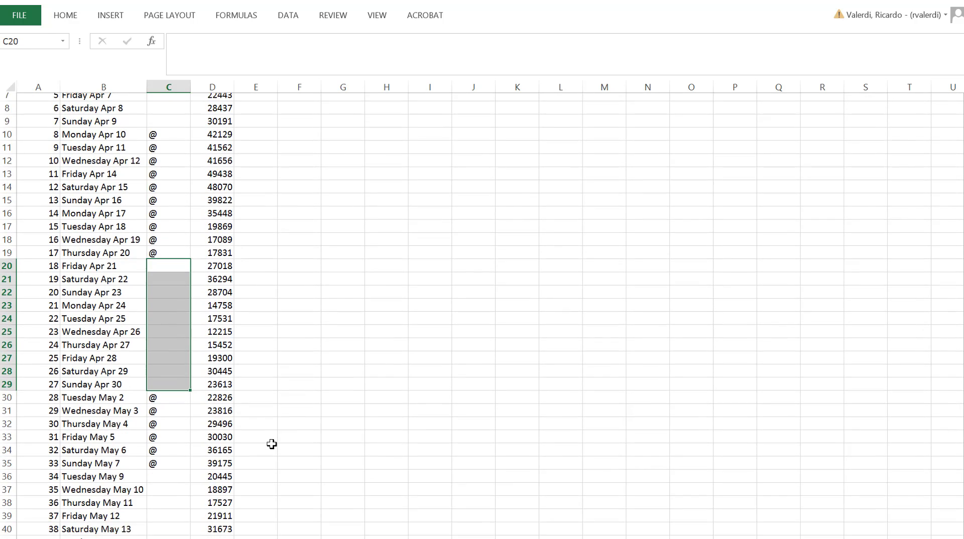
{"action": "left_click", "coordinate": [166, 390]}
{"action": "left_click_drag", "start_coordinate": [170, 430], "coordinate": [168, 451]}
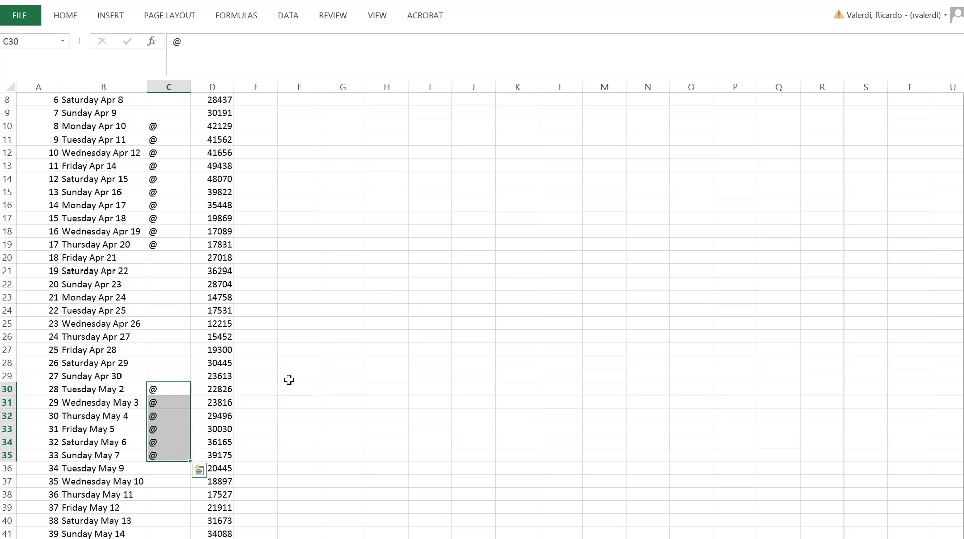
{"action": "left_click", "coordinate": [287, 377]}
{"action": "scroll", "coordinate": [288, 380], "scroll_direction": "up", "scroll_amount": 2}
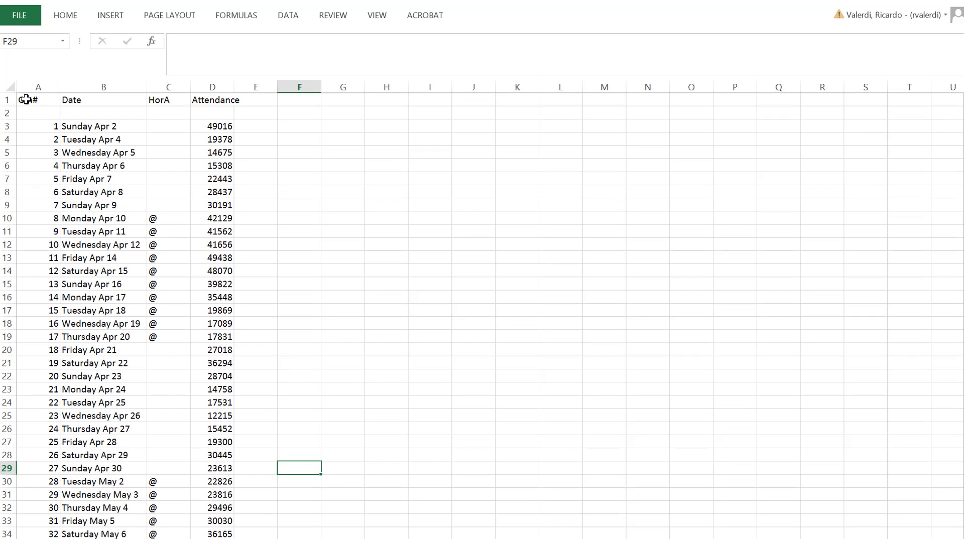
{"action": "left_click", "coordinate": [7, 219]}
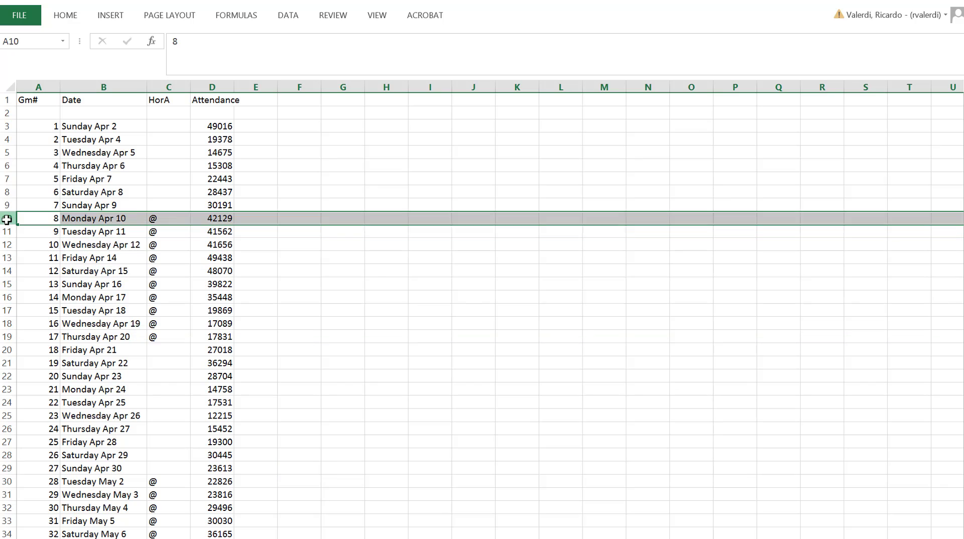
{"action": "left_click", "coordinate": [5, 232]}
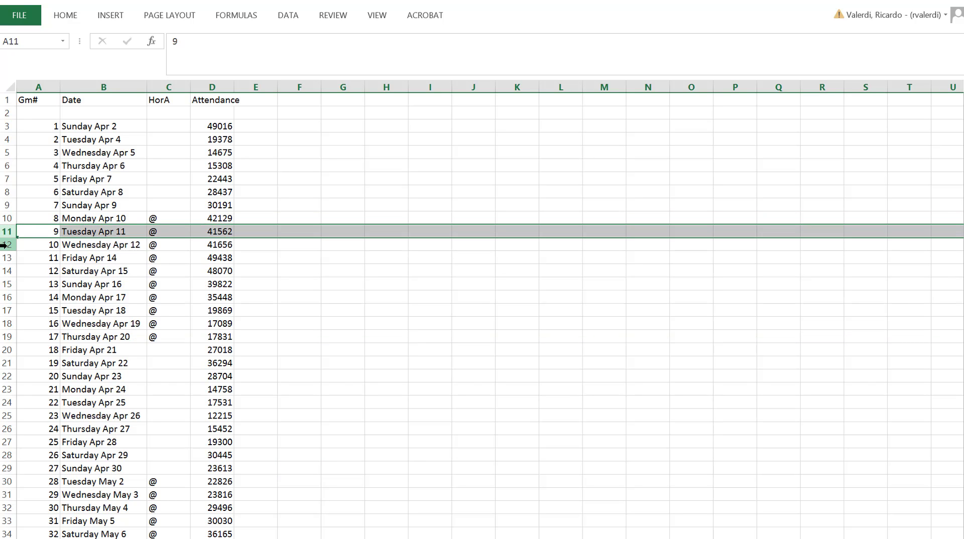
{"action": "left_click", "coordinate": [7, 245]}
{"action": "left_click", "coordinate": [7, 258]}
{"action": "left_click", "coordinate": [7, 271]}
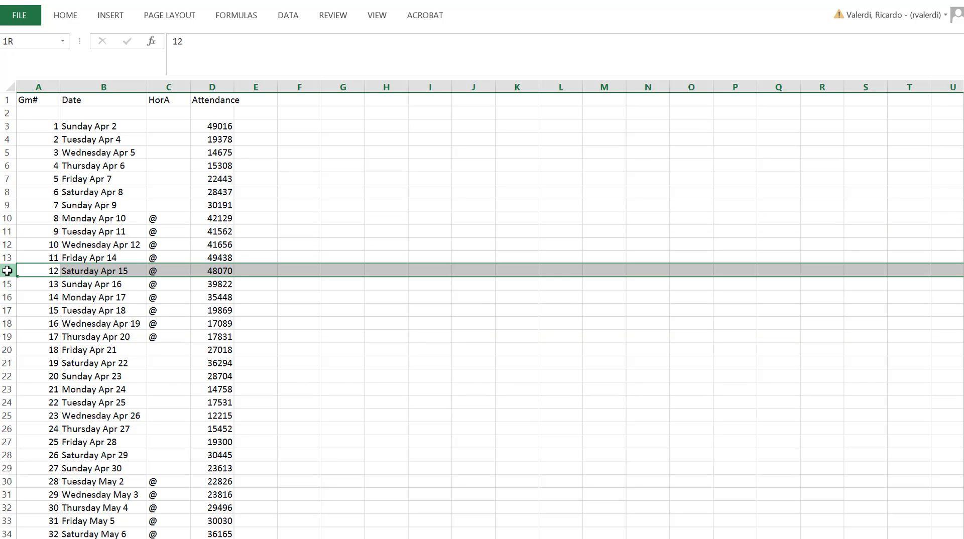
Sort the whole sheet by HorA on values from A to Z, treating the first row as headers
{"action": "left_click", "coordinate": [30, 101]}
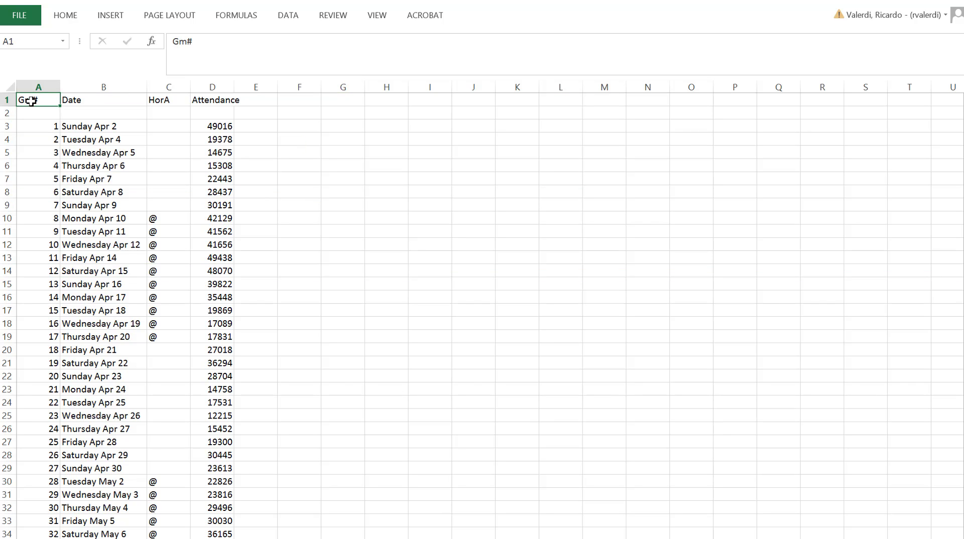
{"action": "left_click", "coordinate": [8, 87]}
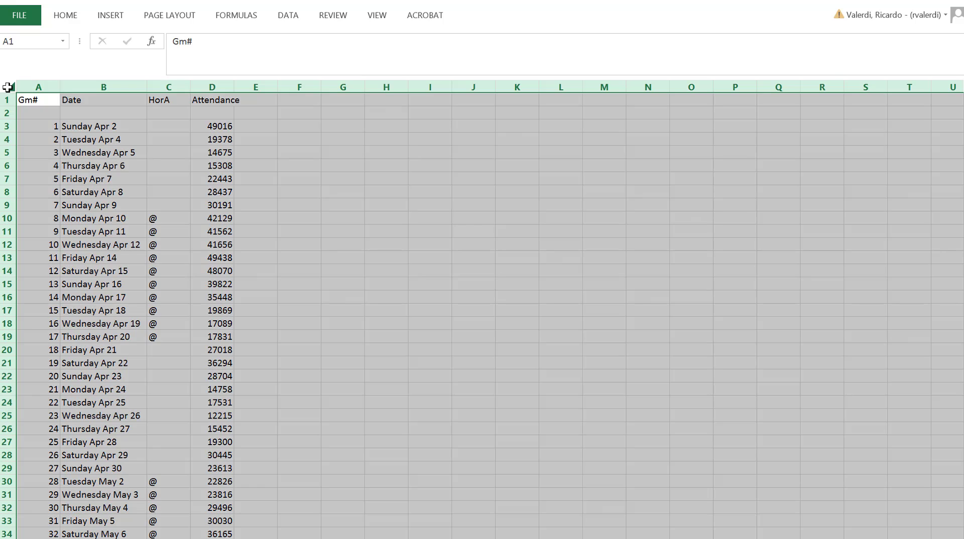
{"action": "left_click", "coordinate": [289, 17]}
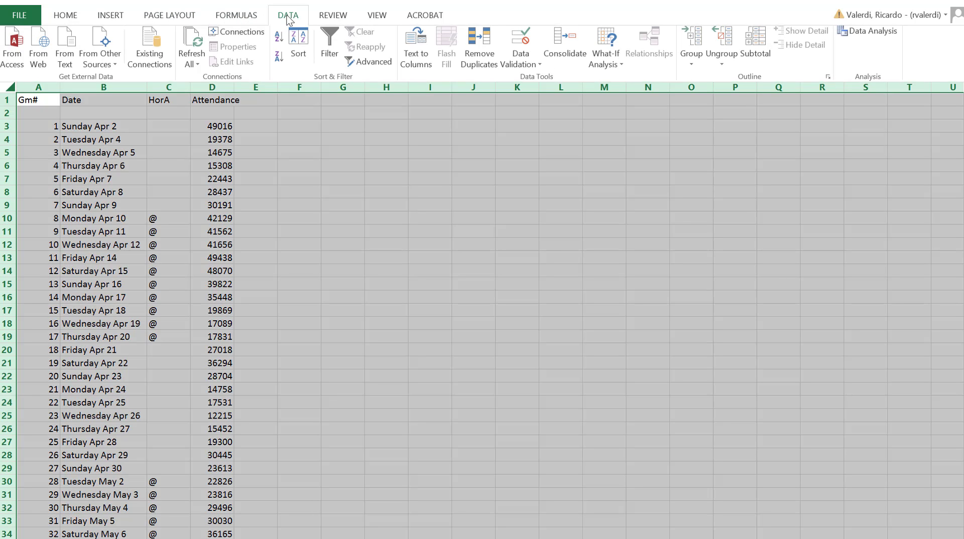
{"action": "left_click", "coordinate": [298, 56]}
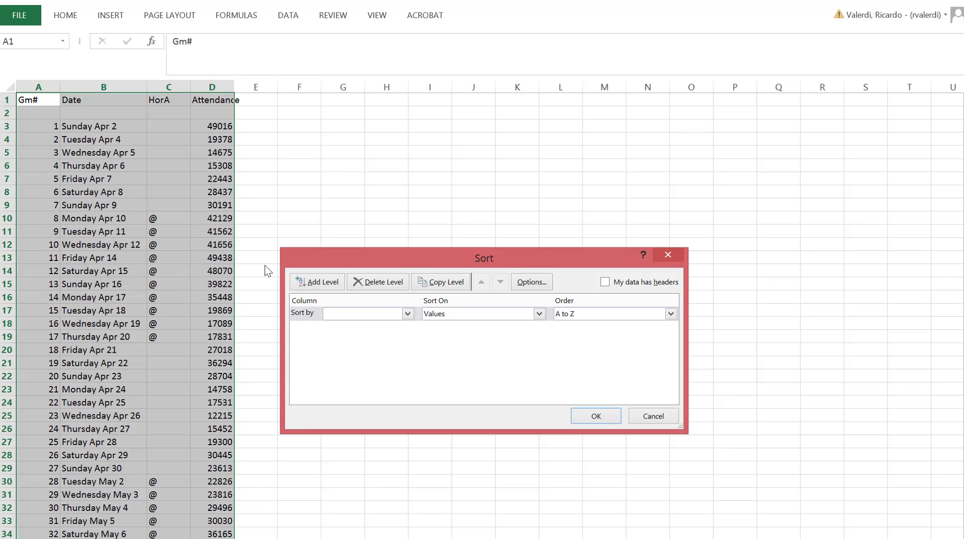
{"action": "left_click", "coordinate": [605, 282]}
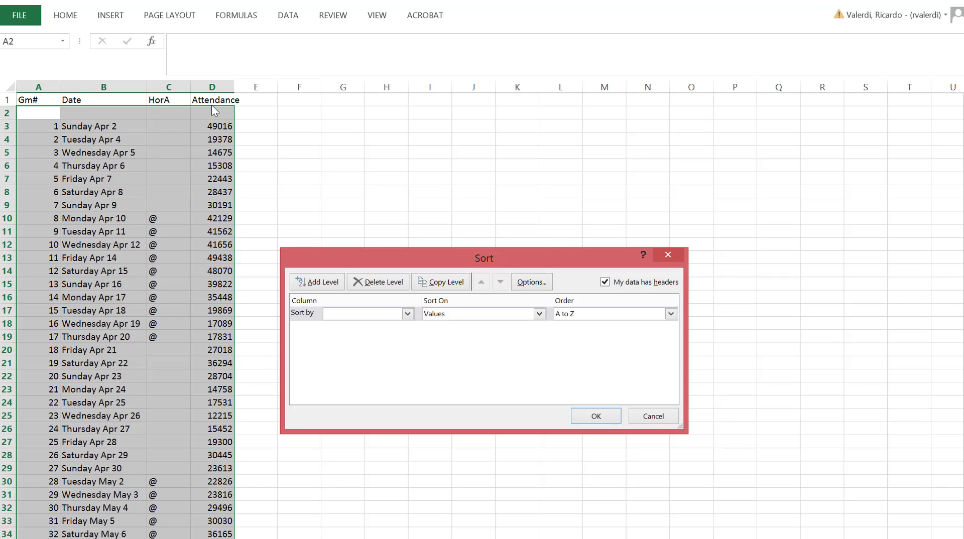
{"action": "left_click", "coordinate": [407, 315]}
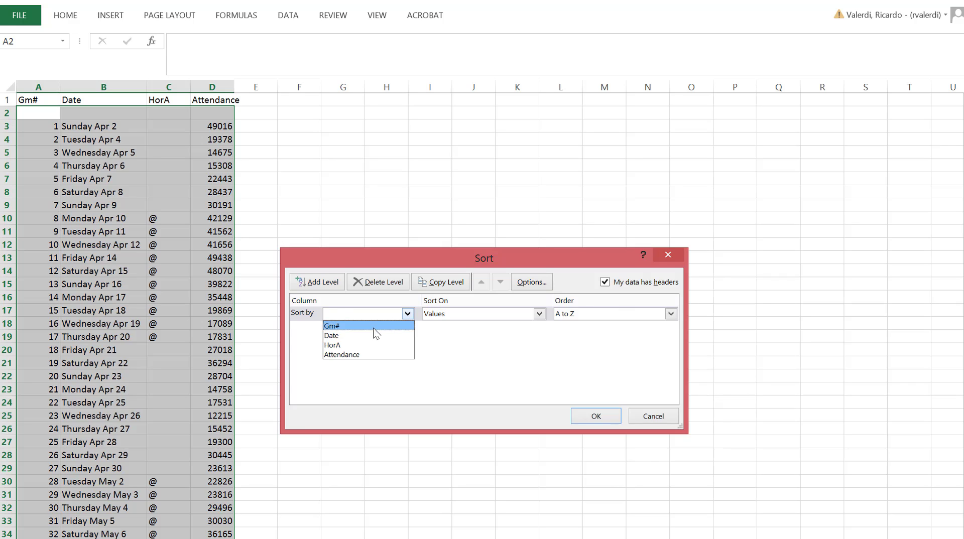
{"action": "left_click", "coordinate": [339, 346]}
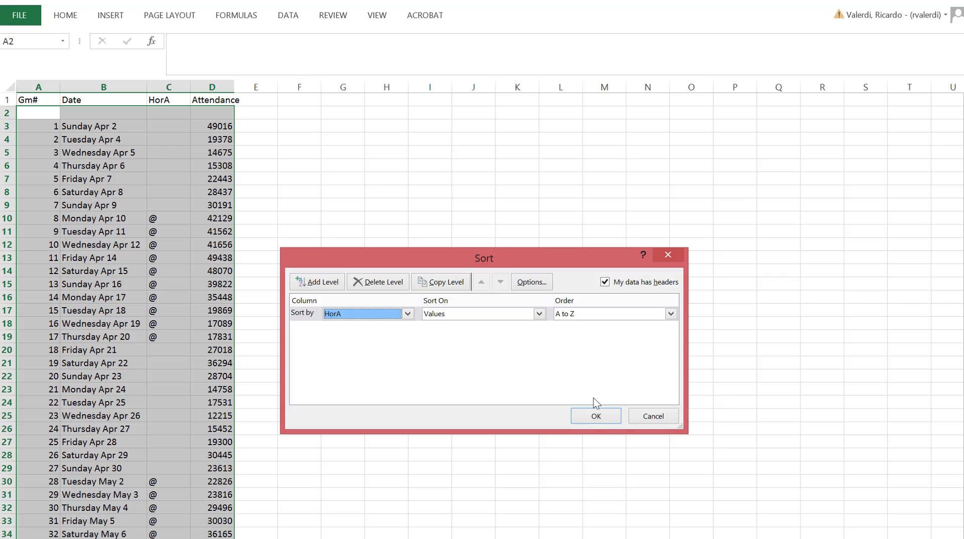
{"action": "left_click", "coordinate": [594, 416]}
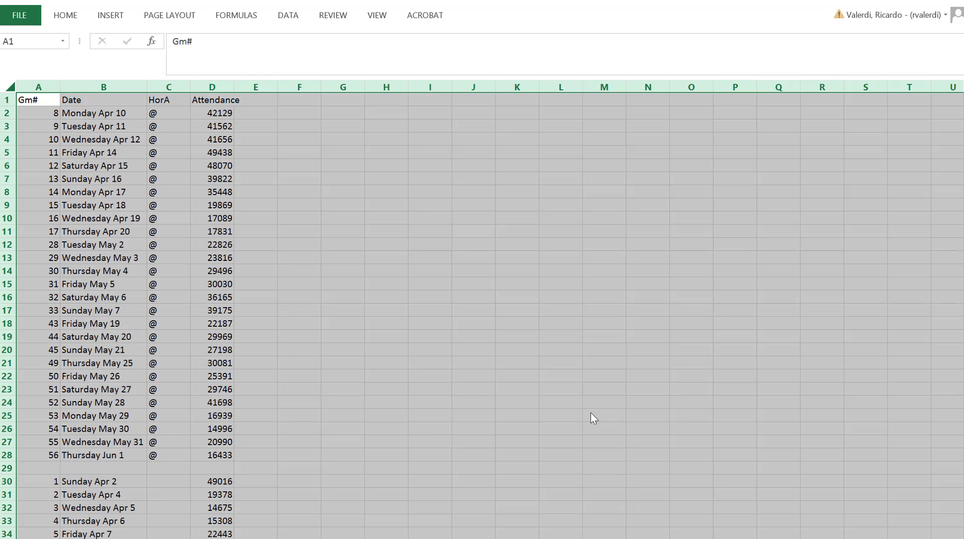
{"action": "left_click", "coordinate": [435, 298]}
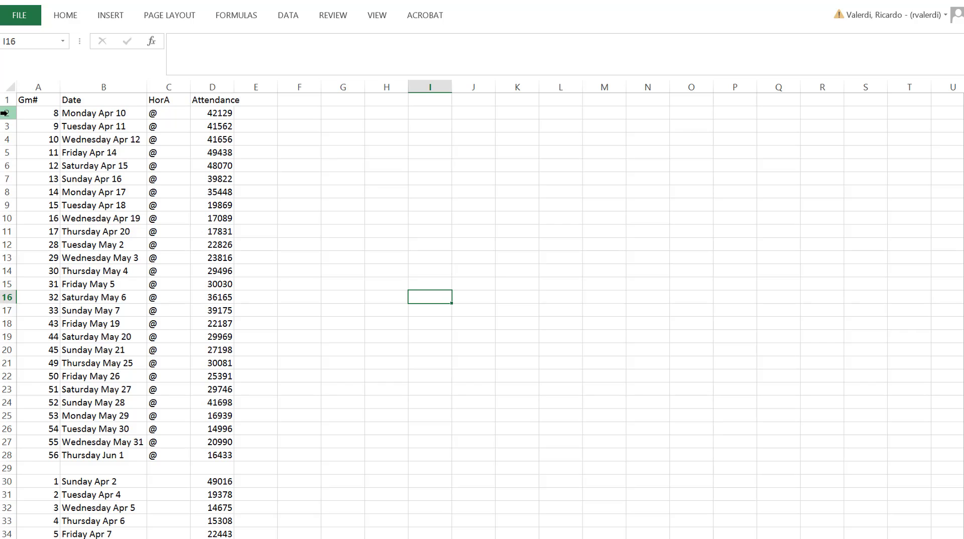
Delete rows 2 through 29, covering the away games marked @ and the blank row, and return to cell A1
{"action": "left_click_drag", "start_coordinate": [5, 113], "coordinate": [58, 468]}
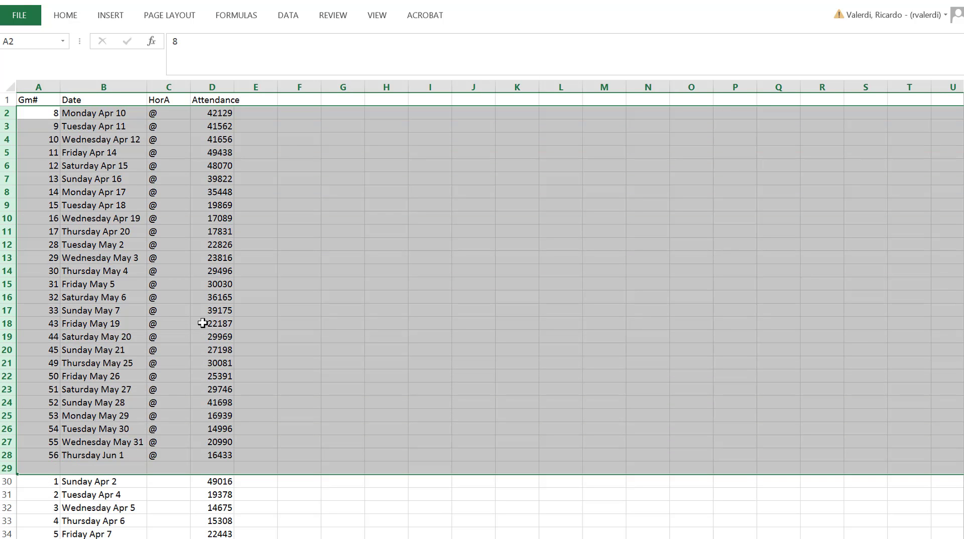
{"action": "right_click", "coordinate": [166, 205]}
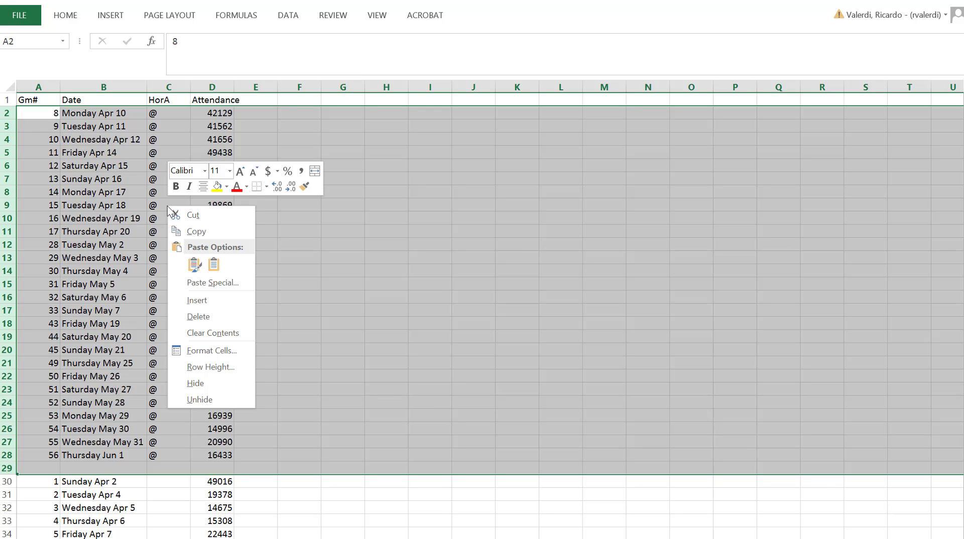
{"action": "left_click", "coordinate": [210, 316]}
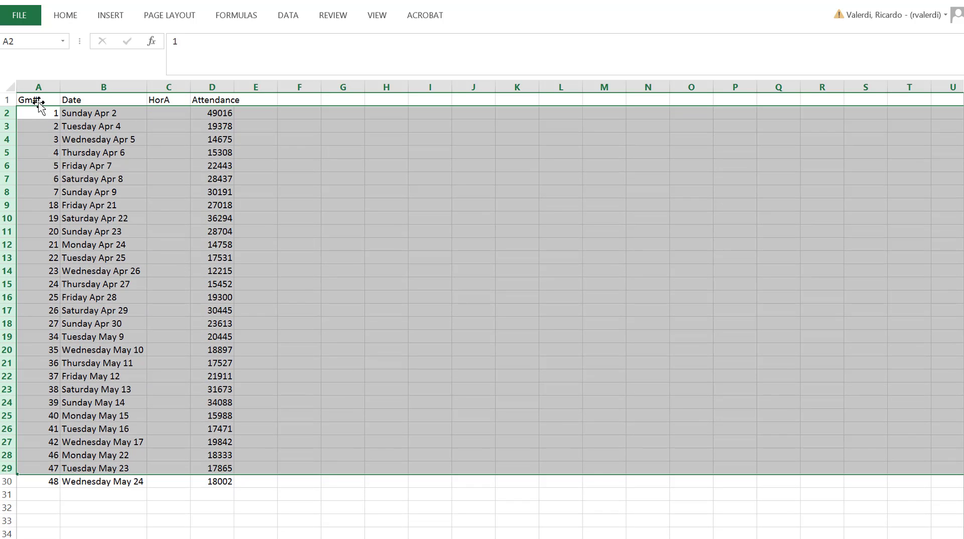
{"action": "left_click", "coordinate": [38, 99]}
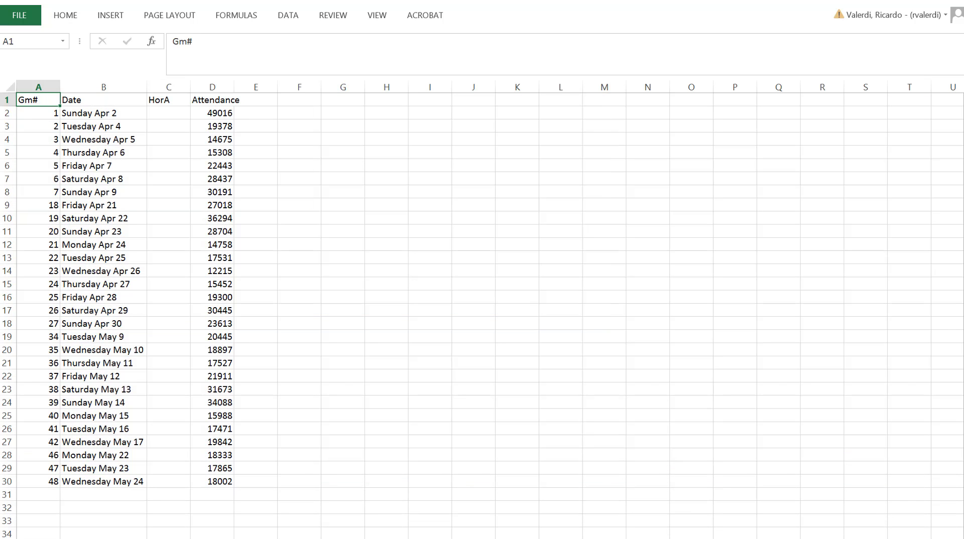
{"action": "scroll", "coordinate": [482, 301], "scroll_direction": "up", "scroll_amount": 1}
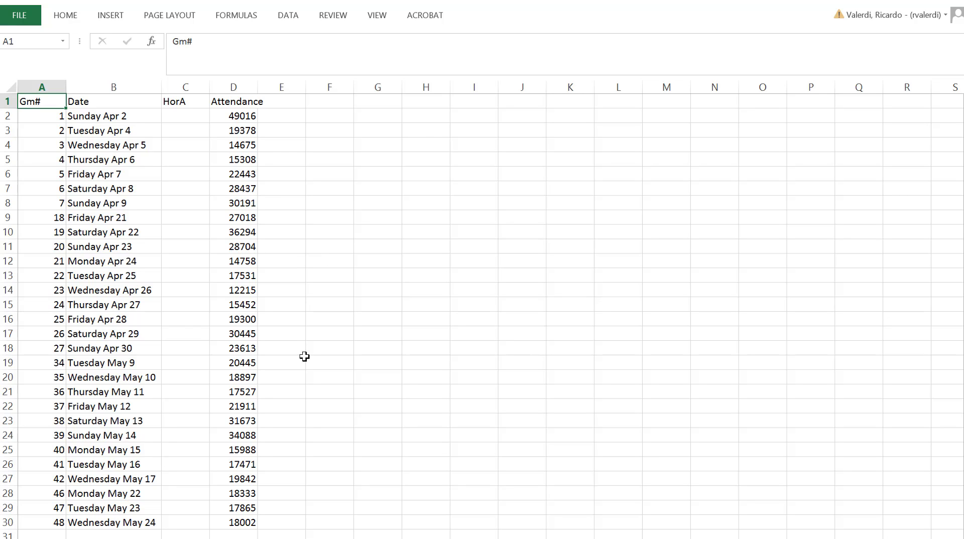
Delete the empty HorA column and fit the Attendance column's width to its contents
{"action": "left_click", "coordinate": [188, 87]}
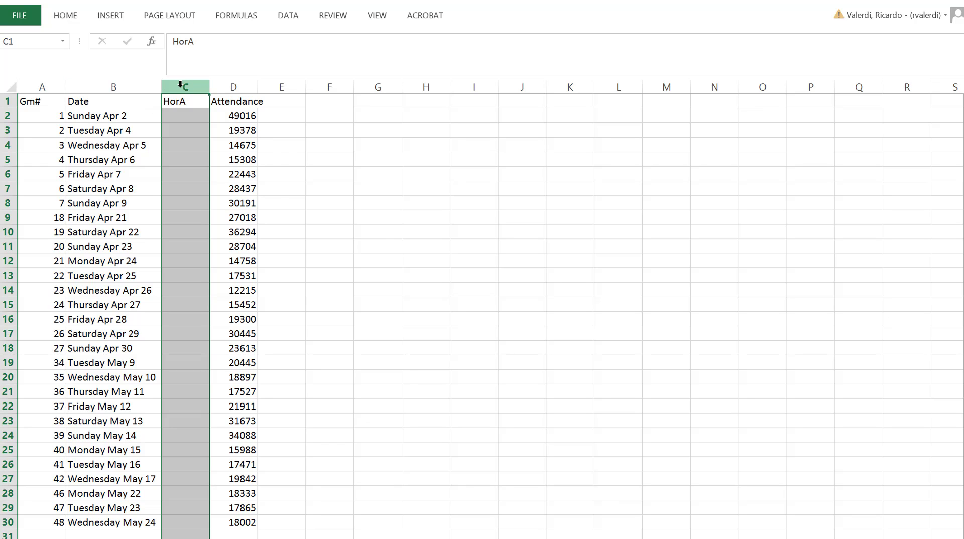
{"action": "right_click", "coordinate": [181, 85]}
{"action": "left_click", "coordinate": [231, 194]}
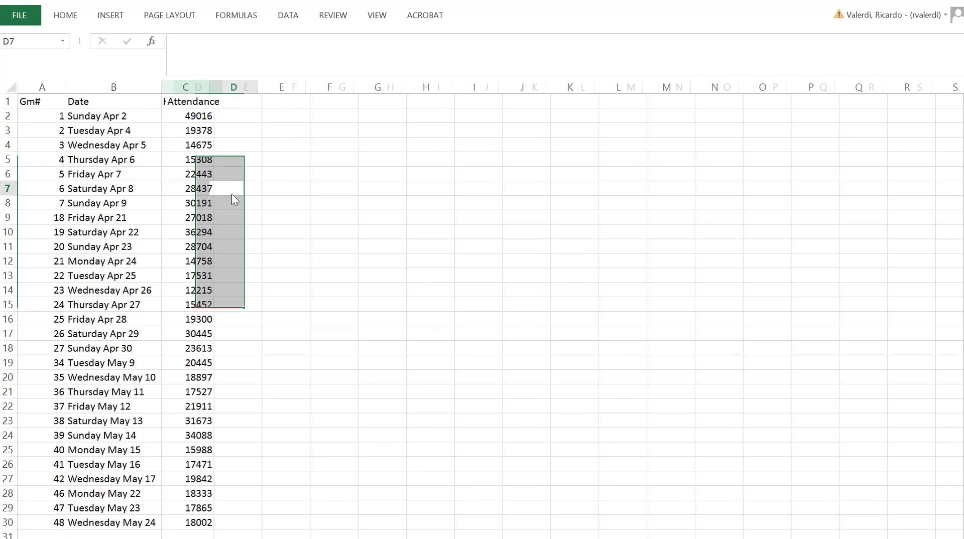
{"action": "left_click", "coordinate": [42, 100]}
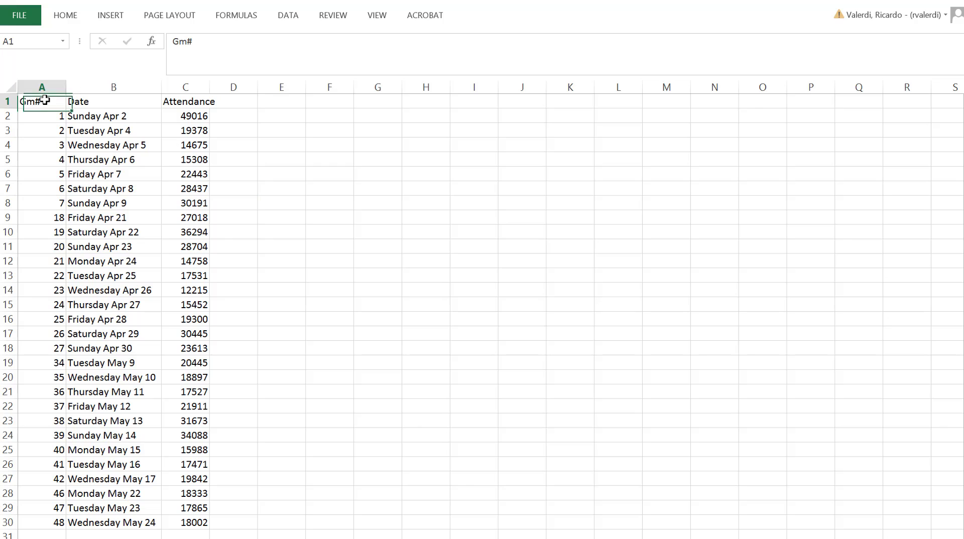
{"action": "double_click", "coordinate": [208, 88]}
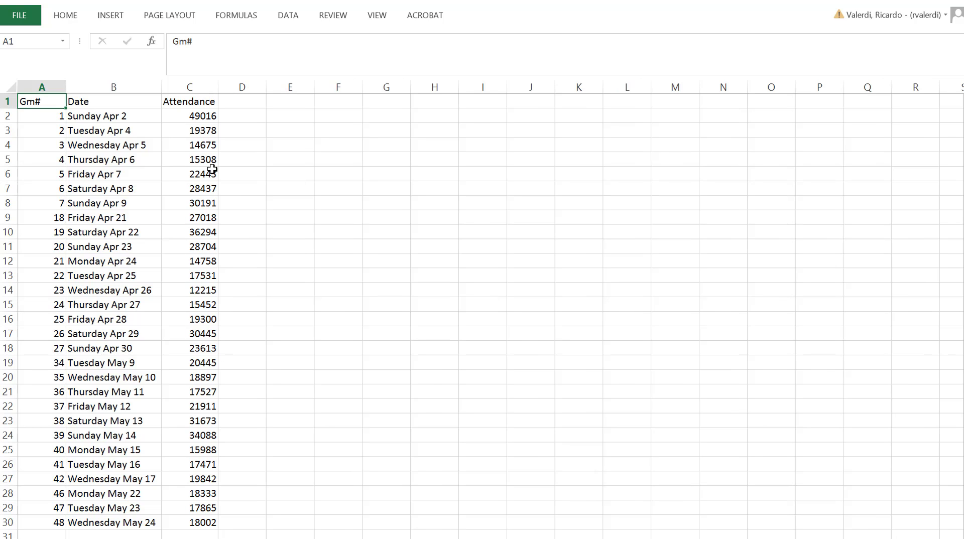
Format the Attendance column in comma style with thousands separators and no decimal places
{"action": "left_click", "coordinate": [205, 86]}
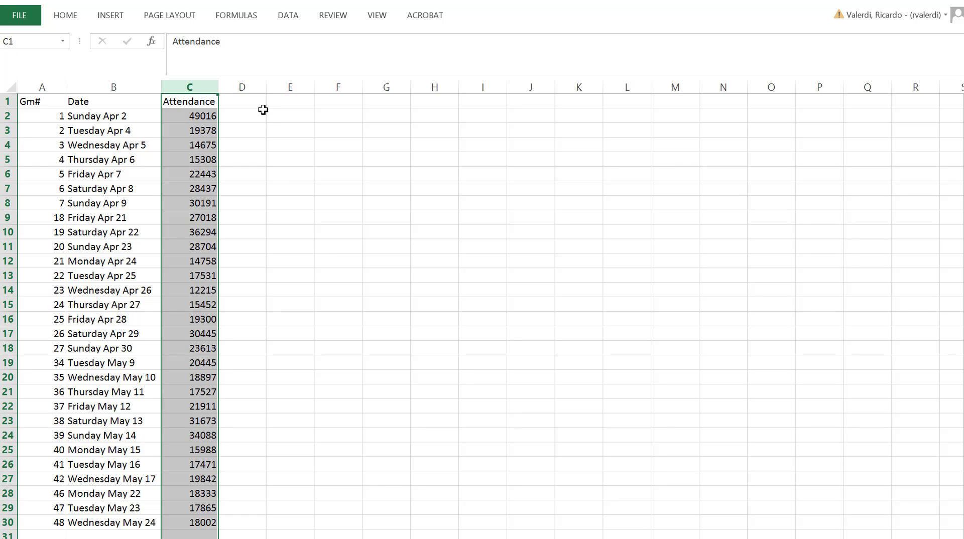
{"action": "left_click", "coordinate": [73, 16]}
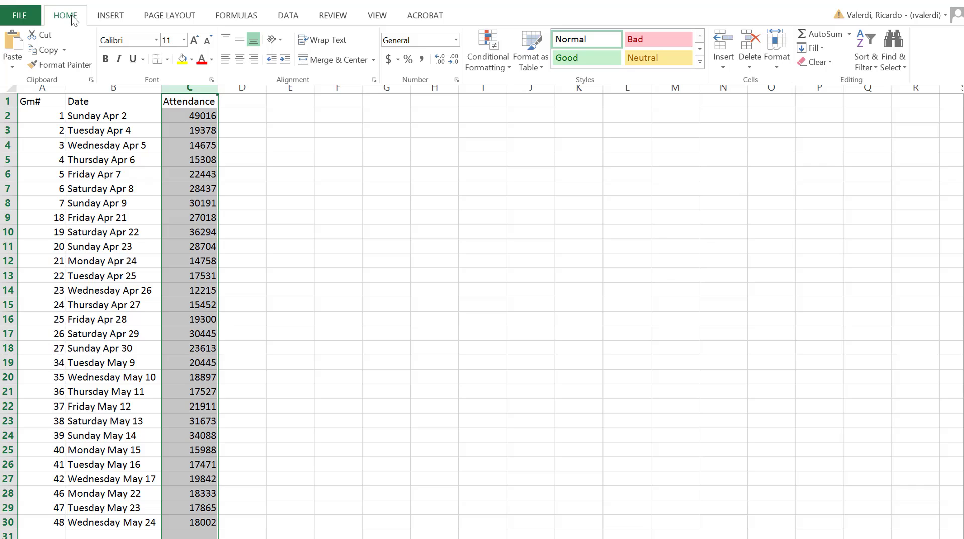
{"action": "left_click", "coordinate": [421, 60]}
{"action": "left_click", "coordinate": [422, 61]}
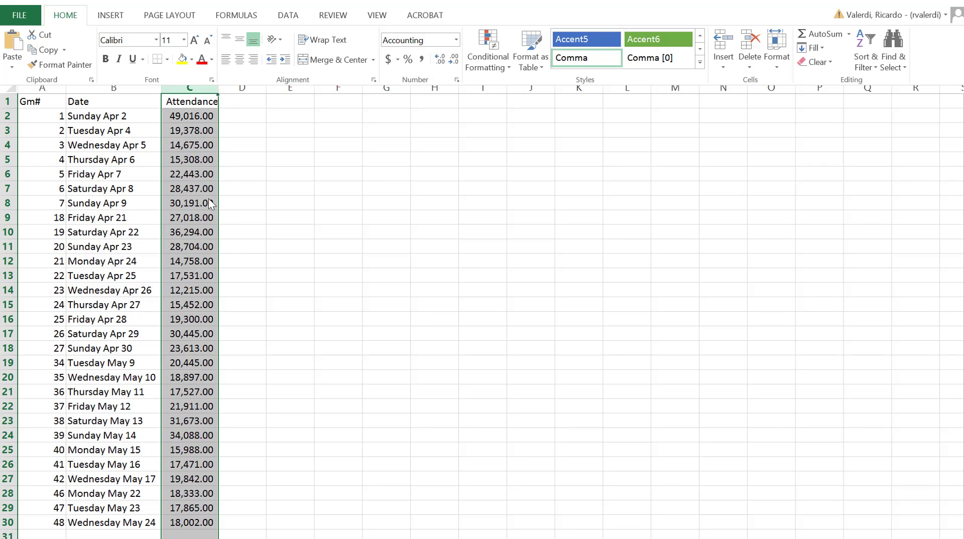
{"action": "left_click", "coordinate": [453, 59]}
{"action": "left_click", "coordinate": [453, 58]}
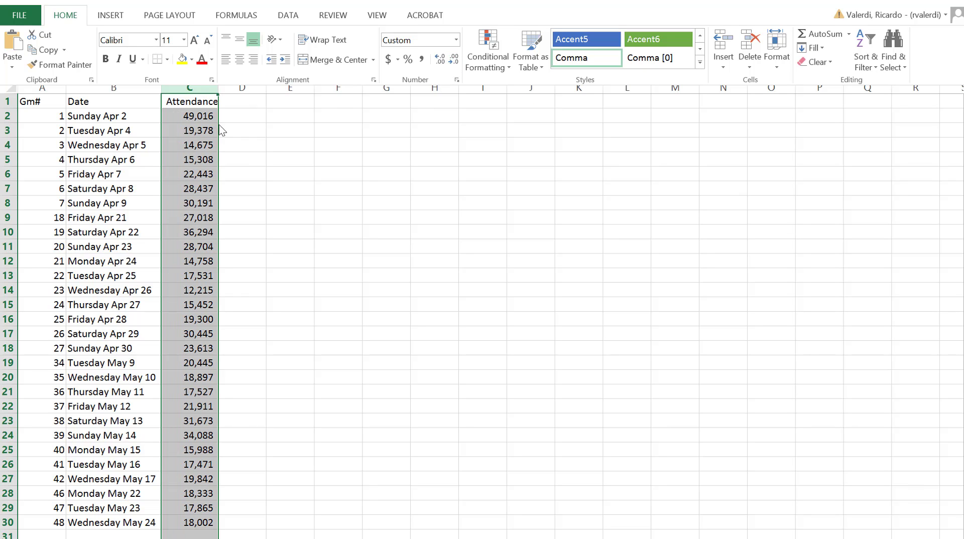
{"action": "key", "text": "ctrl+F1"}
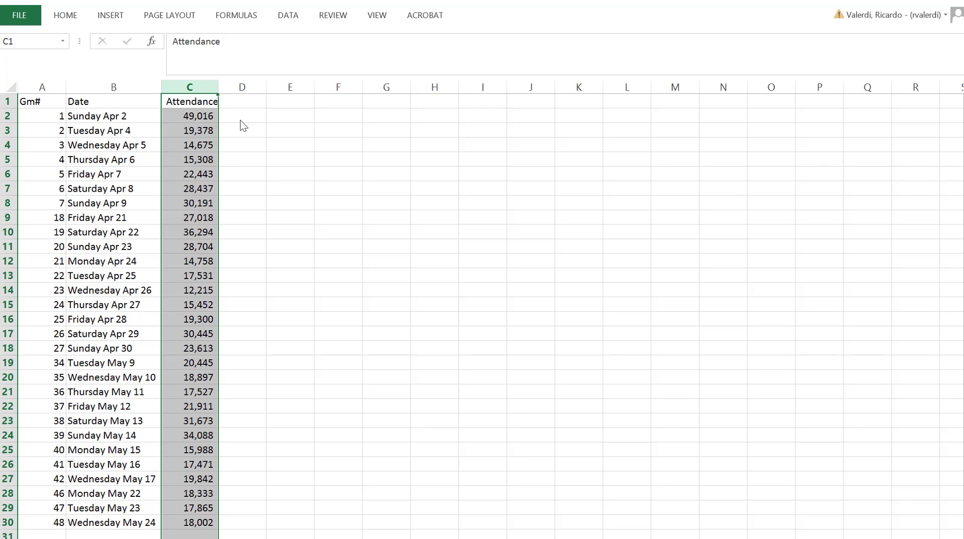
{"action": "left_click", "coordinate": [197, 102]}
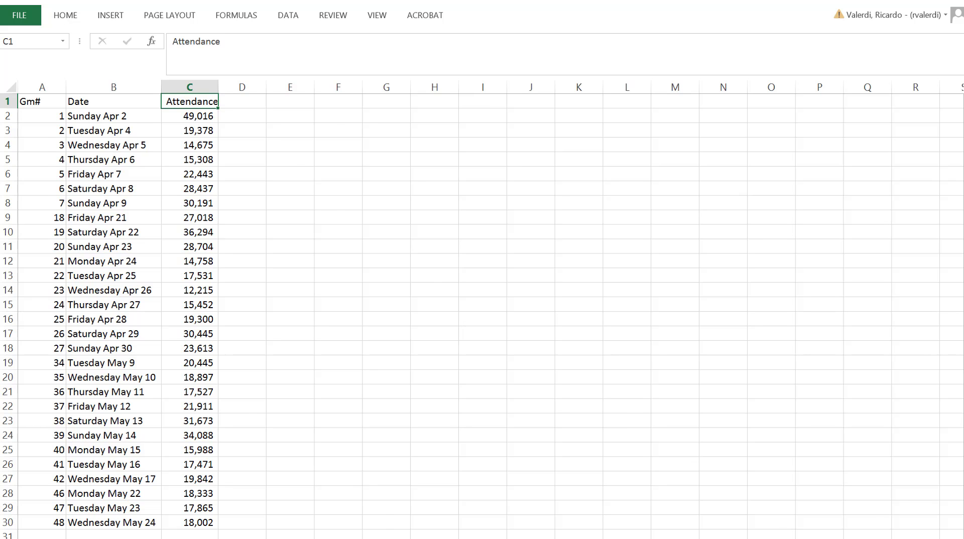
Enter the labels Average, Min, Max and Standard deviation in cells B32 to B35
{"action": "scroll", "coordinate": [481, 309], "scroll_direction": "down", "scroll_amount": 1, "text": "ctrl"}
{"action": "scroll", "coordinate": [156, 487], "scroll_direction": "down", "scroll_amount": 2, "text": "ctrl"}
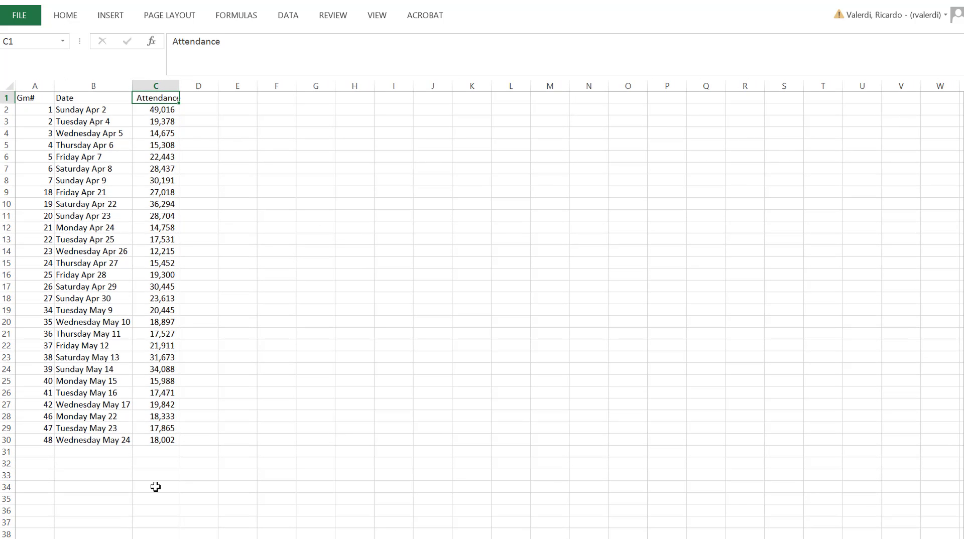
{"action": "left_click", "coordinate": [102, 464]}
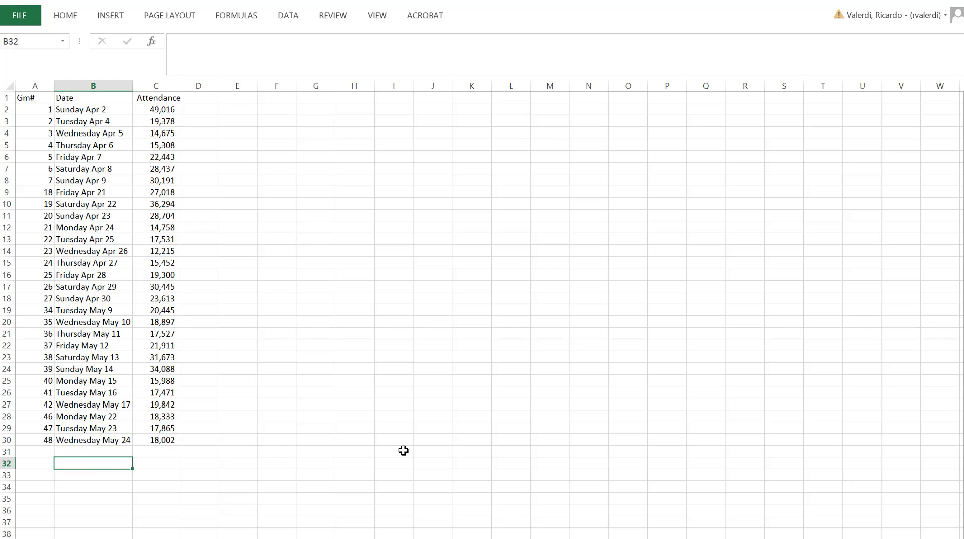
{"action": "type", "text": "Average"}
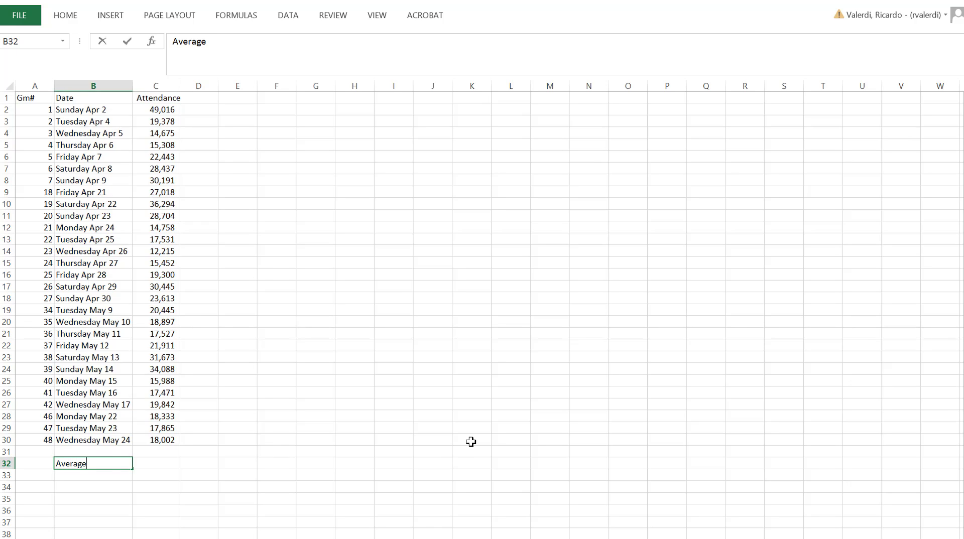
{"action": "key", "text": "Return"}
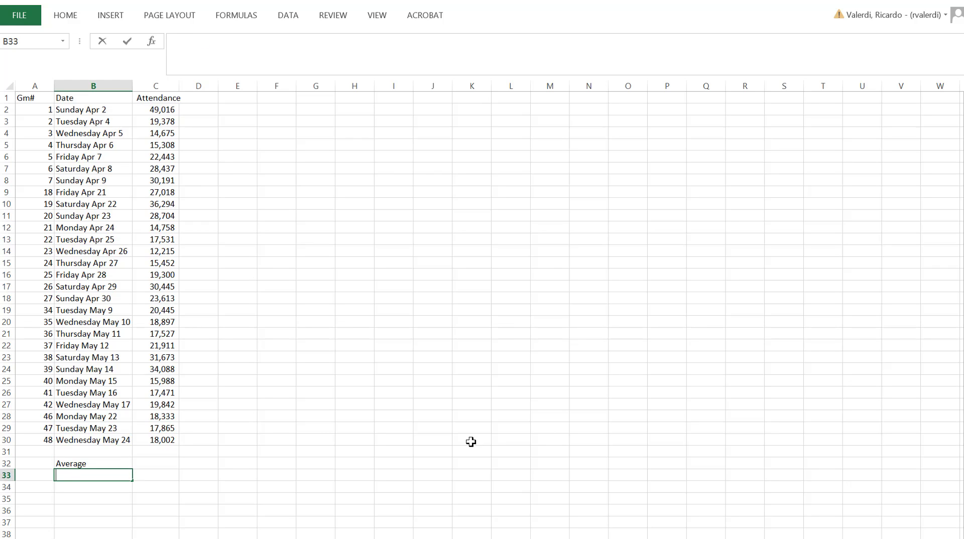
{"action": "type", "text": "Min"}
{"action": "key", "text": "Return"}
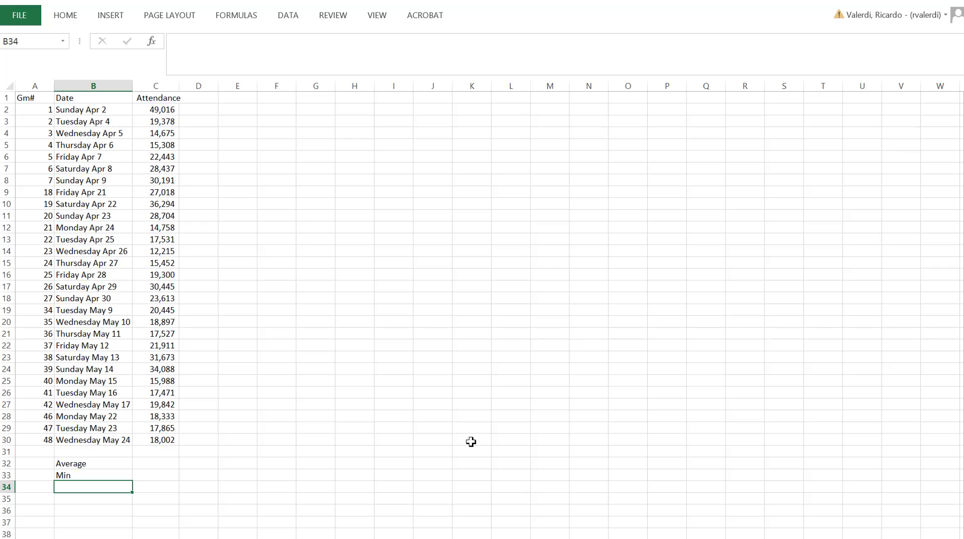
{"action": "type", "text": "Max"}
{"action": "key", "text": "Return"}
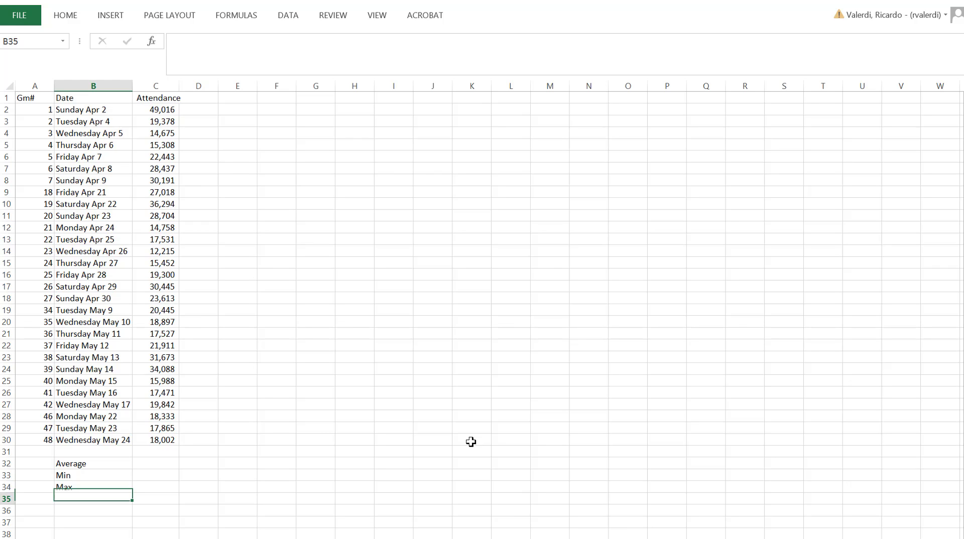
{"action": "type", "text": "St"}
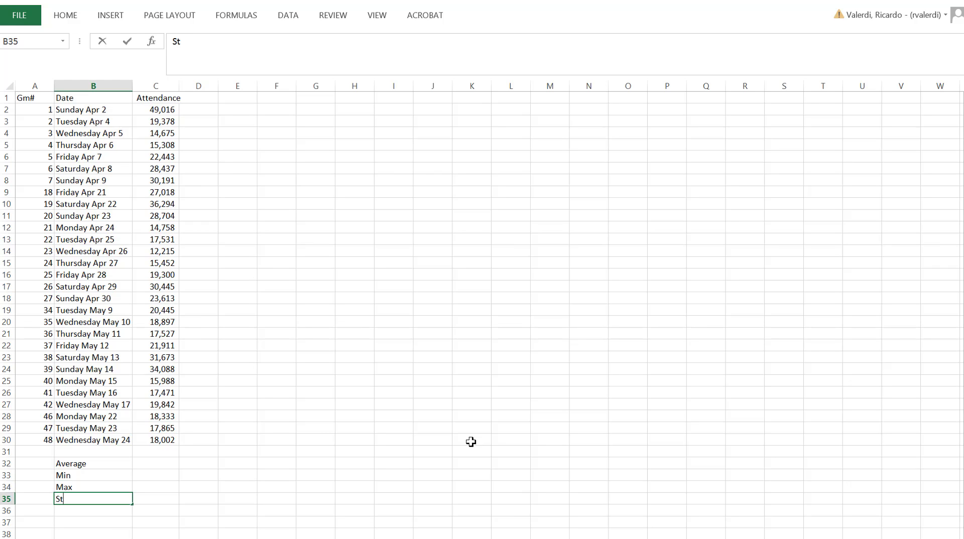
{"action": "type", "text": "andard deviation"}
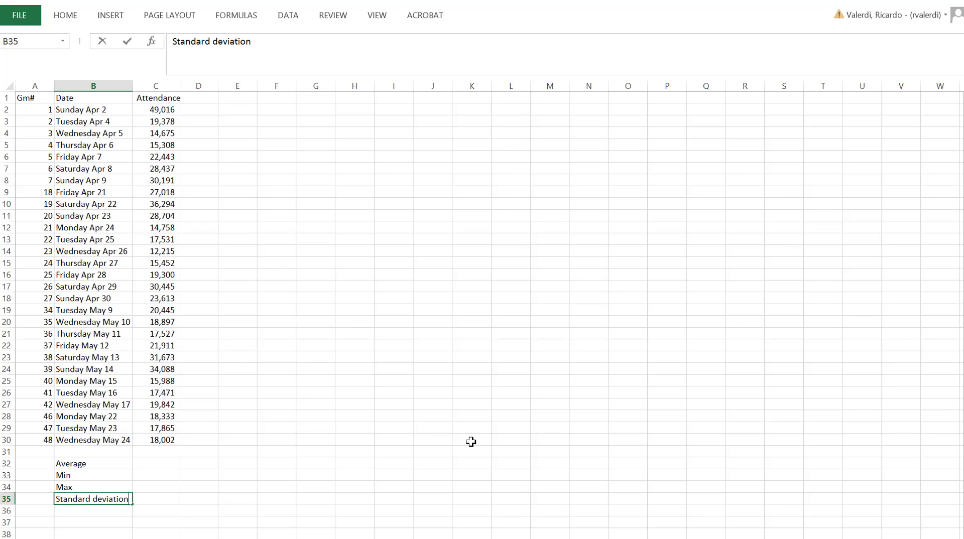
{"action": "key", "text": "Tab"}
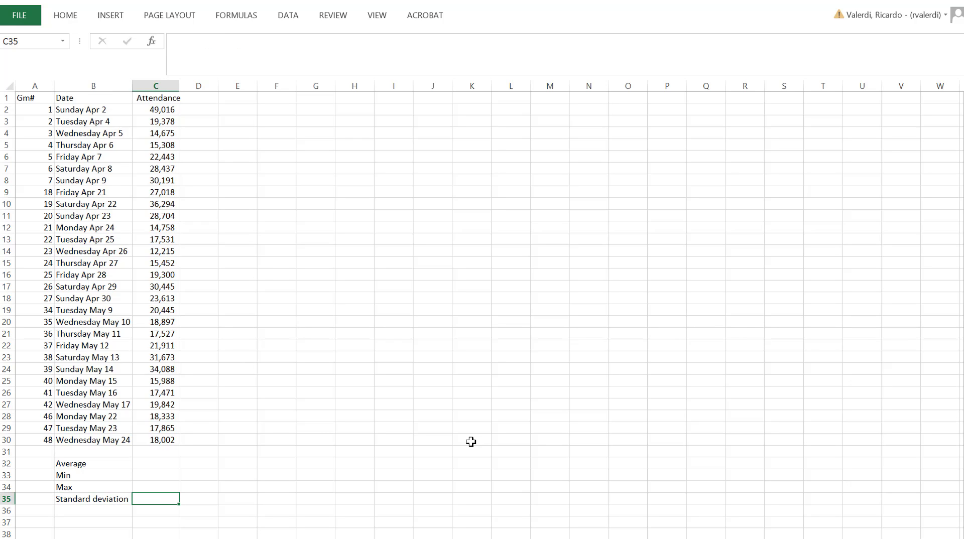
Calculate the average attendance in cell C32 with AVERAGE over the range C2:C30
{"action": "key", "text": "Up"}
{"action": "key", "text": "Up"}
{"action": "key", "text": "Up"}
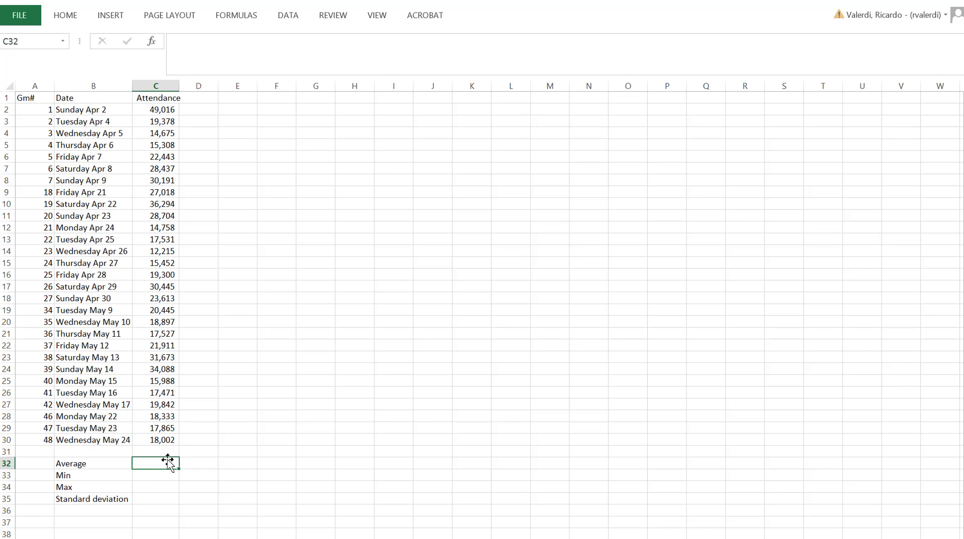
{"action": "left_click", "coordinate": [239, 15]}
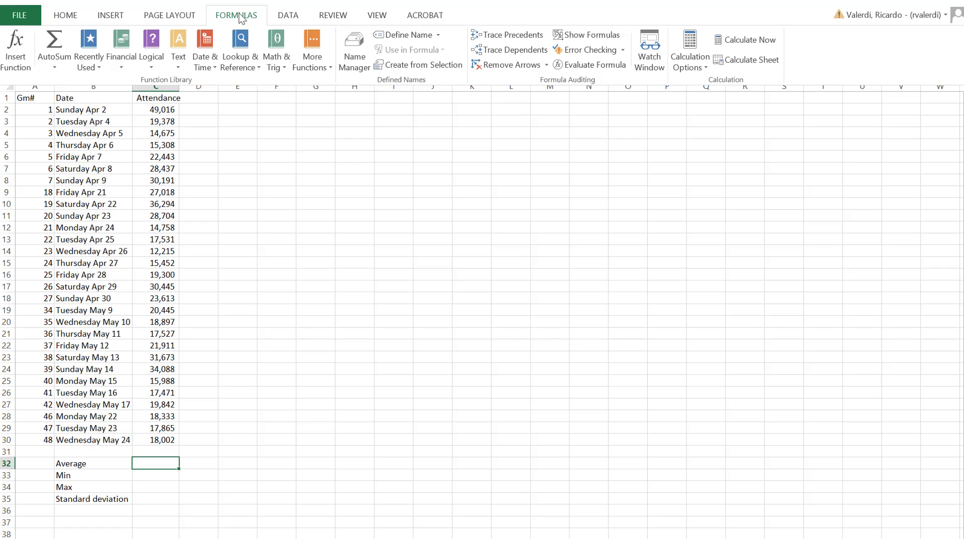
{"action": "left_click", "coordinate": [62, 70]}
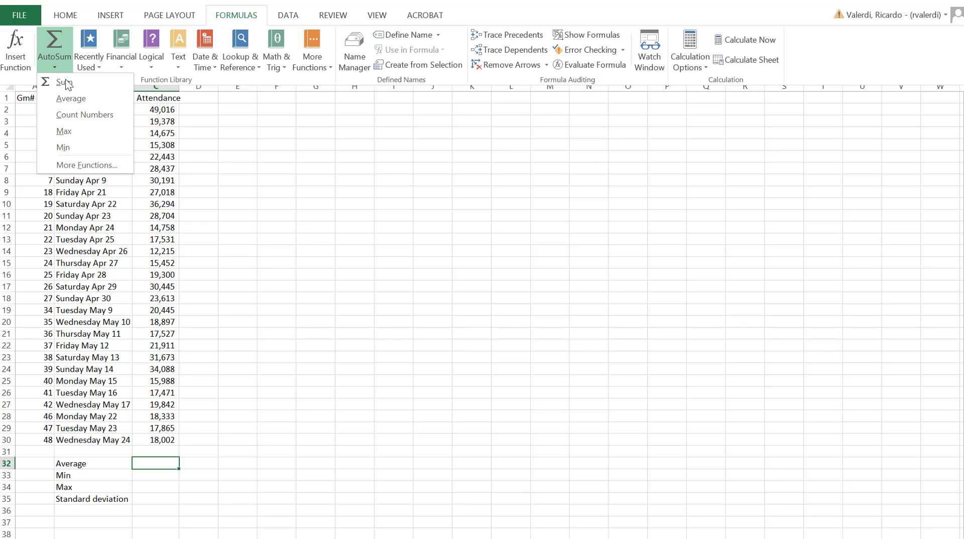
{"action": "left_click", "coordinate": [86, 101]}
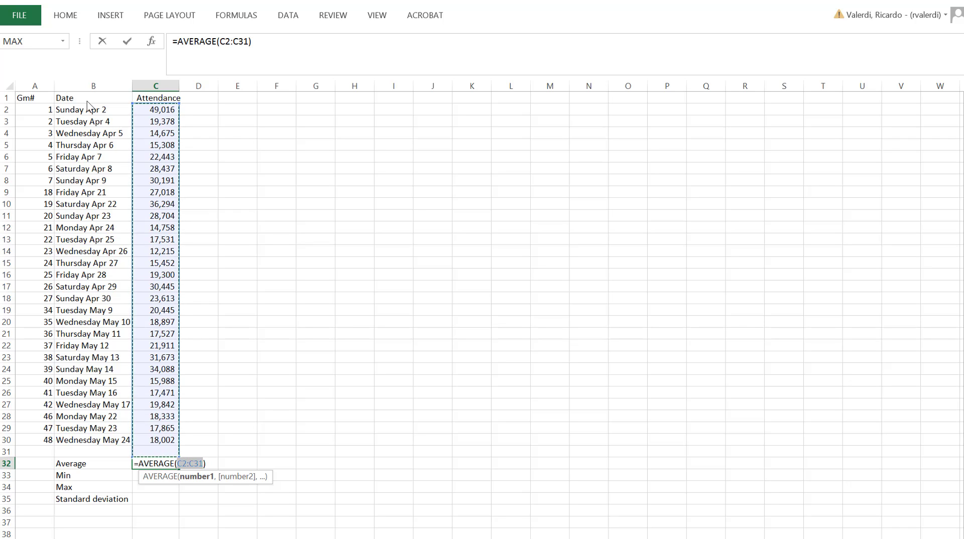
{"action": "left_click", "coordinate": [203, 450]}
{"action": "left_click", "coordinate": [166, 439]}
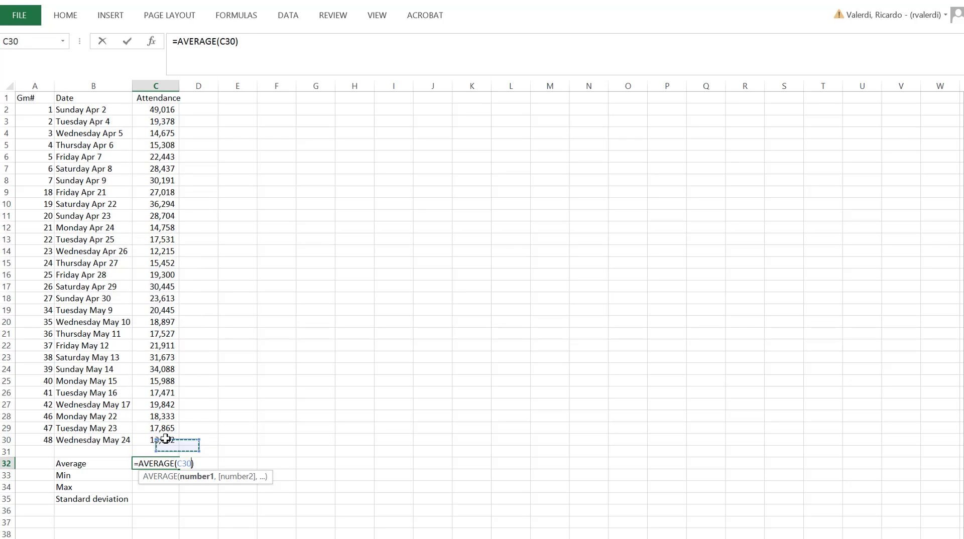
{"action": "left_click_drag", "start_coordinate": [179, 430], "coordinate": [173, 106]}
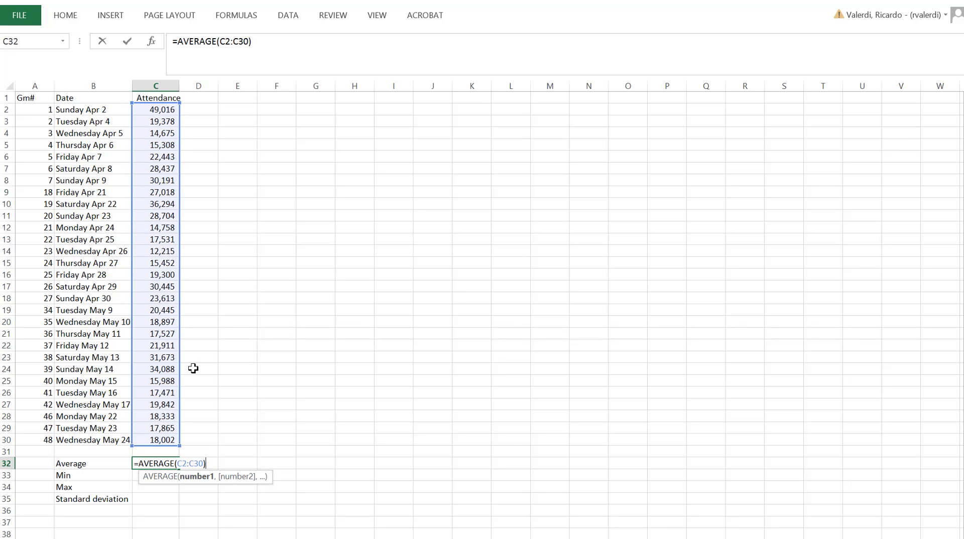
{"action": "key", "text": "ctrl+Return"}
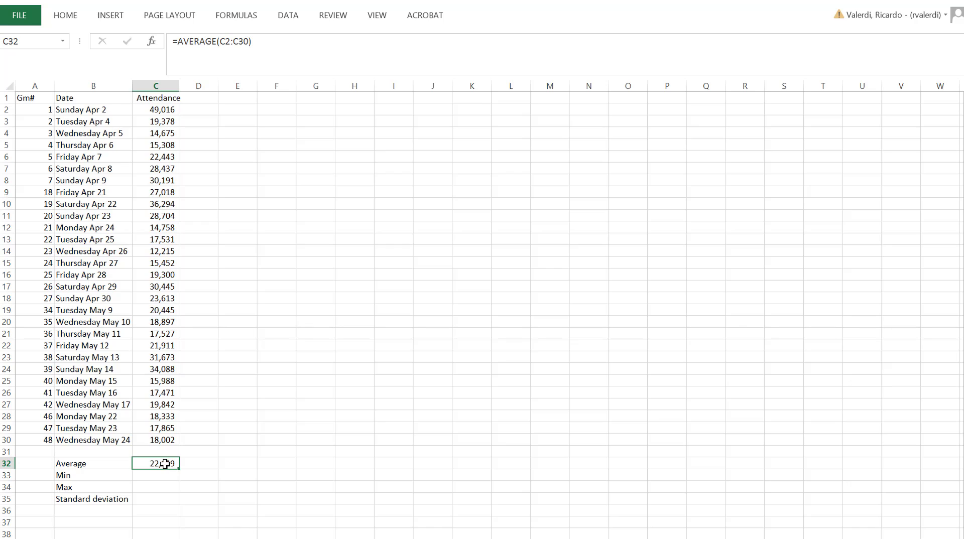
Clear the range inside C32's AVERAGE formula and re-enter it manually as C2:C30
{"action": "double_click", "coordinate": [165, 463]}
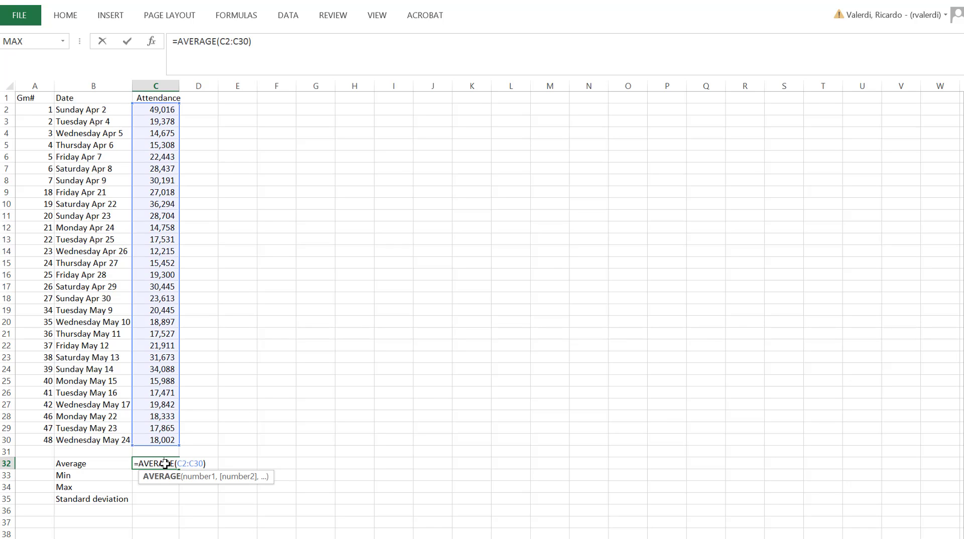
{"action": "left_click", "coordinate": [222, 43]}
{"action": "key", "text": "Delete"}
{"action": "key", "text": "Delete"}
{"action": "key", "text": "Delete"}
{"action": "key", "text": "Delete"}
{"action": "key", "text": "Delete"}
{"action": "key", "text": "Delete"}
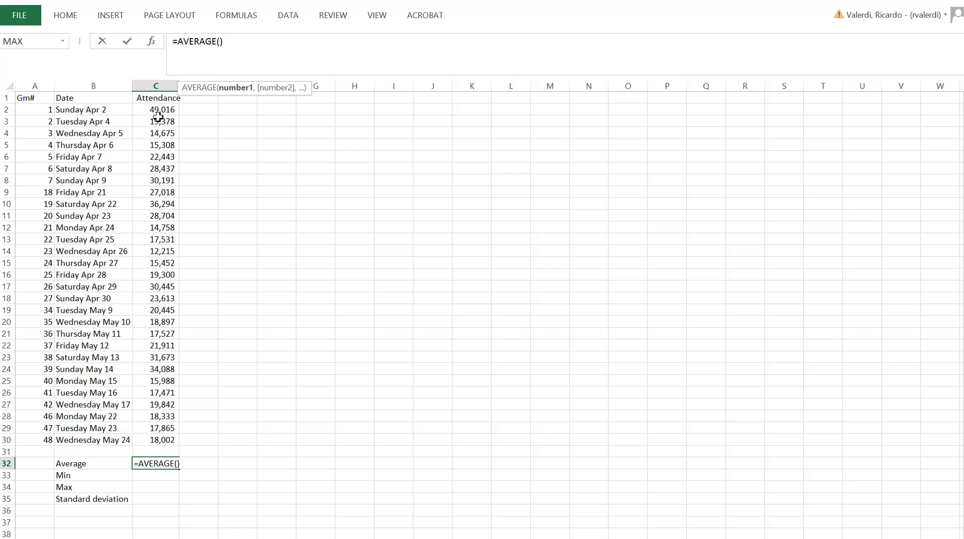
{"action": "type", "text": "C2"}
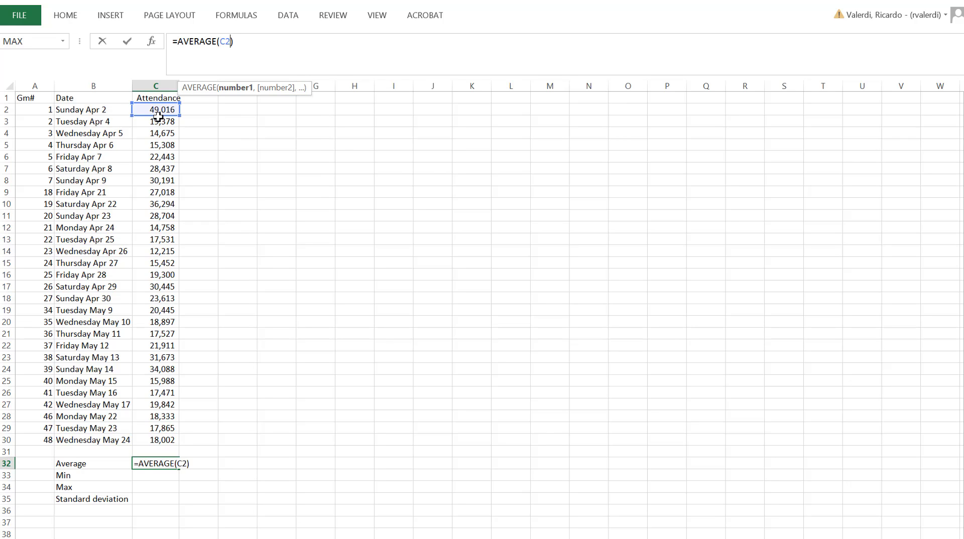
{"action": "type", "text": ":C"}
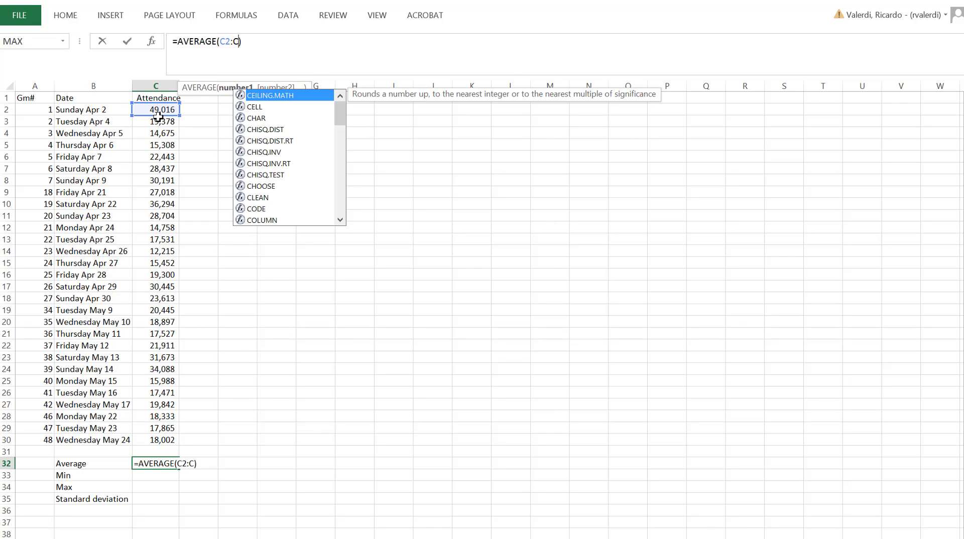
{"action": "type", "text": "30"}
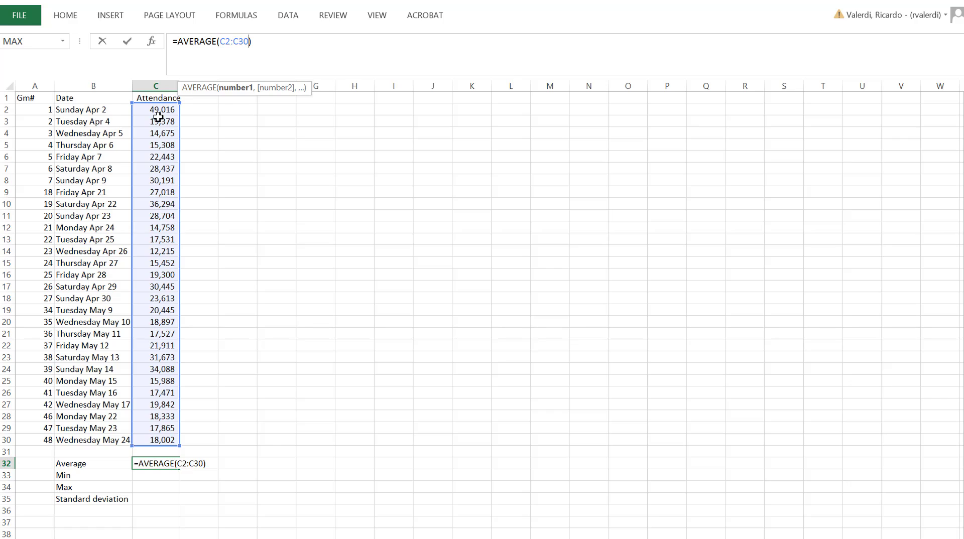
{"action": "key", "text": "Return"}
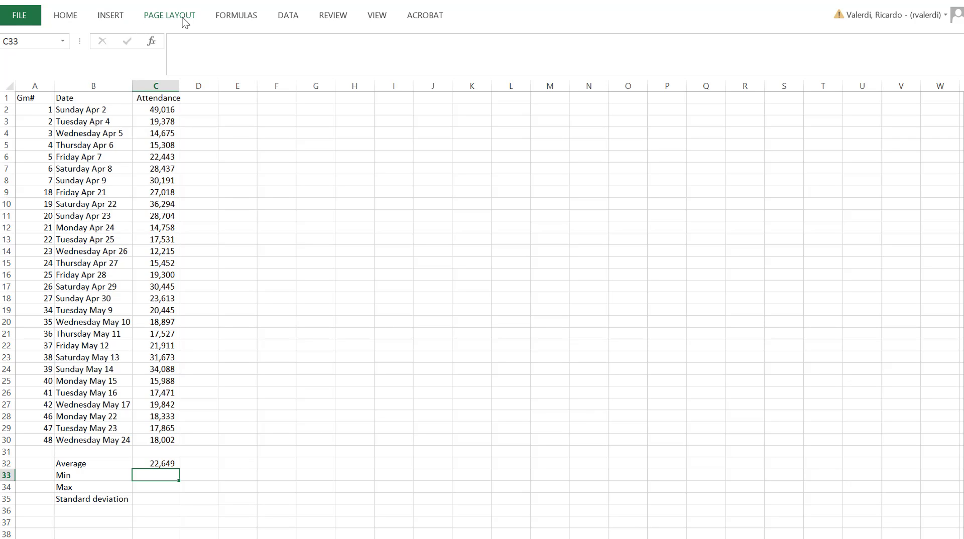
{"action": "left_click", "coordinate": [240, 17]}
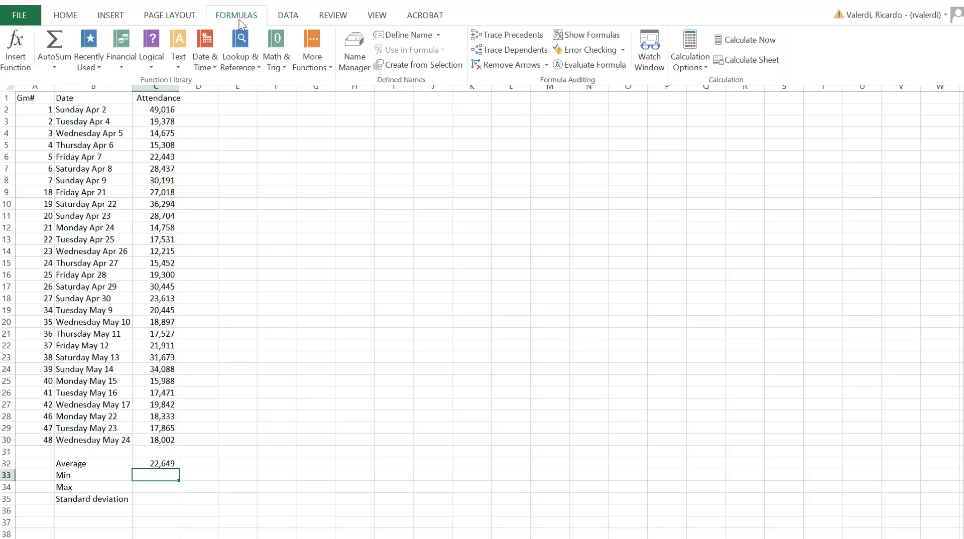
{"action": "left_click", "coordinate": [55, 49]}
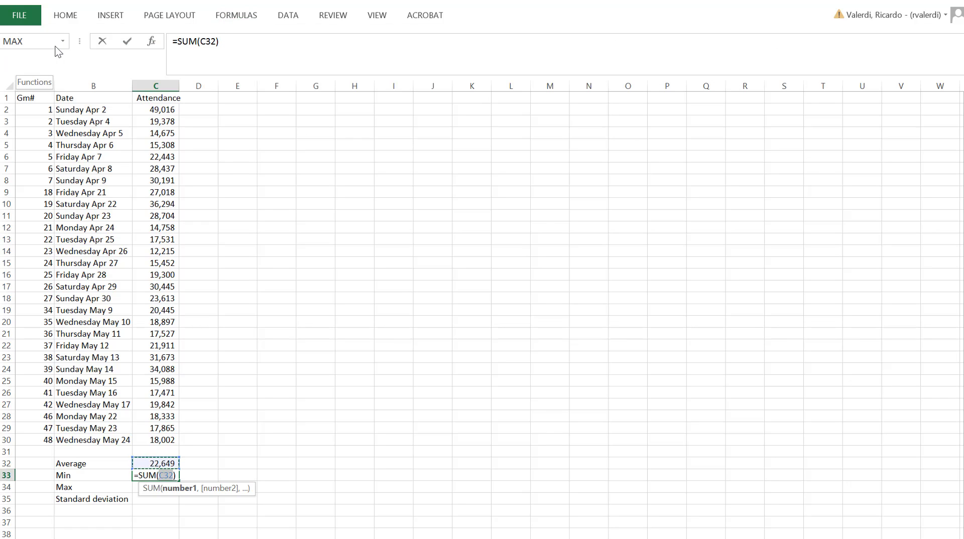
{"action": "left_click", "coordinate": [251, 15]}
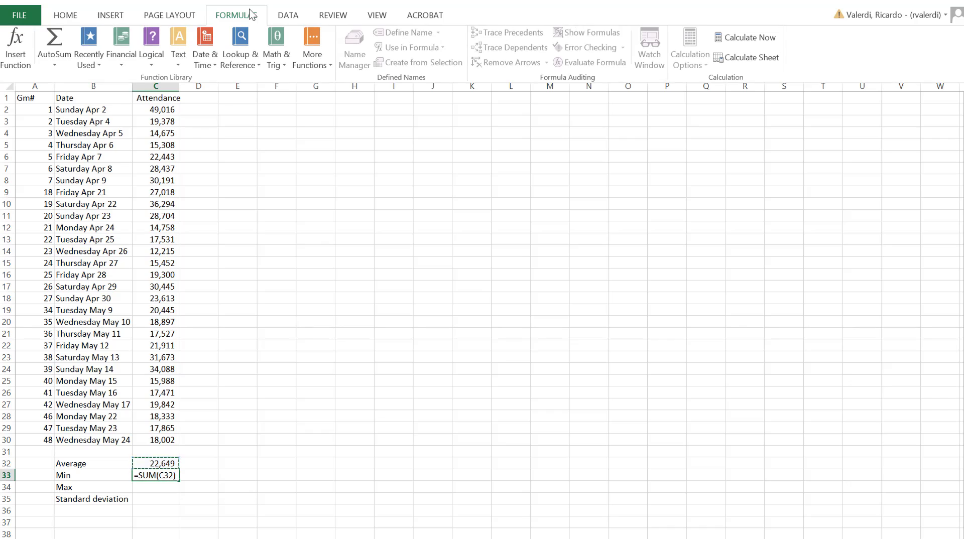
{"action": "left_click", "coordinate": [55, 66]}
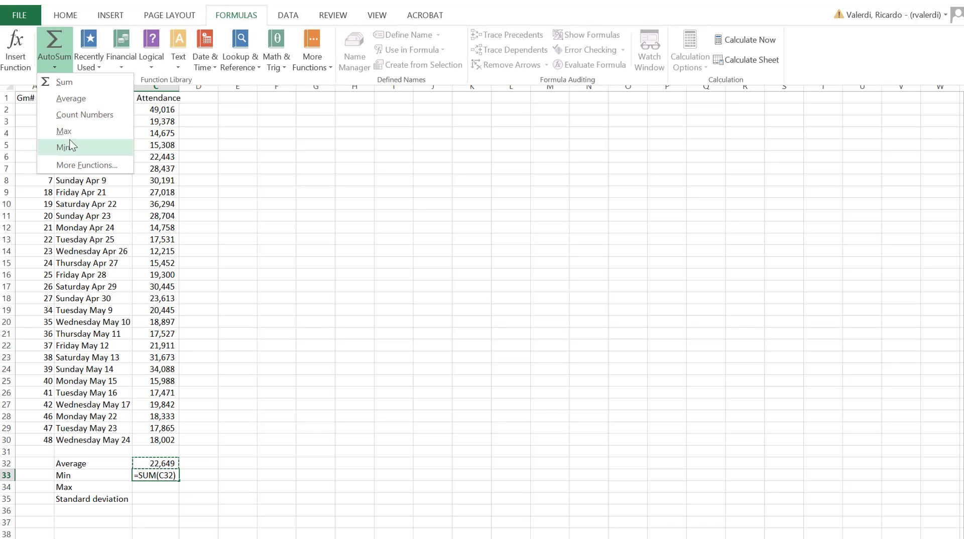
{"action": "left_click", "coordinate": [92, 168]}
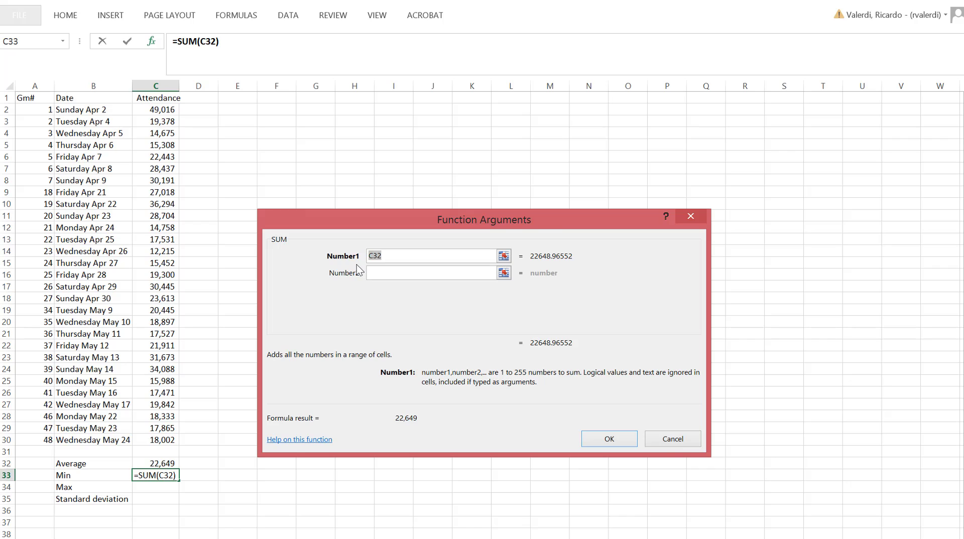
{"action": "left_click", "coordinate": [671, 444]}
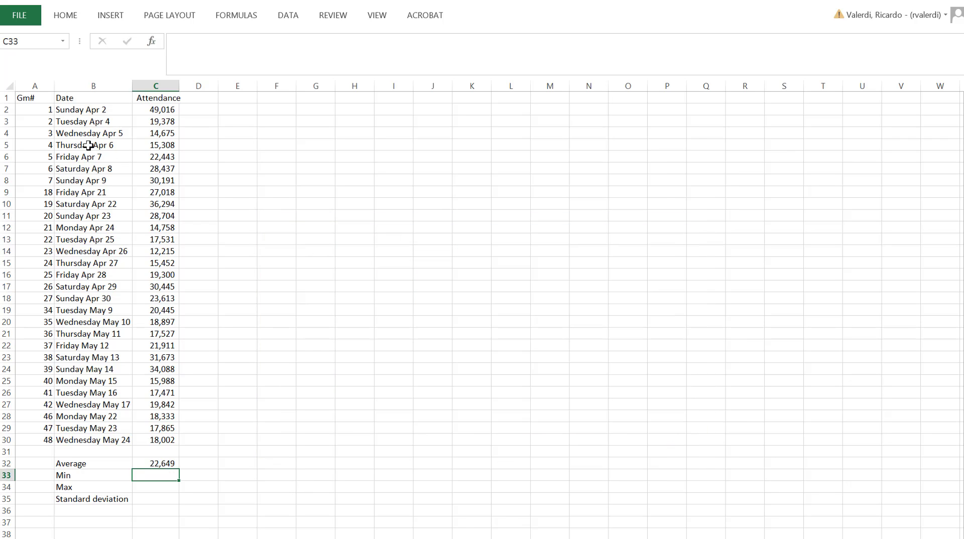
Calculate the minimum attendance in cell C33 by finding the MIN function and applying it to the range C2:C30
{"action": "left_click", "coordinate": [251, 17]}
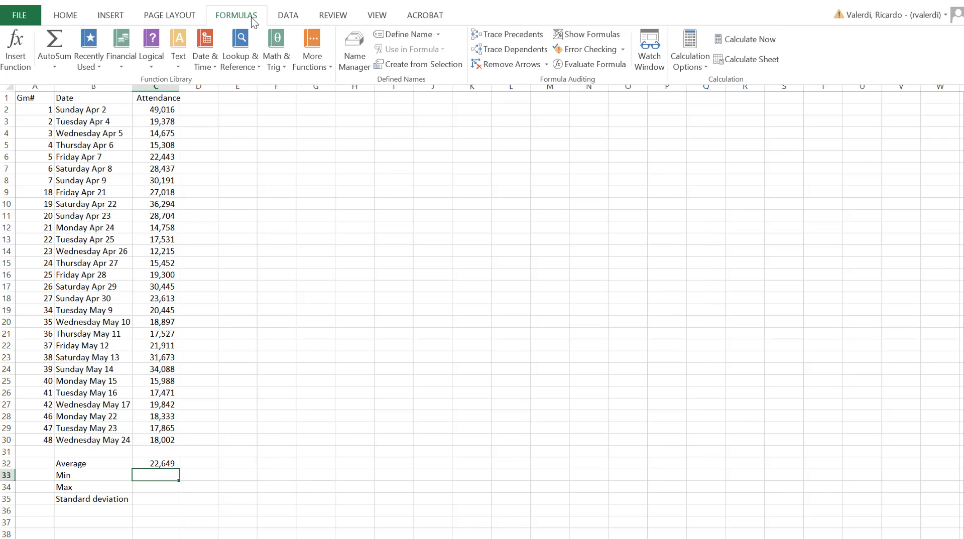
{"action": "left_click", "coordinate": [54, 65]}
{"action": "left_click", "coordinate": [86, 165]}
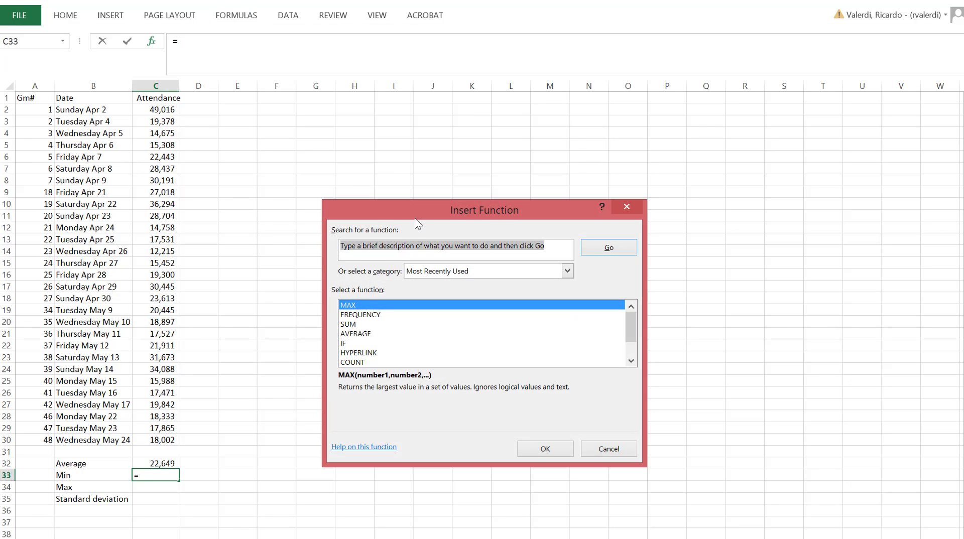
{"action": "left_click_drag", "start_coordinate": [384, 210], "coordinate": [326, 150]}
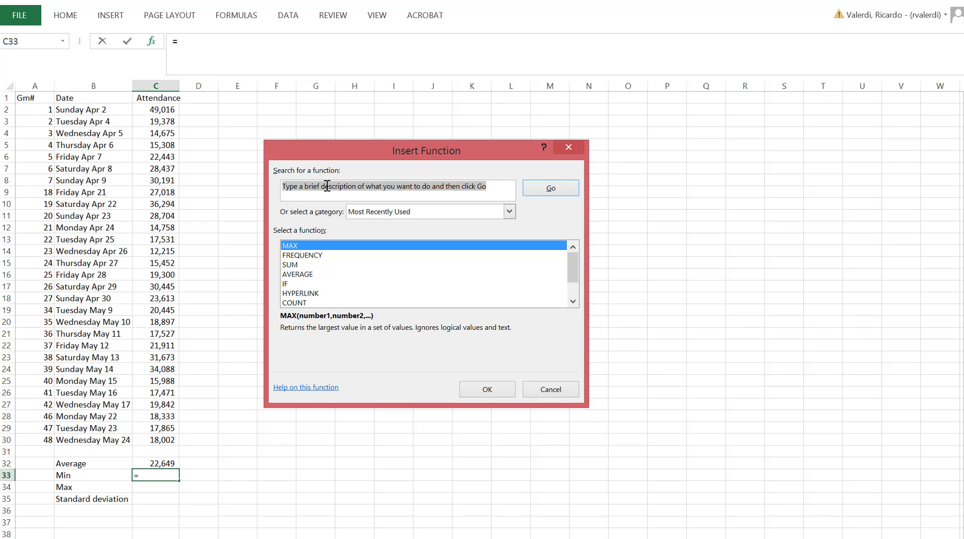
{"action": "type", "text": "min"}
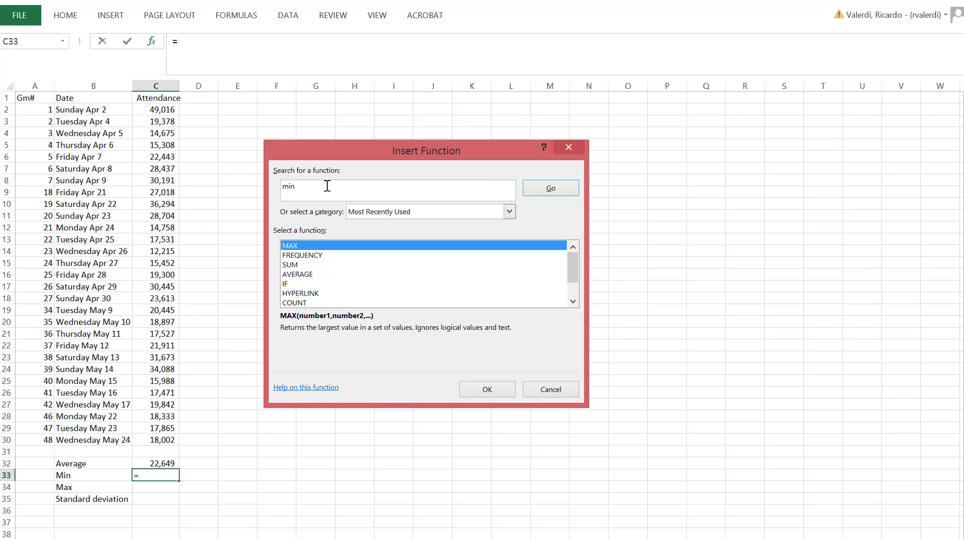
{"action": "key", "text": "Return"}
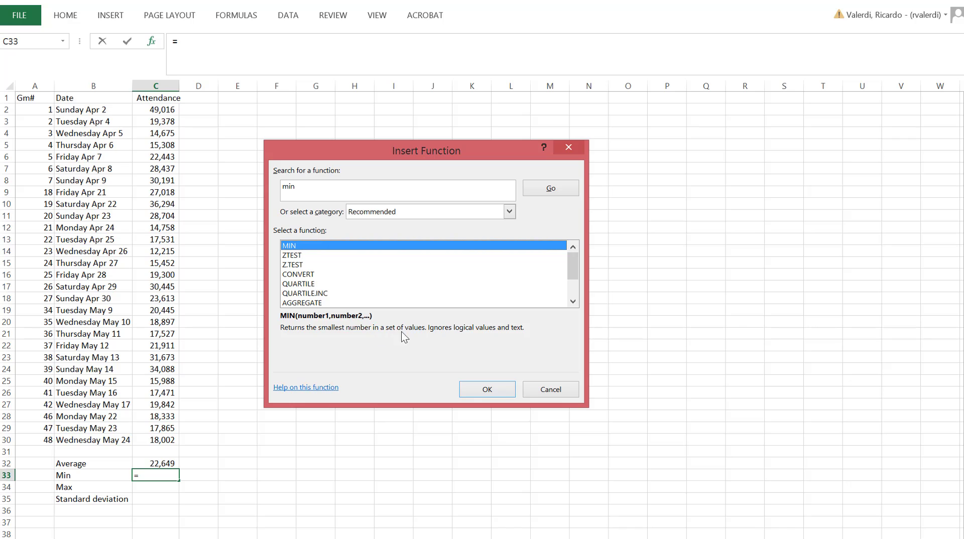
{"action": "left_click", "coordinate": [488, 389]}
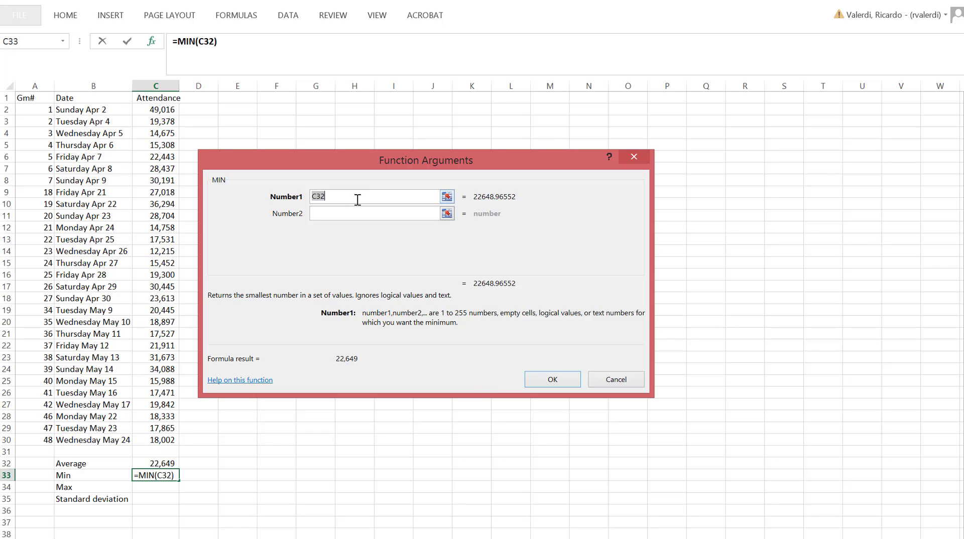
{"action": "type", "text": "C"}
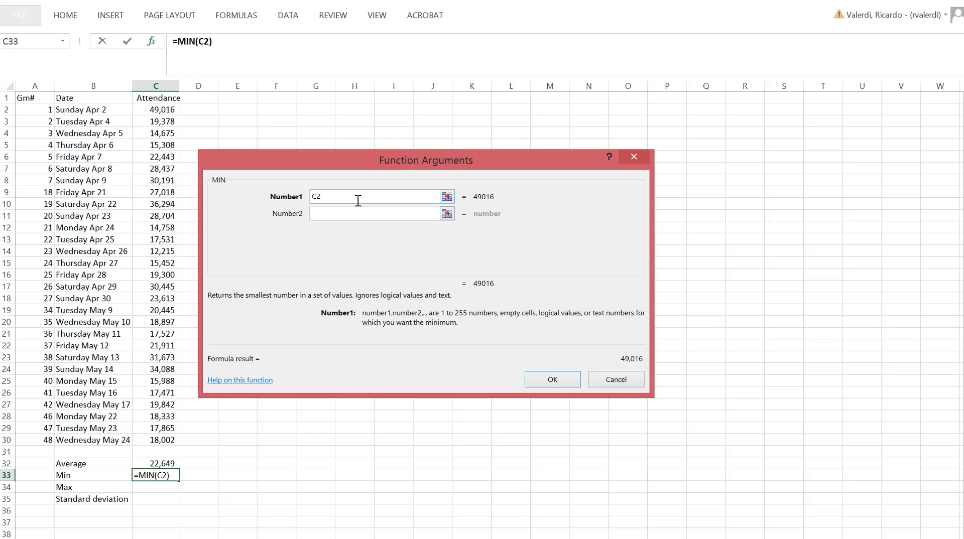
{"action": "type", "text": ":C30"}
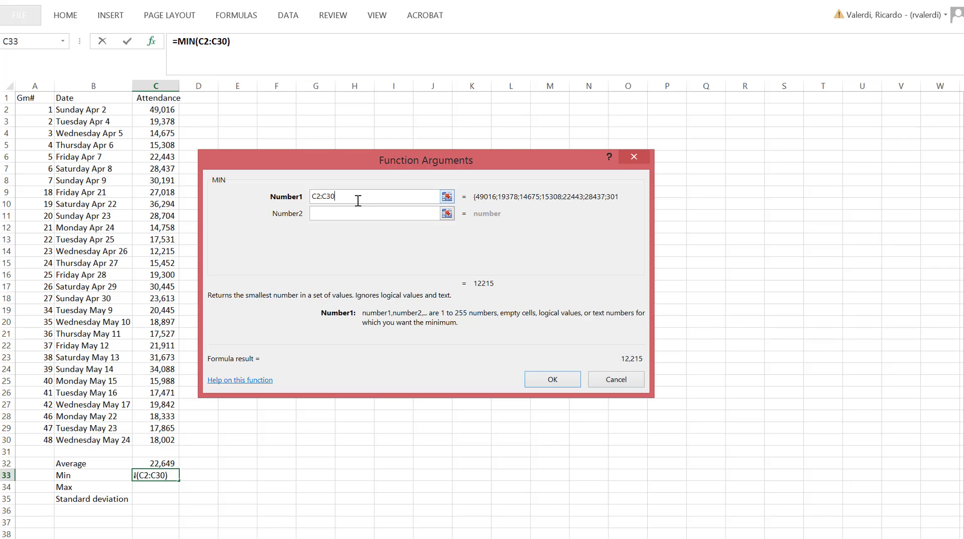
{"action": "key", "text": "Return"}
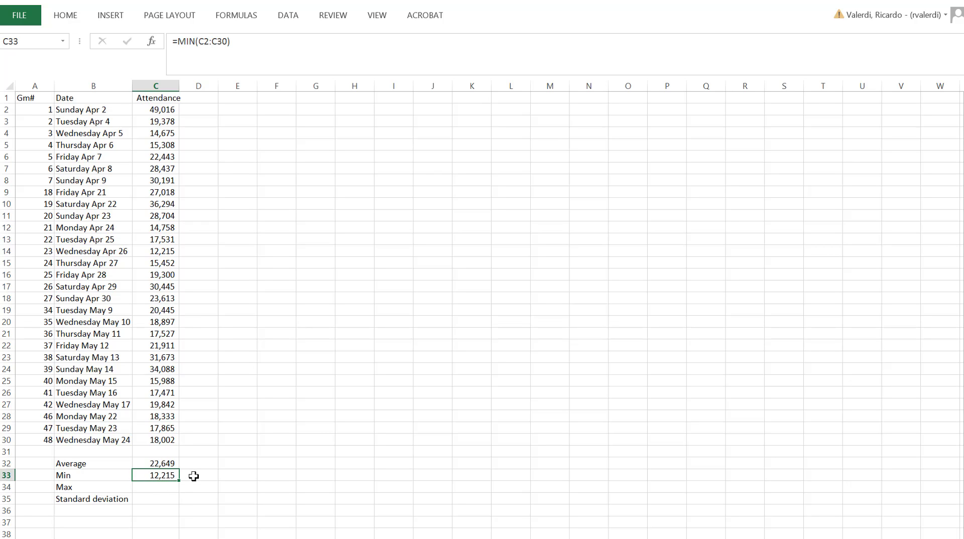
Find the MAX function with the search term max and insert it into cell C34
{"action": "left_click", "coordinate": [163, 488]}
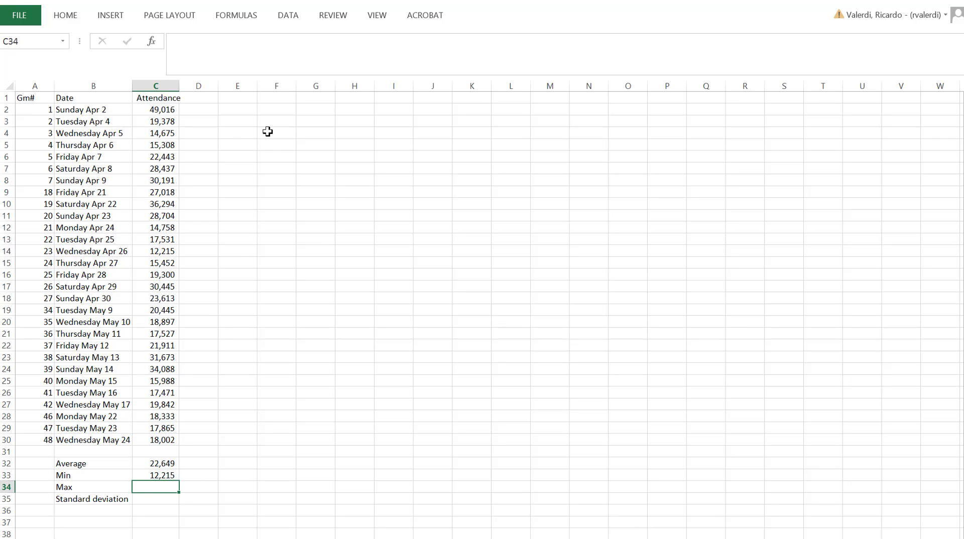
{"action": "left_click", "coordinate": [244, 18]}
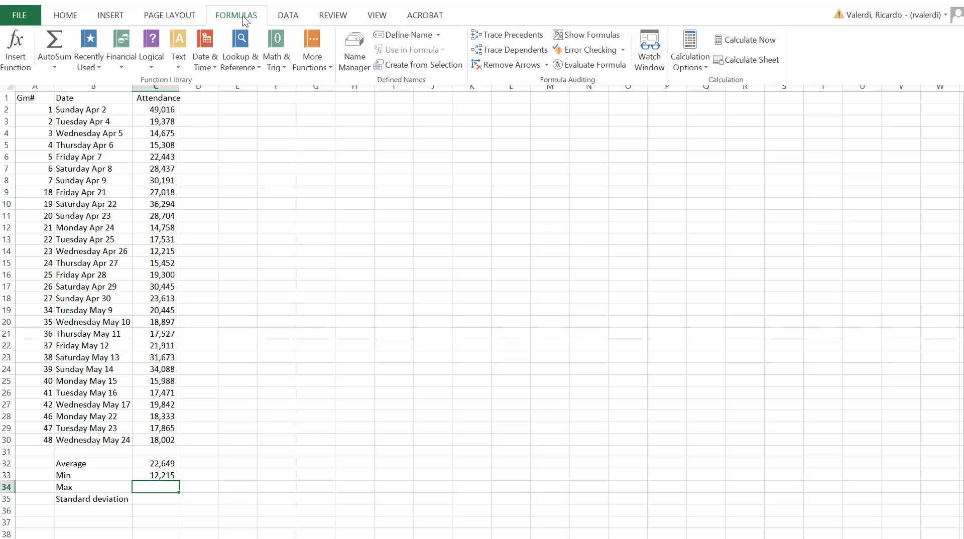
{"action": "left_click", "coordinate": [54, 70]}
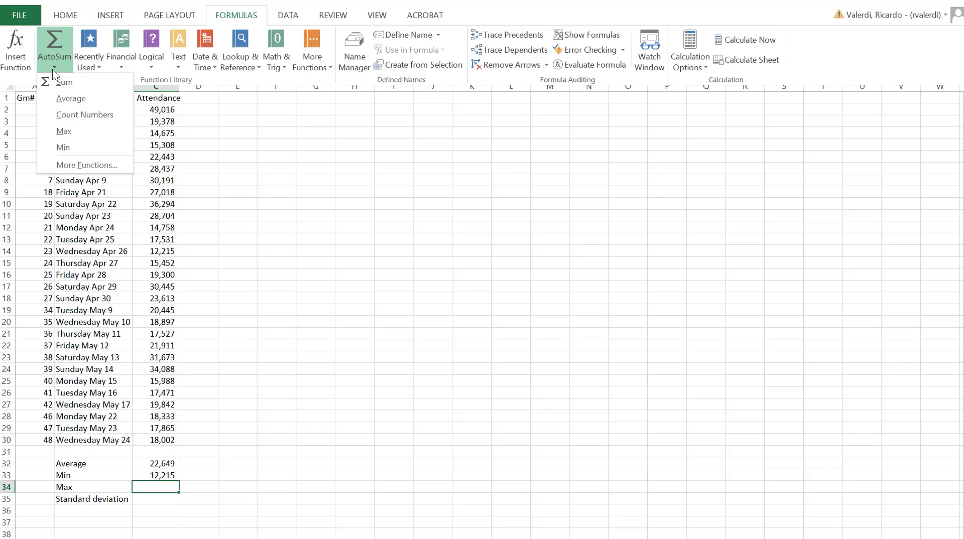
{"action": "left_click", "coordinate": [93, 167]}
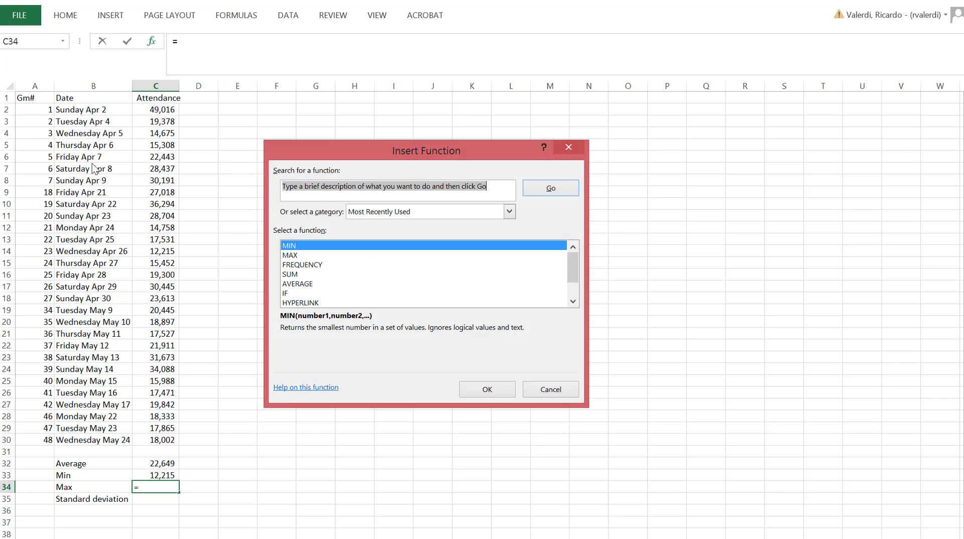
{"action": "type", "text": "max"}
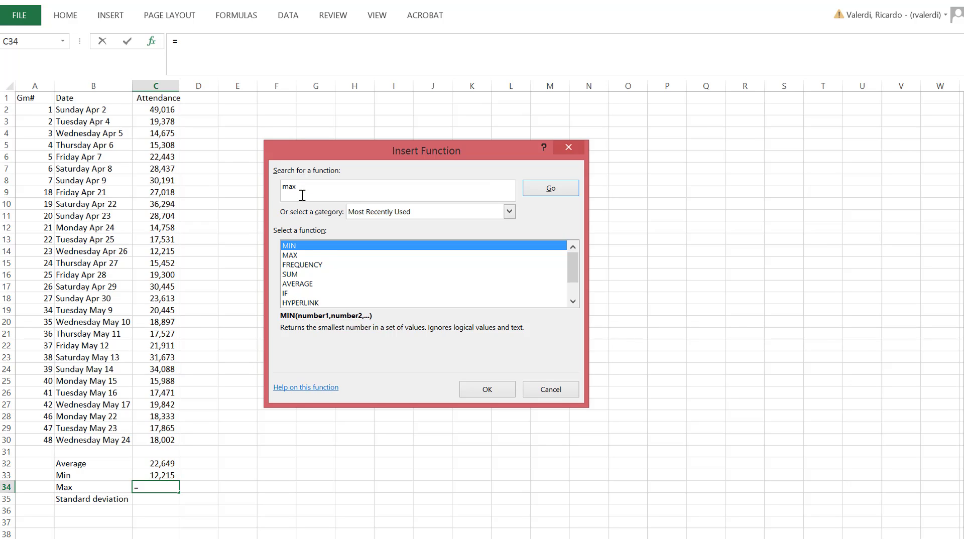
{"action": "key", "text": "Return"}
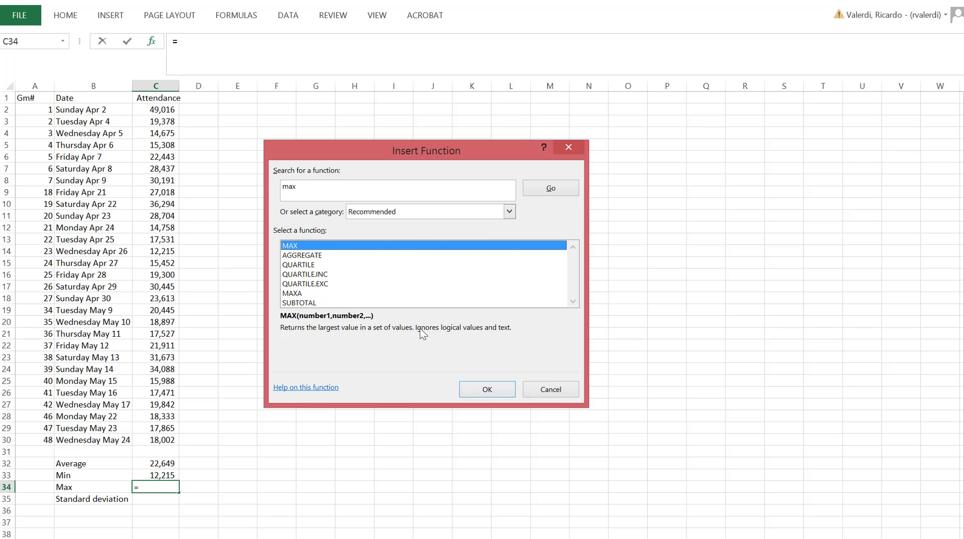
{"action": "left_click", "coordinate": [486, 388]}
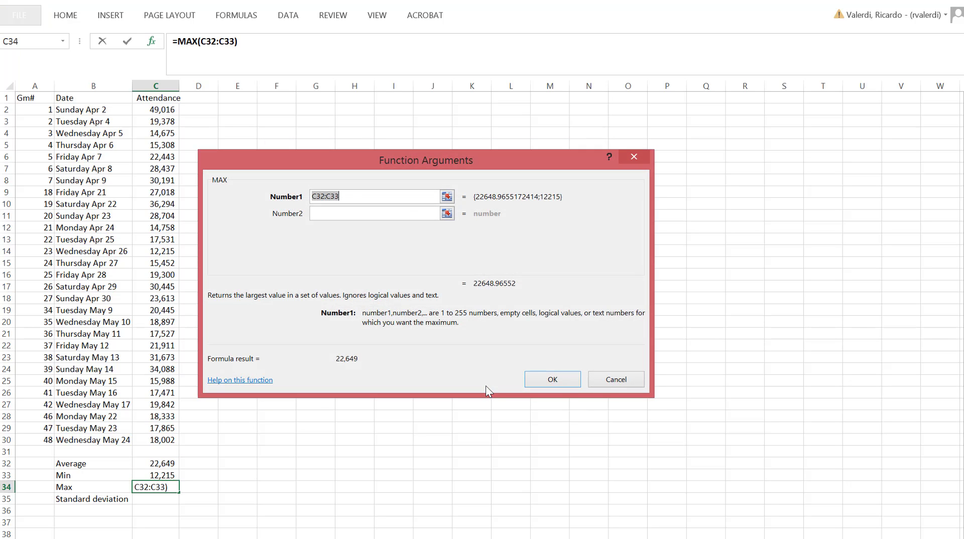
{"action": "left_click_drag", "start_coordinate": [345, 199], "coordinate": [292, 200]}
{"action": "type", "text": "C"}
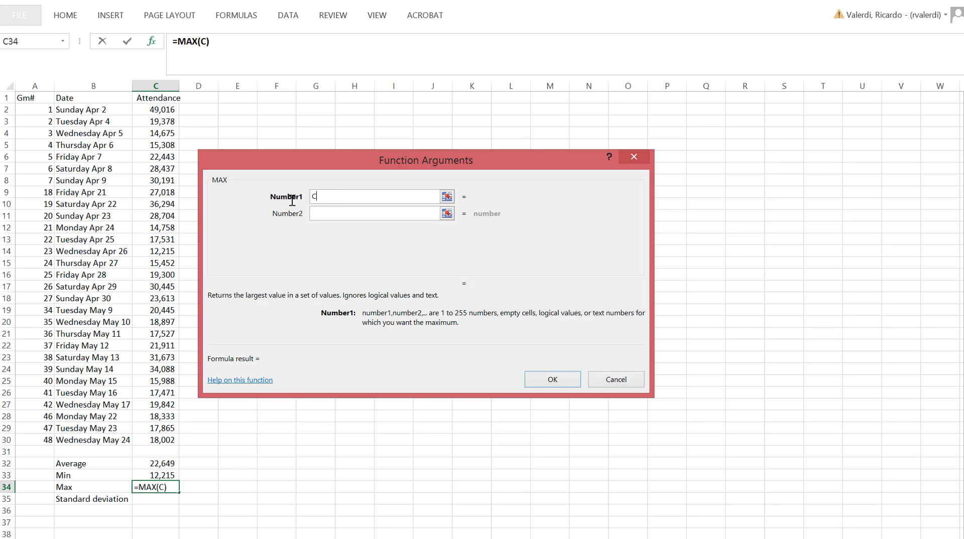
{"action": "type", "text": "2:C30"}
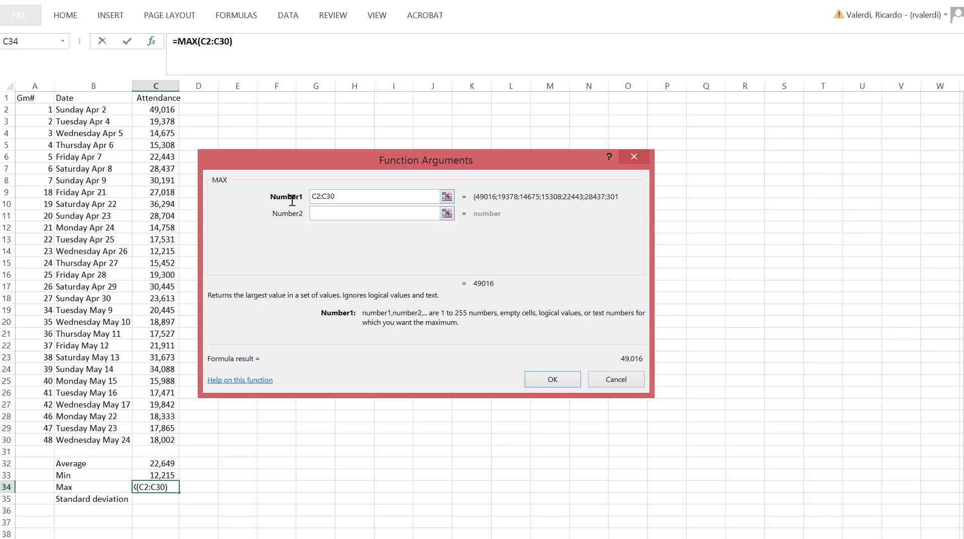
{"action": "key", "text": "BackSpace"}
{"action": "key", "text": "BackSpace"}
{"action": "key", "text": "BackSpace"}
{"action": "key", "text": "BackSpace"}
{"action": "key", "text": "BackSpace"}
{"action": "key", "text": "BackSpace"}
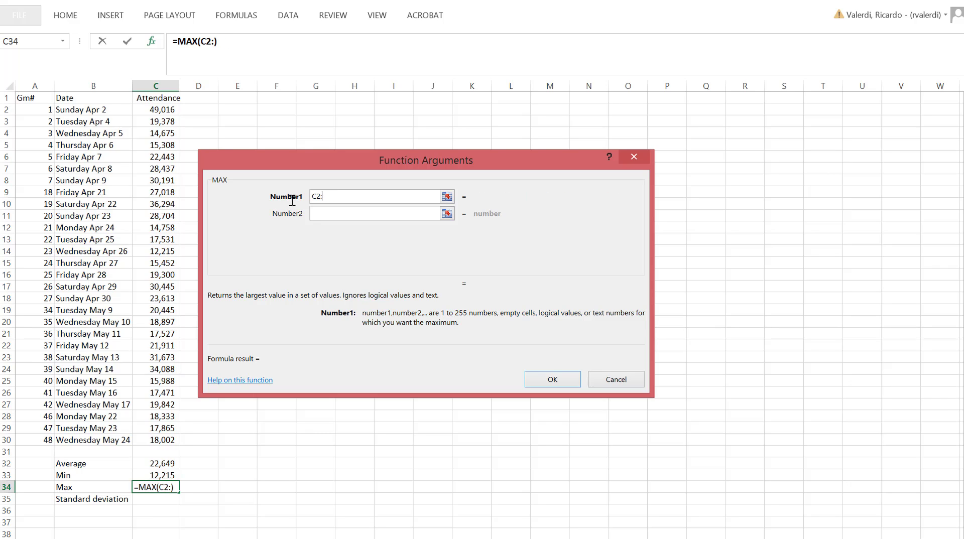
Select the attendance cells C2:C30 on the sheet as the argument of the MAX function and complete the formula
{"action": "left_click", "coordinate": [447, 197]}
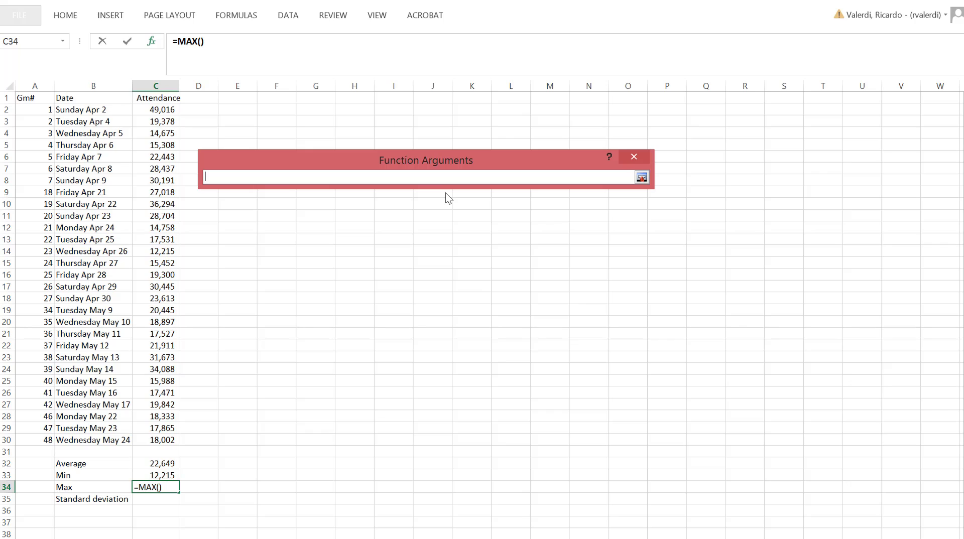
{"action": "left_click_drag", "start_coordinate": [157, 109], "coordinate": [159, 439]}
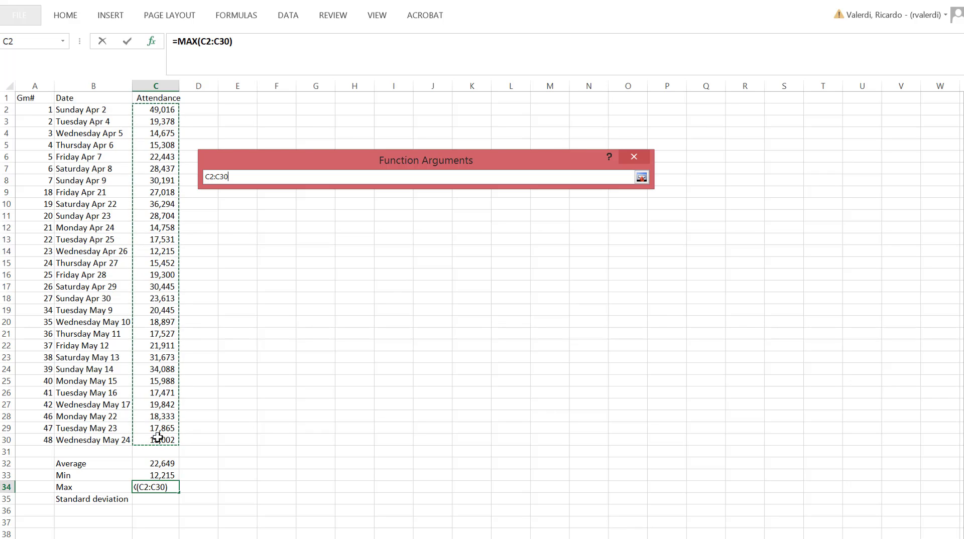
{"action": "key", "text": "Return"}
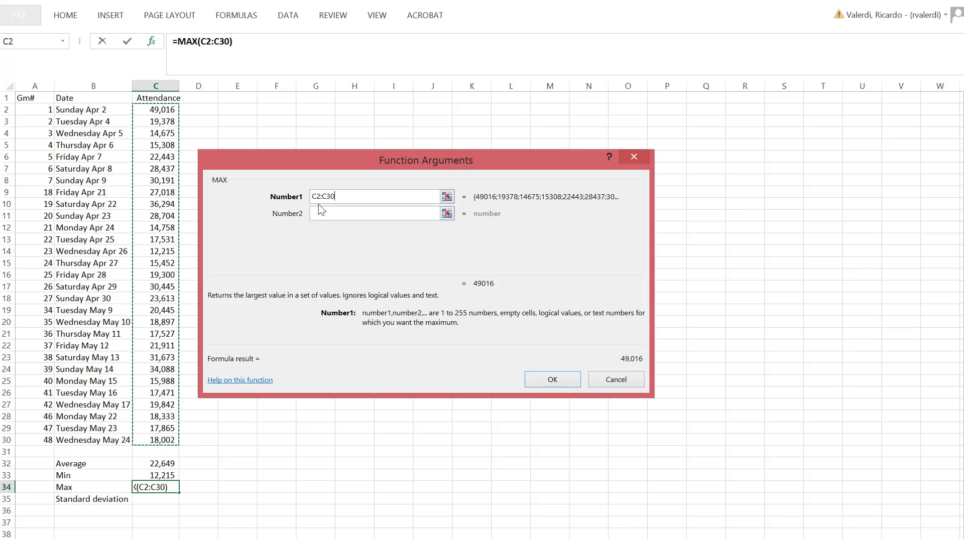
{"action": "left_click", "coordinate": [555, 386]}
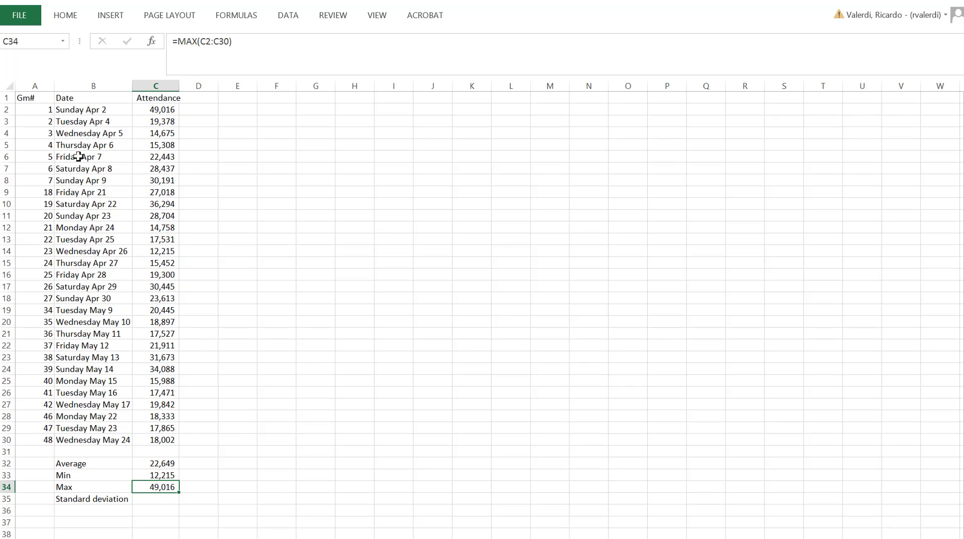
Check the first game's attendance and the formulas behind Average, Min and Max in cells C32 to C34
{"action": "left_click", "coordinate": [41, 112]}
{"action": "key", "text": "Right"}
{"action": "key", "text": "Right"}
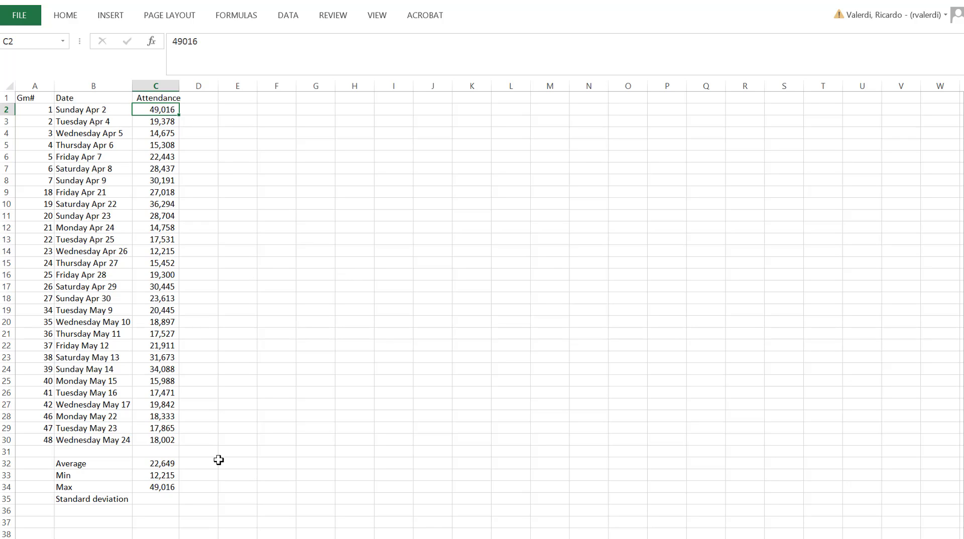
{"action": "left_click", "coordinate": [162, 461]}
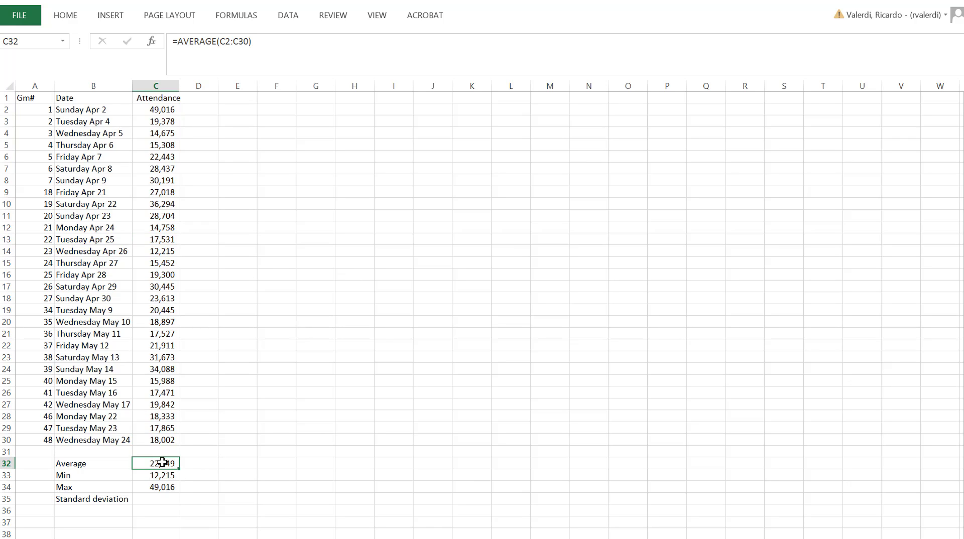
{"action": "left_click", "coordinate": [162, 474]}
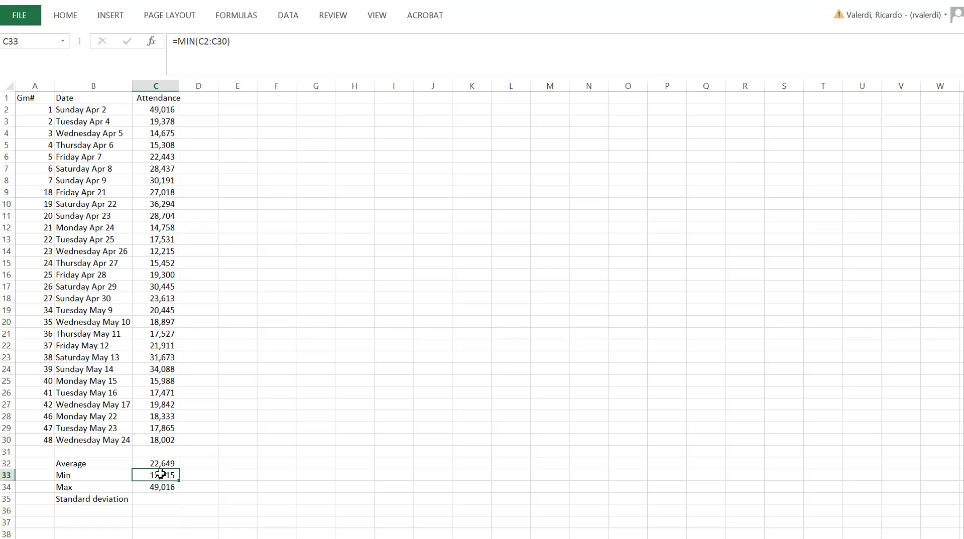
{"action": "left_click", "coordinate": [159, 487]}
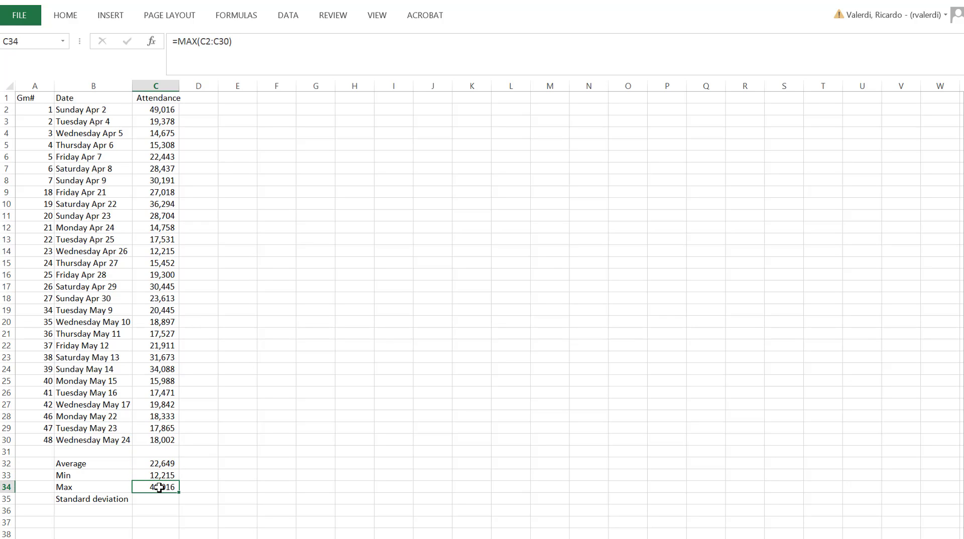
Find the STDEV function with the search term standard deviation and insert it into cell C35
{"action": "left_click", "coordinate": [157, 499]}
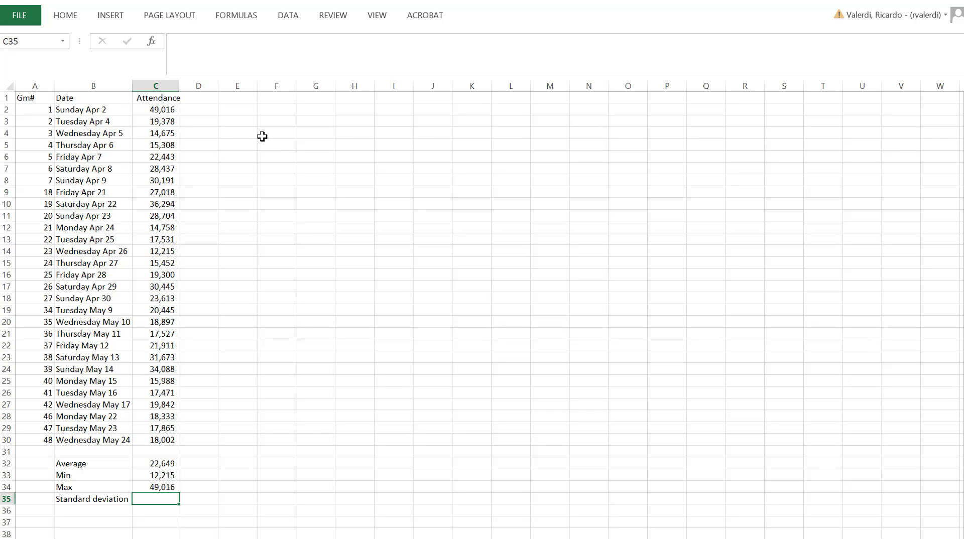
{"action": "left_click", "coordinate": [241, 17]}
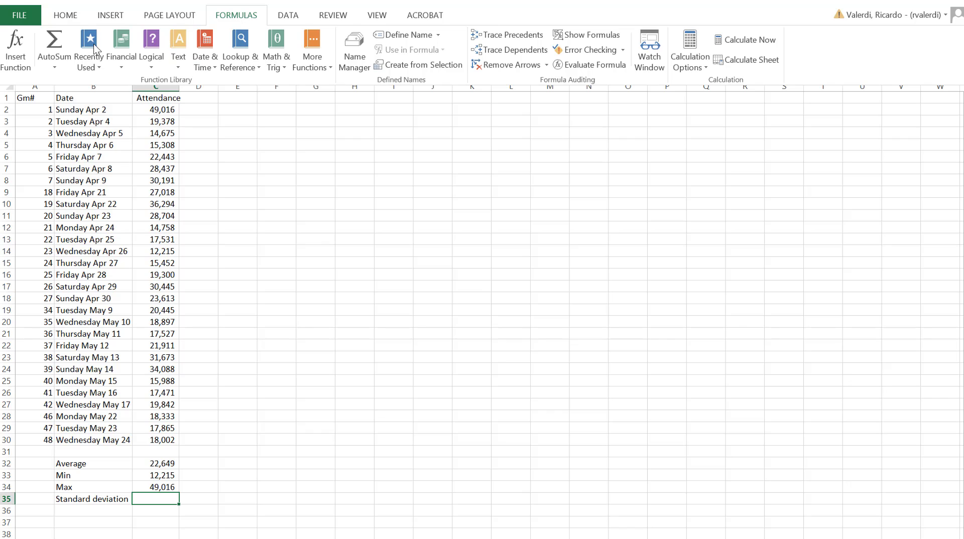
{"action": "left_click", "coordinate": [54, 67]}
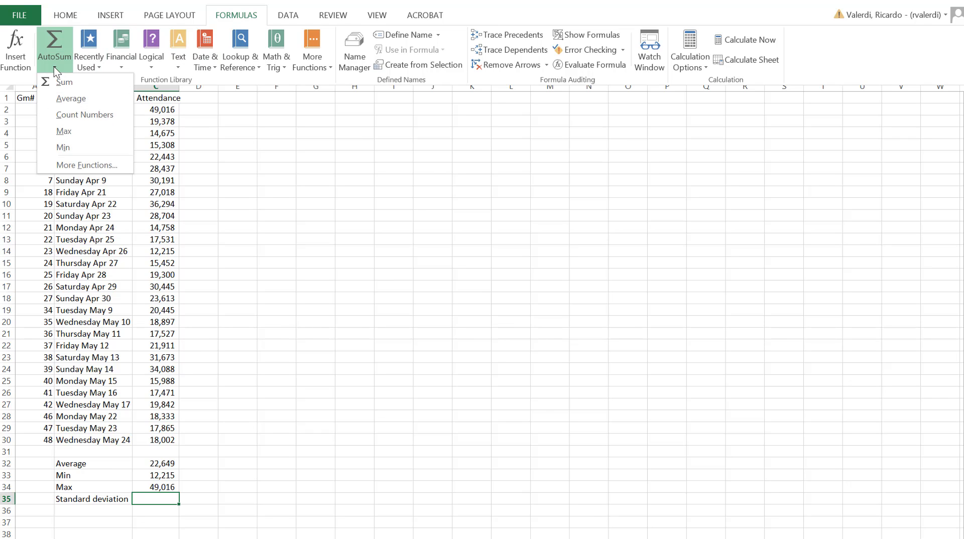
{"action": "left_click", "coordinate": [94, 166]}
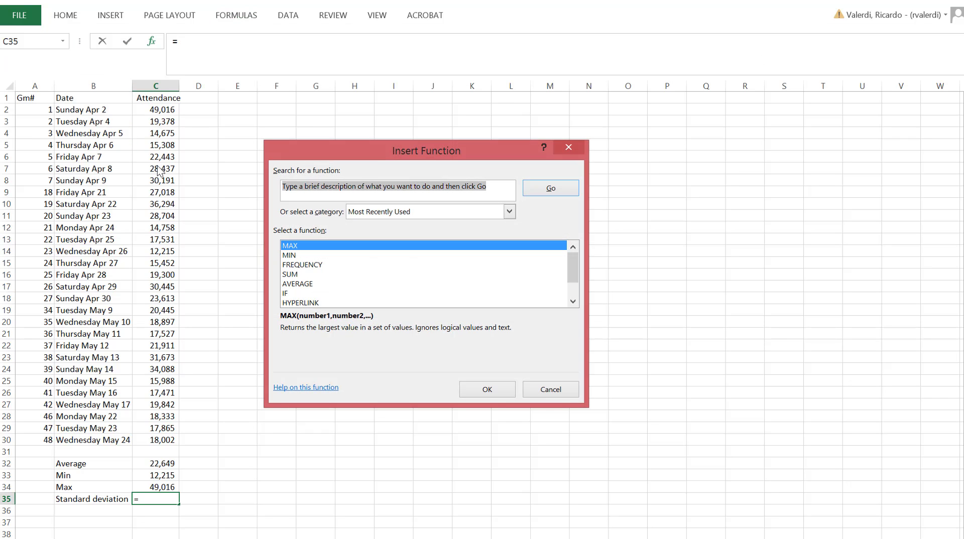
{"action": "type", "text": "standard"}
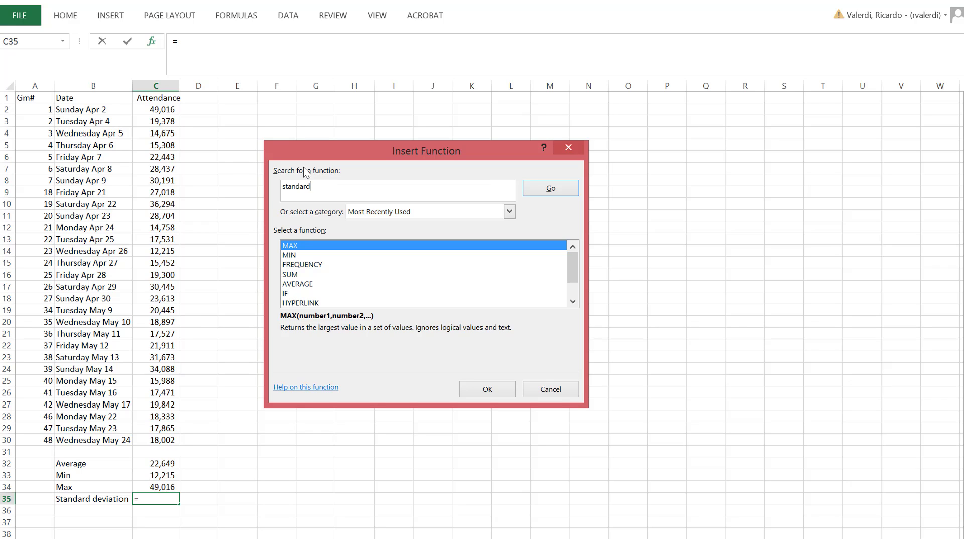
{"action": "type", "text": " deviation"}
{"action": "key", "text": "Return"}
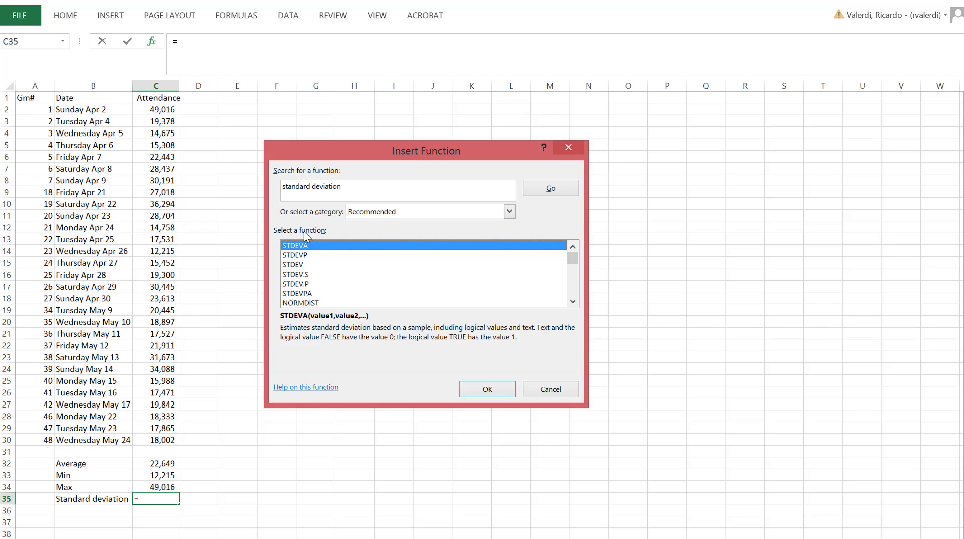
{"action": "left_click", "coordinate": [303, 264]}
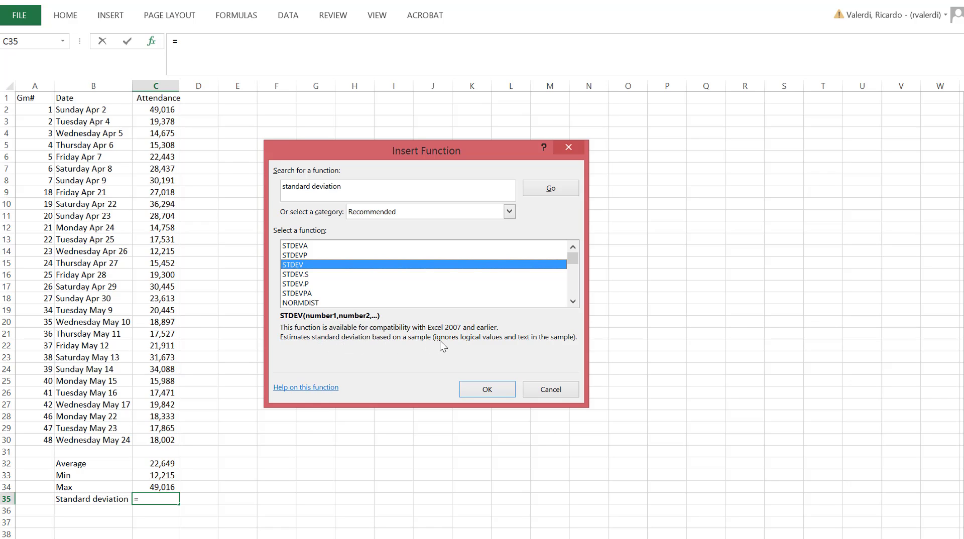
{"action": "left_click", "coordinate": [489, 390]}
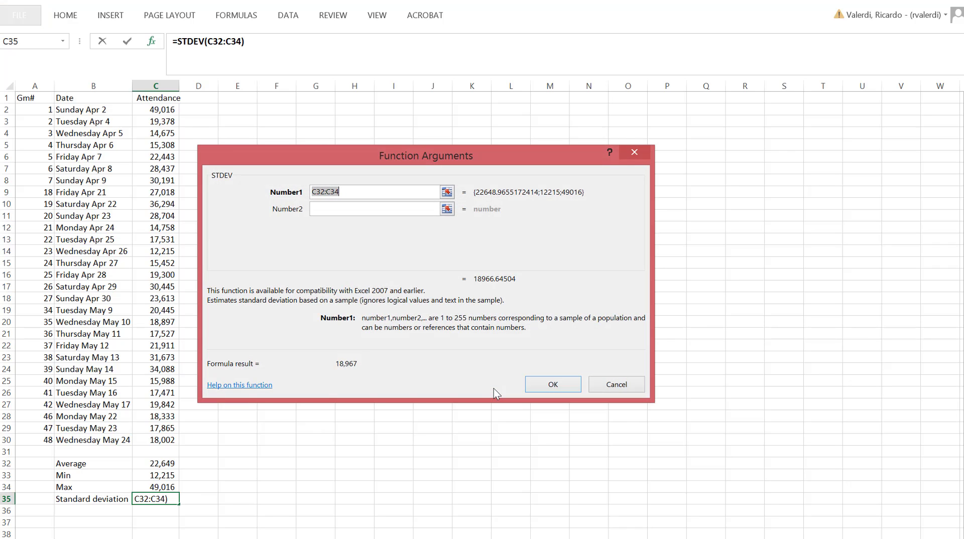
{"action": "left_click", "coordinate": [324, 196]}
{"action": "key", "text": "BackSpace"}
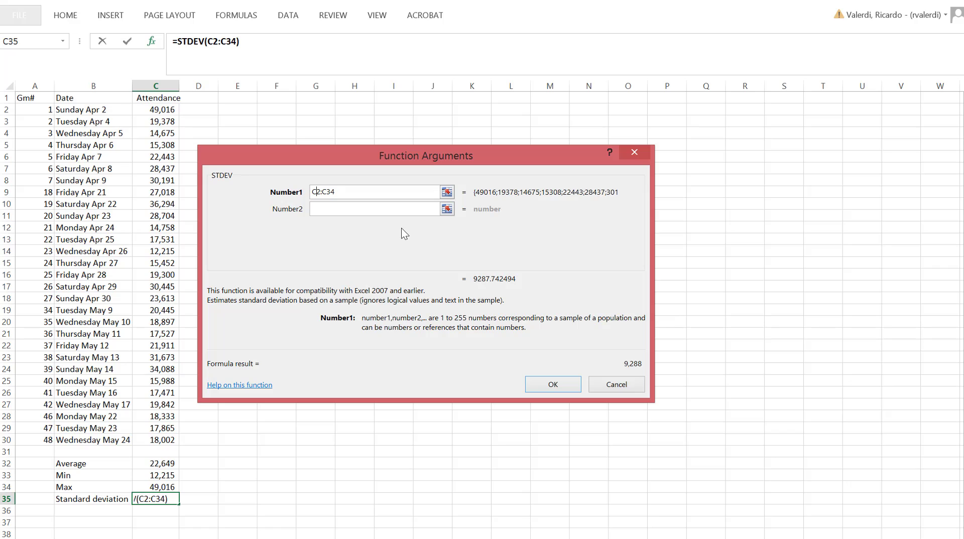
{"action": "left_click", "coordinate": [362, 196]}
{"action": "key", "text": "BackSpace"}
{"action": "type", "text": "0"}
{"action": "left_click", "coordinate": [447, 195]}
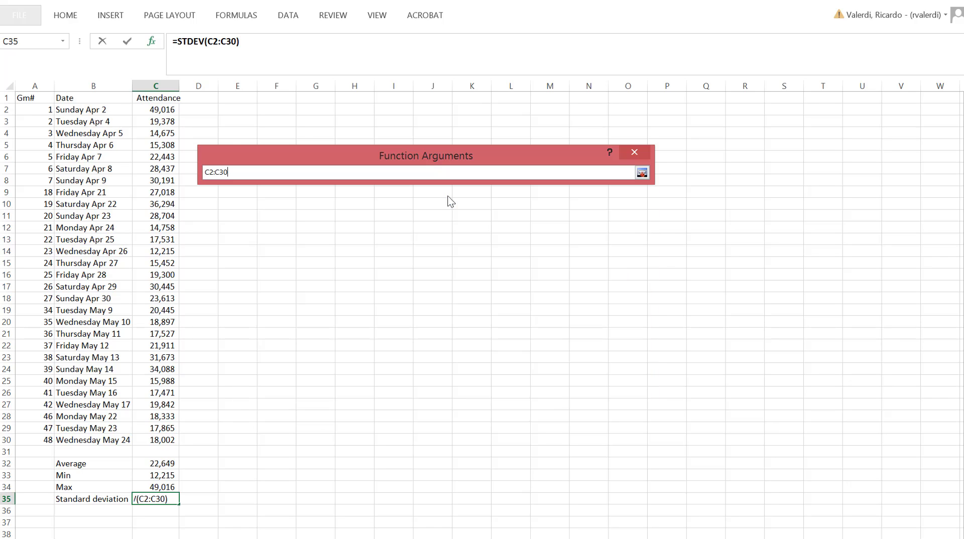
{"action": "left_click", "coordinate": [162, 109]}
{"action": "left_click_drag", "start_coordinate": [167, 232], "coordinate": [155, 437]}
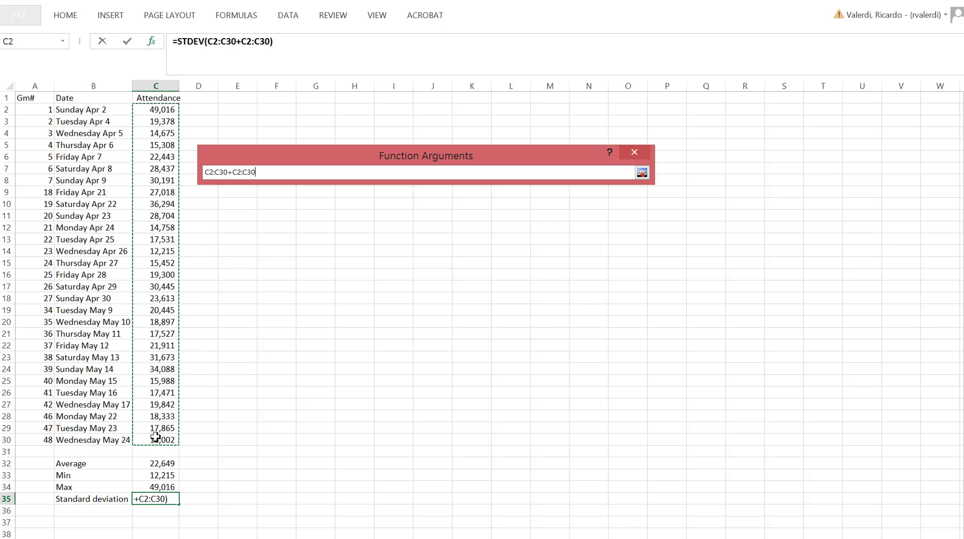
{"action": "key", "text": "BackSpace"}
{"action": "key", "text": "BackSpace"}
{"action": "key", "text": "BackSpace"}
{"action": "key", "text": "BackSpace"}
{"action": "key", "text": "BackSpace"}
{"action": "key", "text": "BackSpace"}
{"action": "key", "text": "BackSpace"}
{"action": "key", "text": "BackSpace"}
{"action": "key", "text": "BackSpace"}
{"action": "key", "text": "BackSpace"}
{"action": "key", "text": "BackSpace"}
{"action": "key", "text": "BackSpace"}
{"action": "key", "text": "BackSpace"}
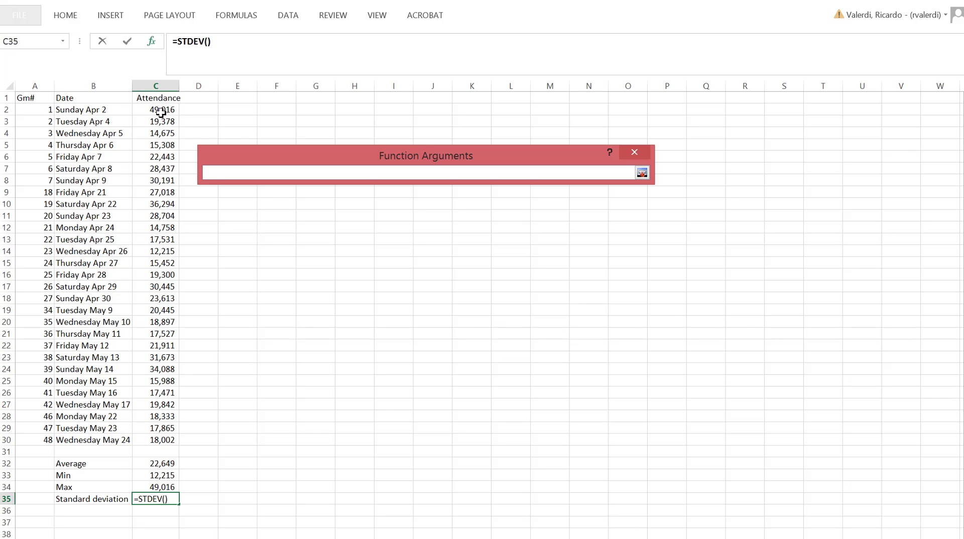
Select the attendance cells C2:C30 on the sheet as the argument of the STDEV function and complete the formula
{"action": "left_click_drag", "start_coordinate": [161, 109], "coordinate": [154, 441]}
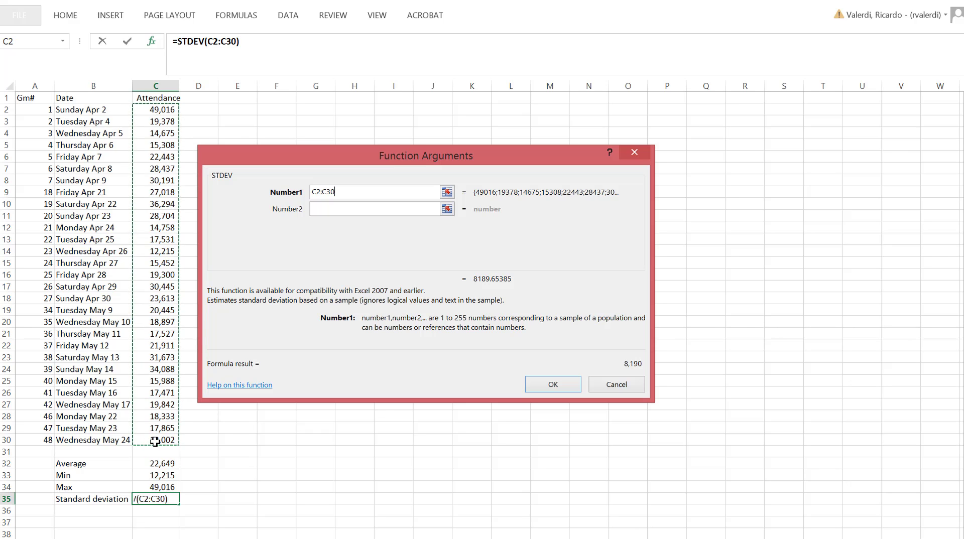
{"action": "left_click", "coordinate": [560, 382]}
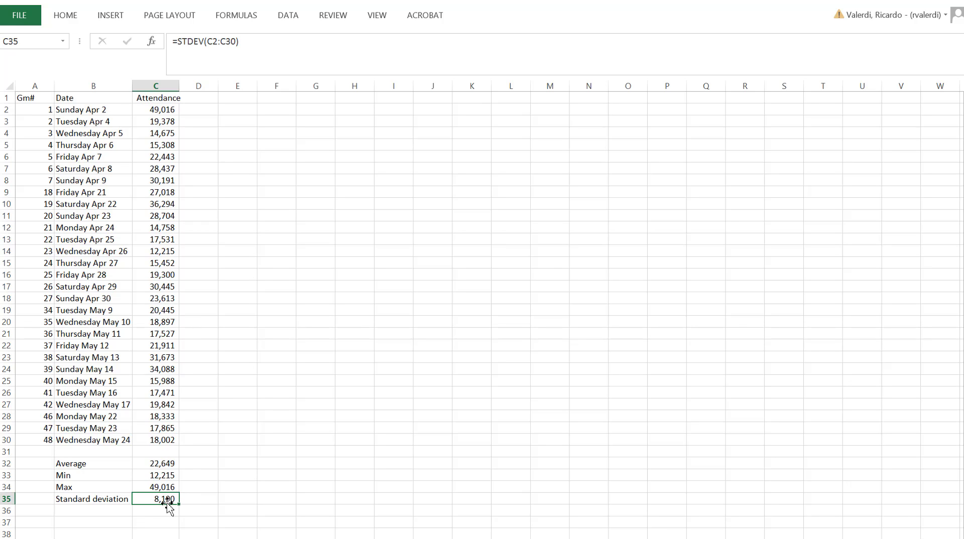
{"action": "left_click", "coordinate": [190, 463]}
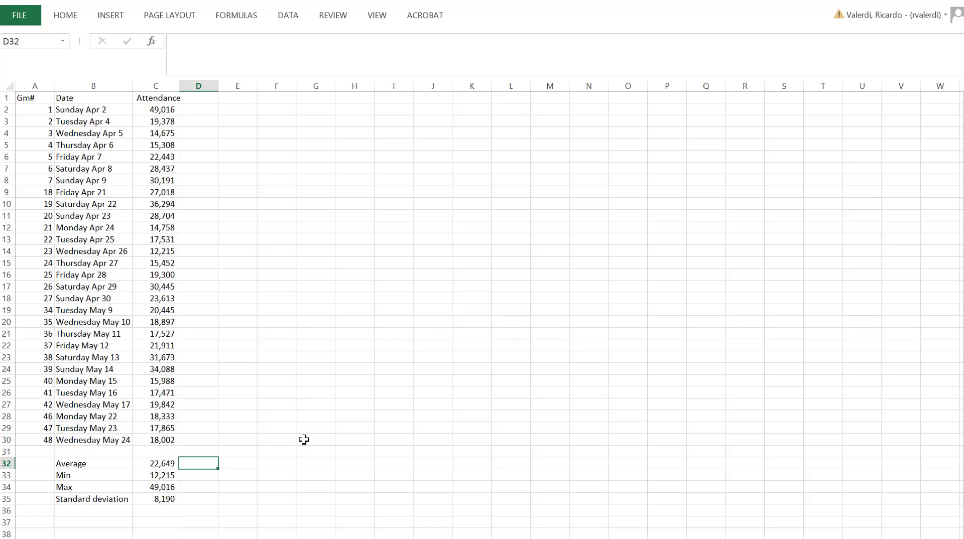
Switch to the 2017 Arizona Diamondbacks schedule page in Chrome and reload its Schedule and Results from the page header
{"action": "left_click", "coordinate": [150, 538]}
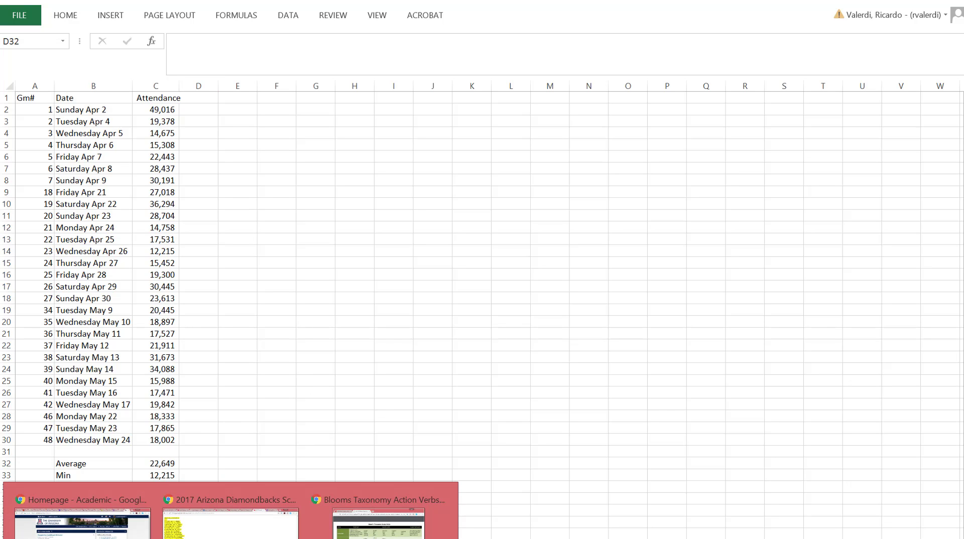
{"action": "left_click", "coordinate": [229, 522]}
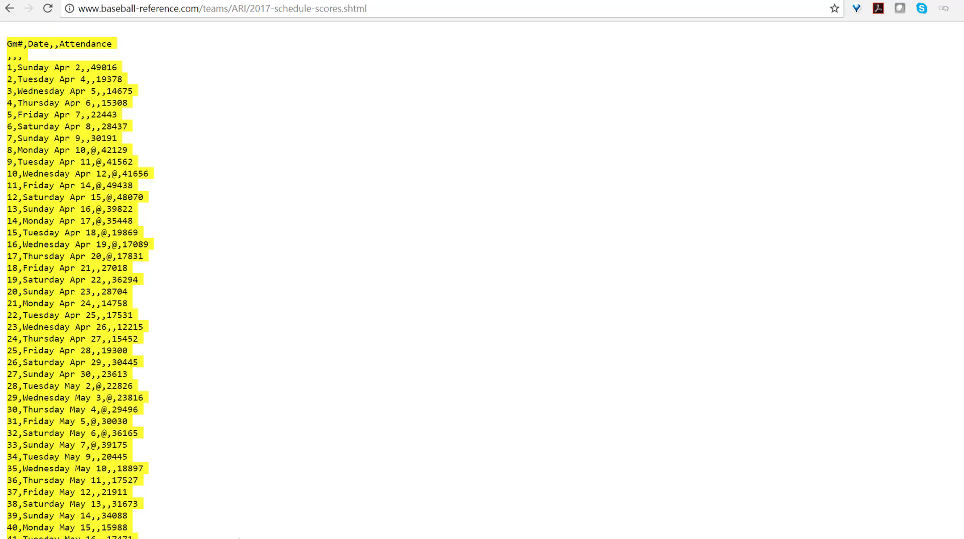
{"action": "left_click", "coordinate": [377, 347]}
{"action": "scroll", "coordinate": [377, 346], "scroll_direction": "up", "scroll_amount": 9}
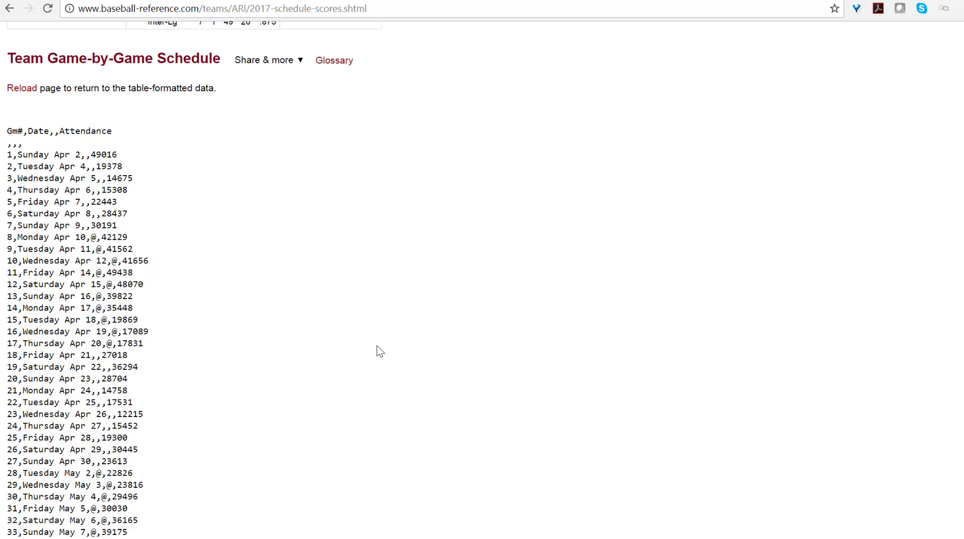
{"action": "scroll", "coordinate": [380, 352], "scroll_direction": "up", "scroll_amount": 8}
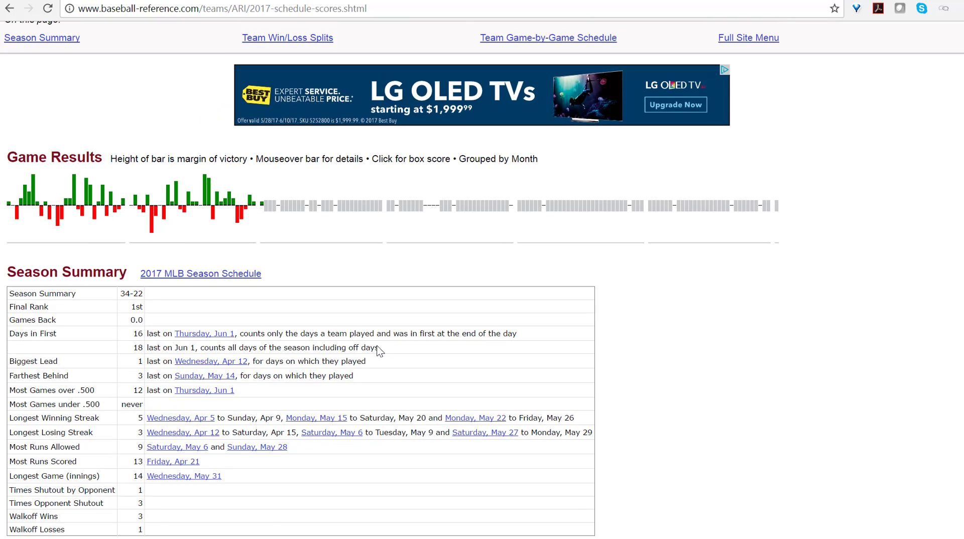
{"action": "scroll", "coordinate": [380, 351], "scroll_direction": "up", "scroll_amount": 9}
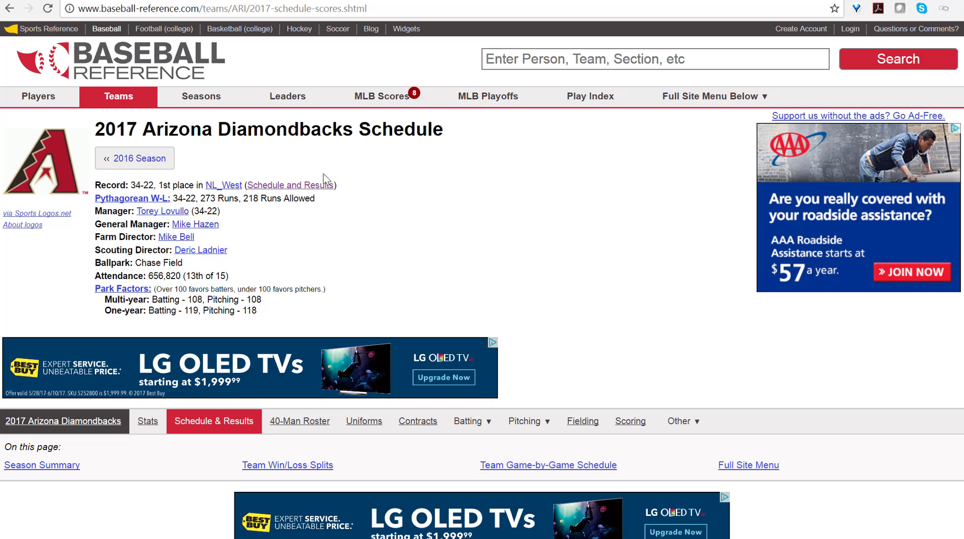
{"action": "left_click", "coordinate": [287, 187]}
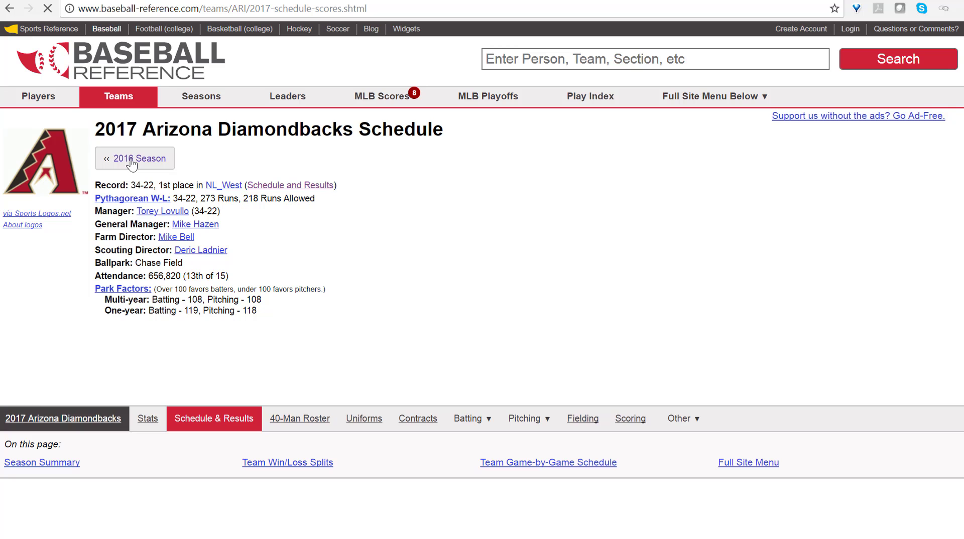
Open the Diamondbacks' 2016 season schedule and examine the Attendance column in the Team Game-by-Game Schedule
{"action": "left_click", "coordinate": [131, 160]}
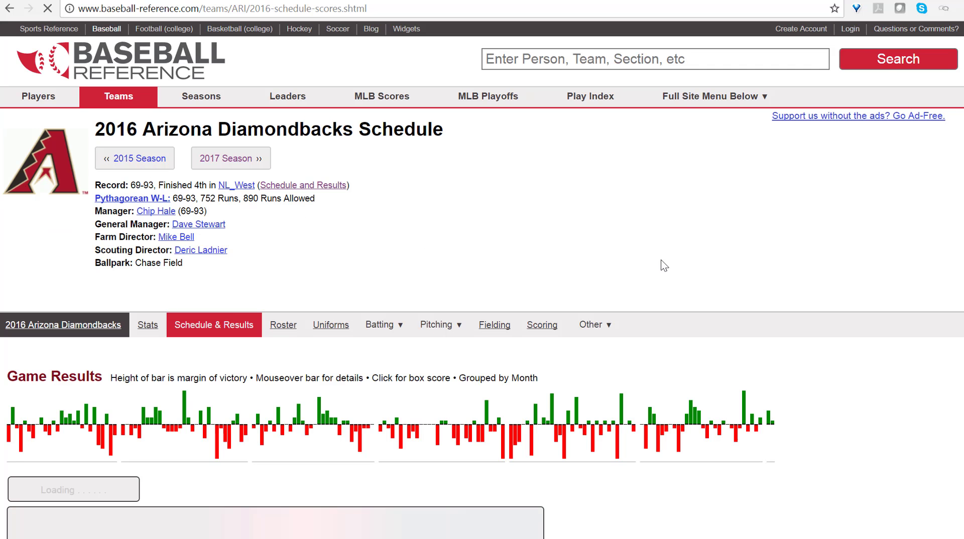
{"action": "scroll", "coordinate": [682, 191], "scroll_direction": "down", "scroll_amount": 12}
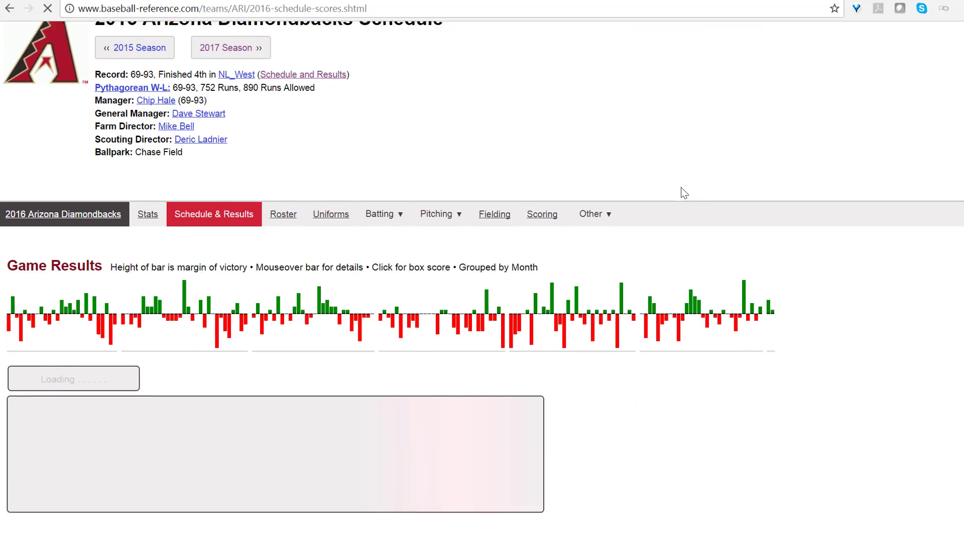
{"action": "scroll", "coordinate": [681, 188], "scroll_direction": "up", "scroll_amount": 15}
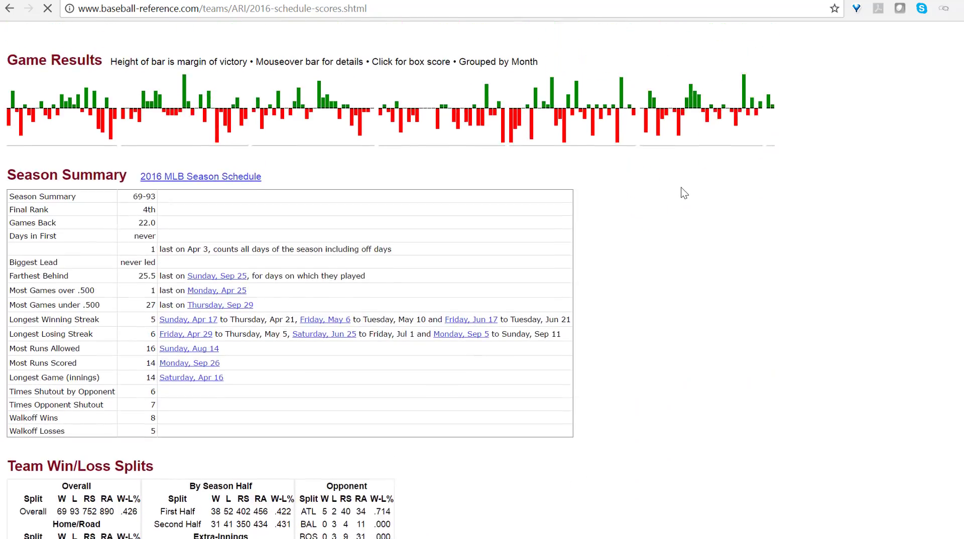
{"action": "scroll", "coordinate": [680, 188], "scroll_direction": "down", "scroll_amount": 7}
{"action": "scroll", "coordinate": [681, 188], "scroll_direction": "down", "scroll_amount": 6}
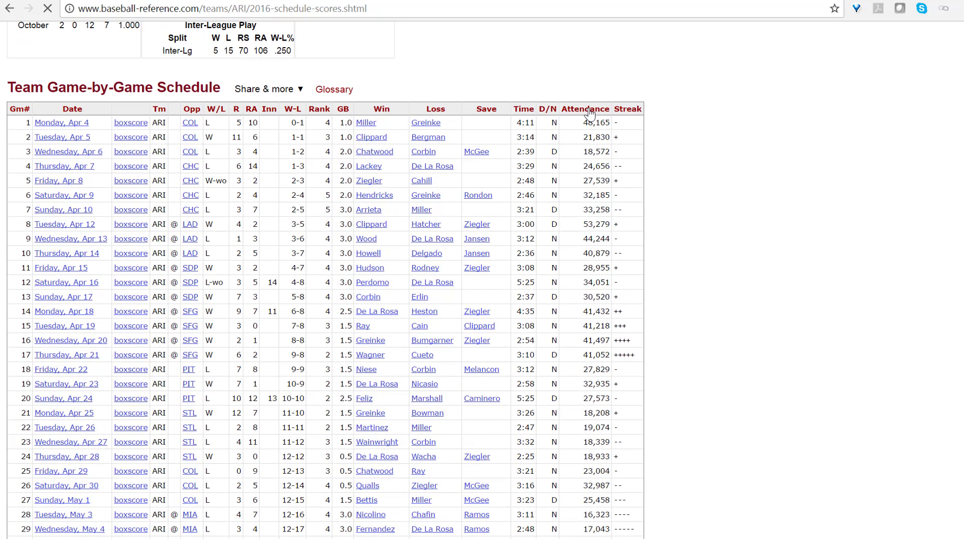
{"action": "mouse_move", "coordinate": [590, 114]}
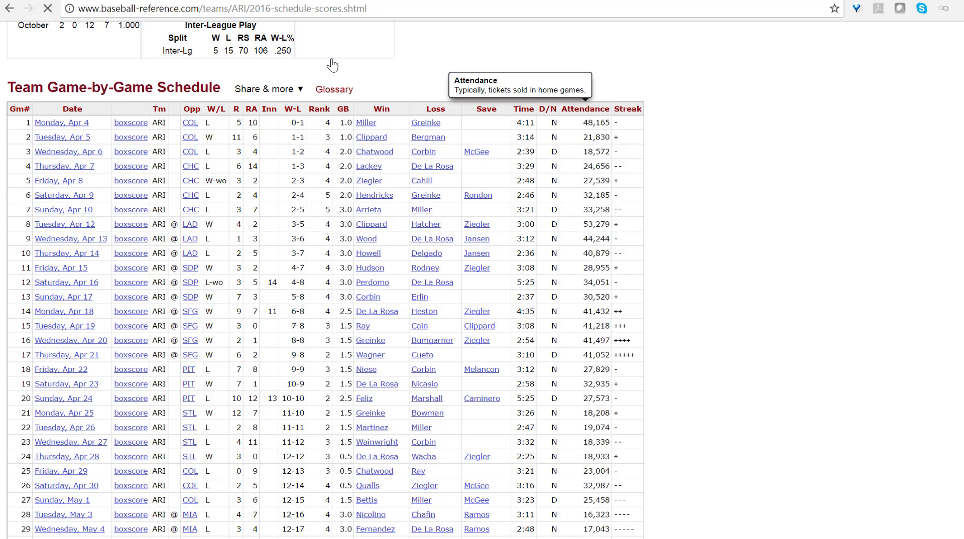
{"action": "mouse_move", "coordinate": [174, 110]}
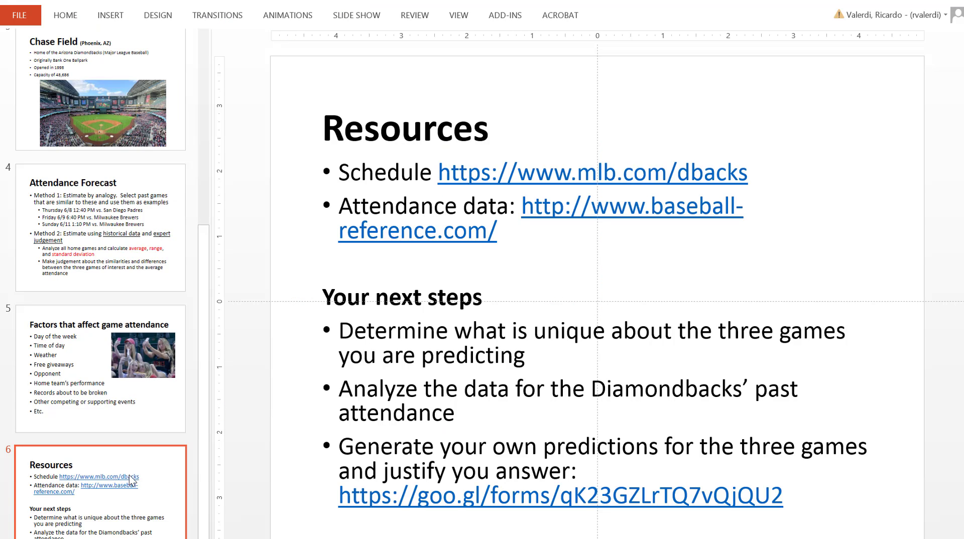
Go from the Resources slide in PowerPoint to the Arizona Diamondbacks game attendance predictions form in Chrome
{"action": "left_click", "coordinate": [512, 494]}
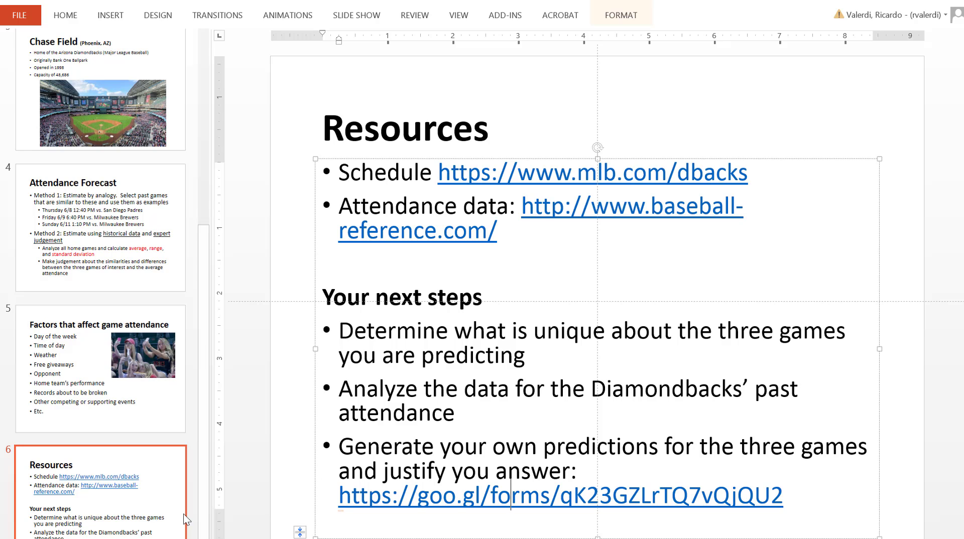
{"action": "mouse_move", "coordinate": [231, 538]}
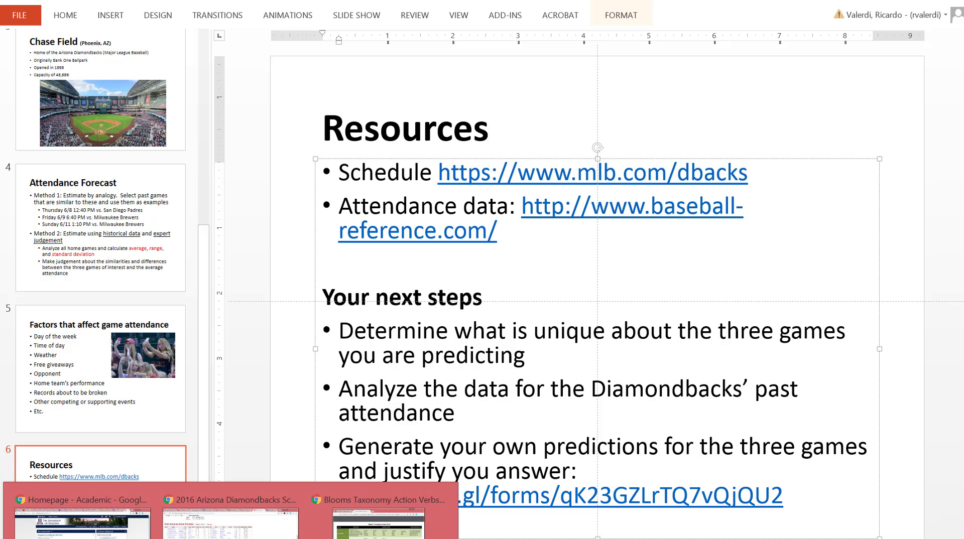
{"action": "left_click", "coordinate": [229, 522]}
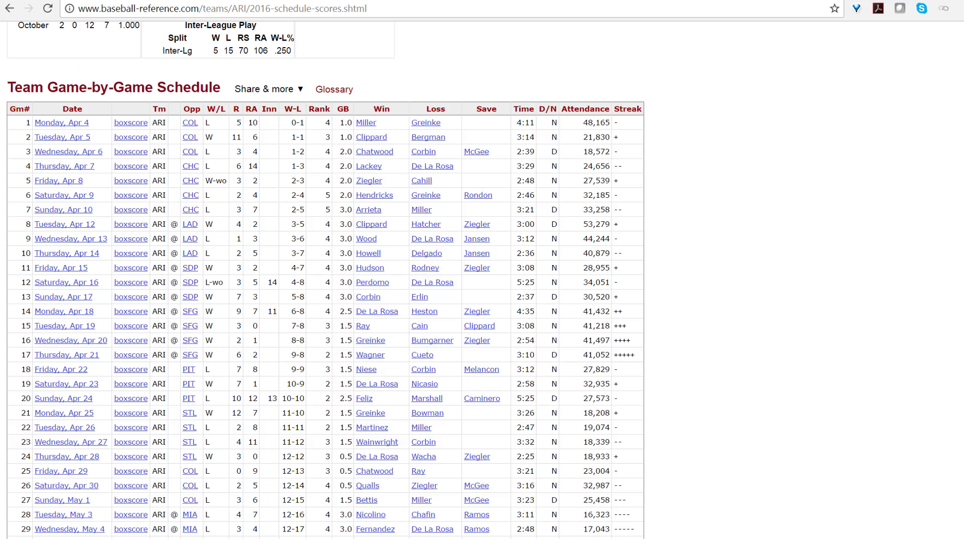
{"action": "key", "text": "ctrl+Tab"}
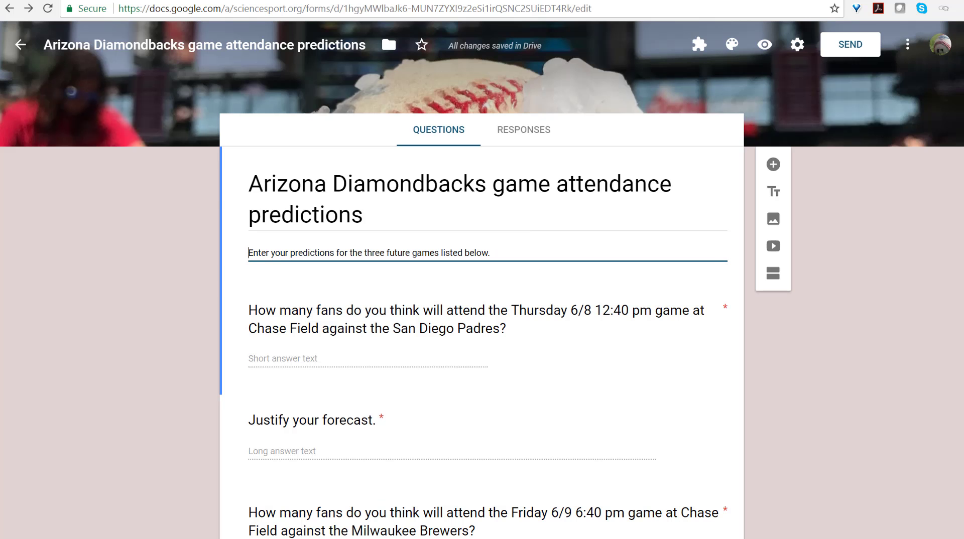
Review the form's attendance and forecast justification questions for the three games, and return to the 2016 schedule page
{"action": "left_click", "coordinate": [104, 233]}
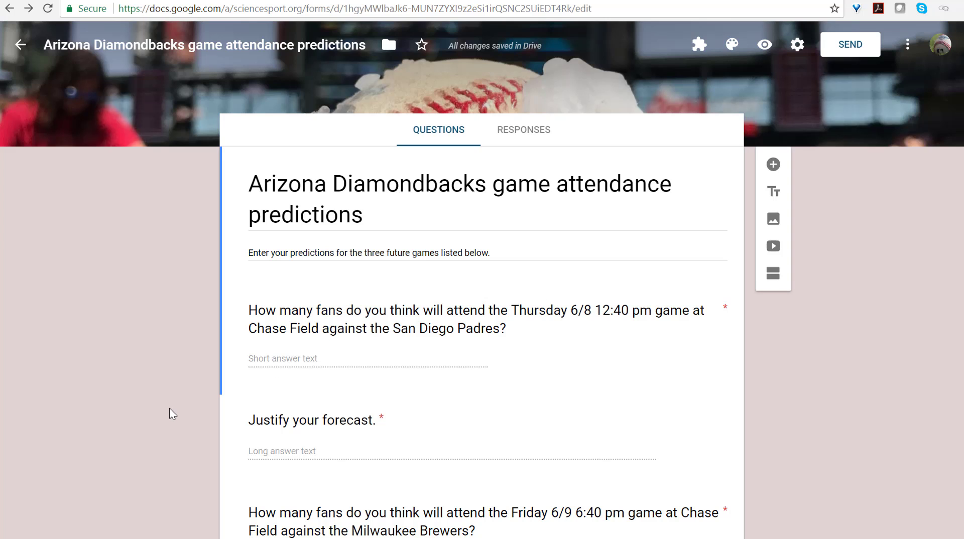
{"action": "scroll", "coordinate": [169, 409], "scroll_direction": "down", "scroll_amount": 3}
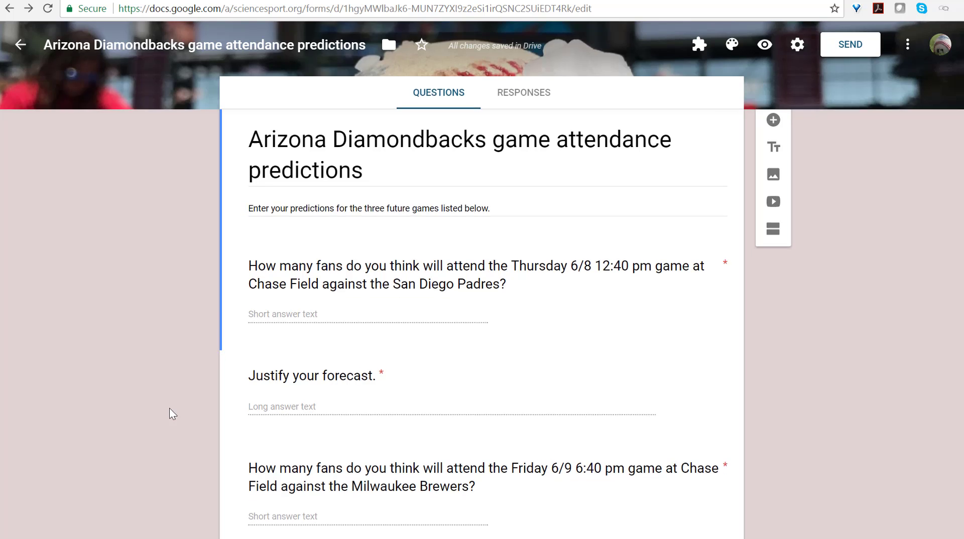
{"action": "scroll", "coordinate": [170, 408], "scroll_direction": "down", "scroll_amount": 1}
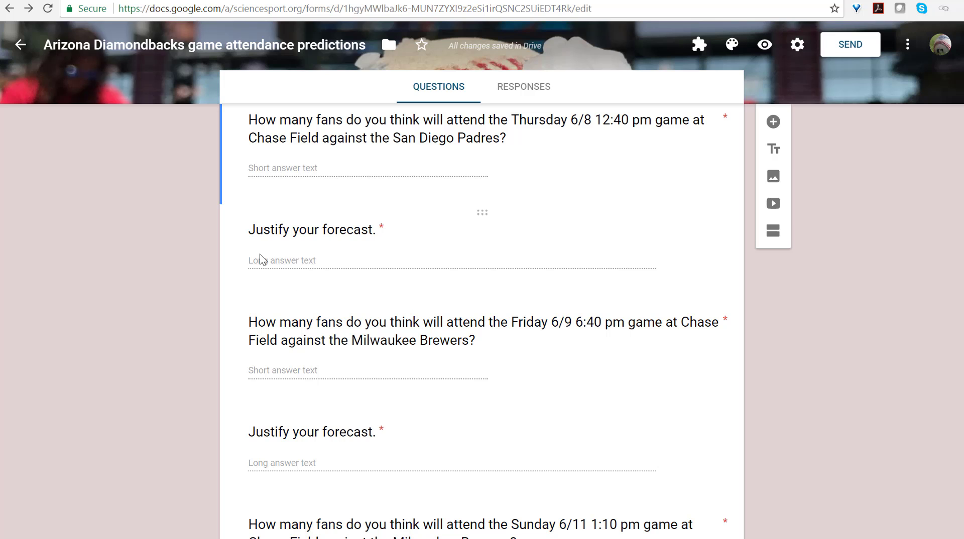
{"action": "scroll", "coordinate": [182, 329], "scroll_direction": "down", "scroll_amount": 2}
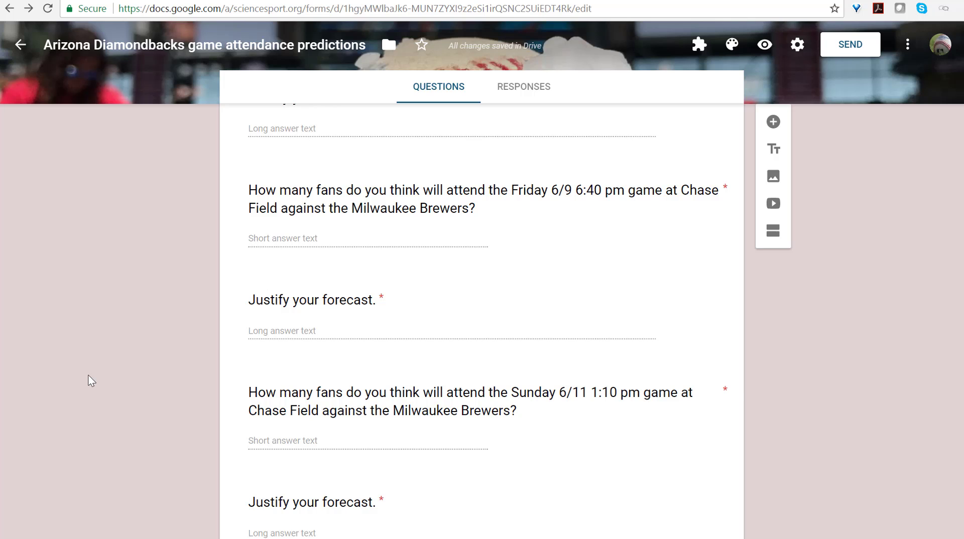
{"action": "left_click", "coordinate": [688, 3]}
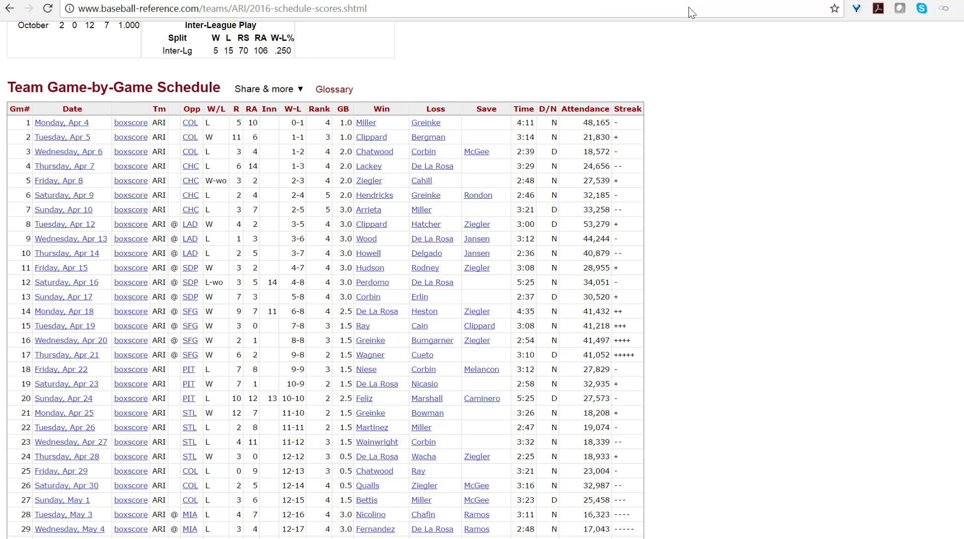